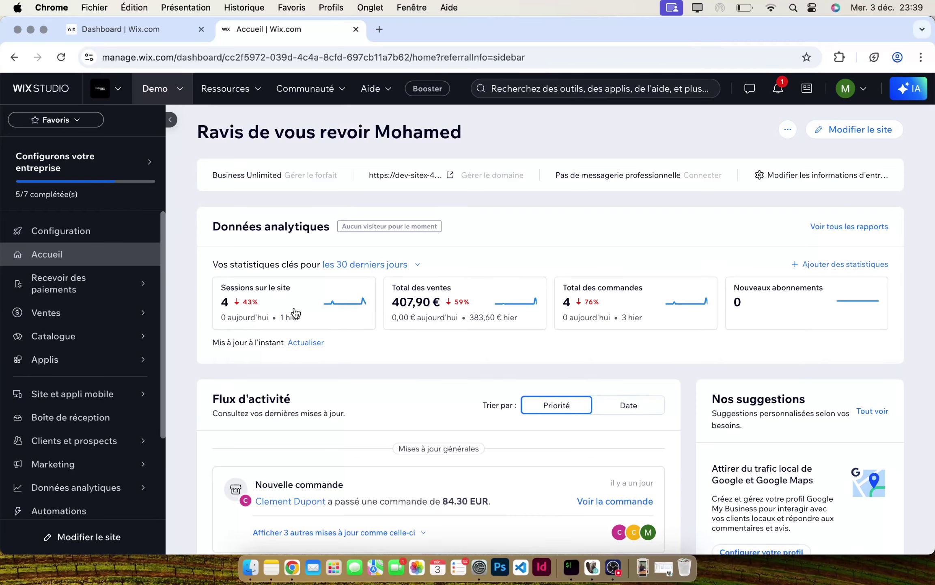
- Search the App Market for 'Mondial rel' and open the Mondial Relay Shipping Labels app page
mouse_move(127, 357)
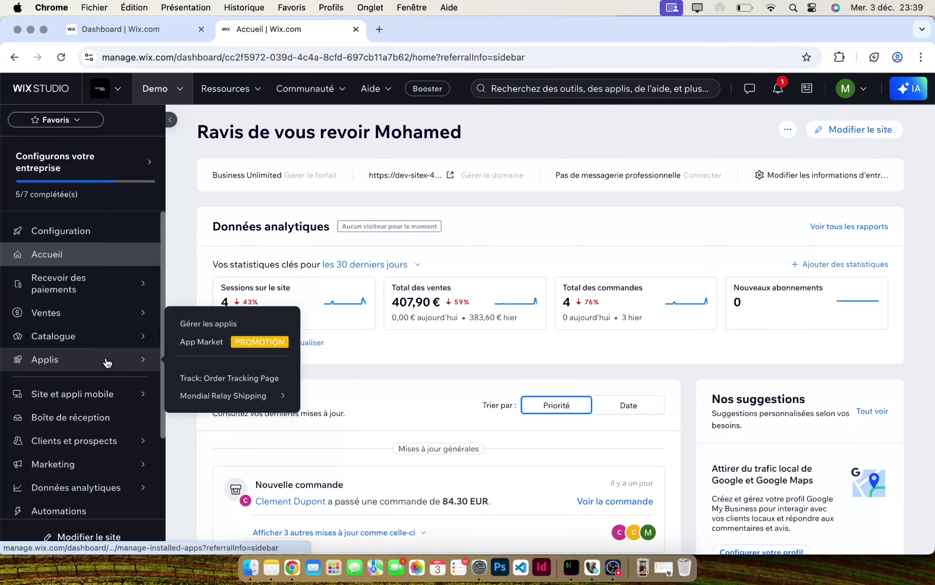
click(225, 342)
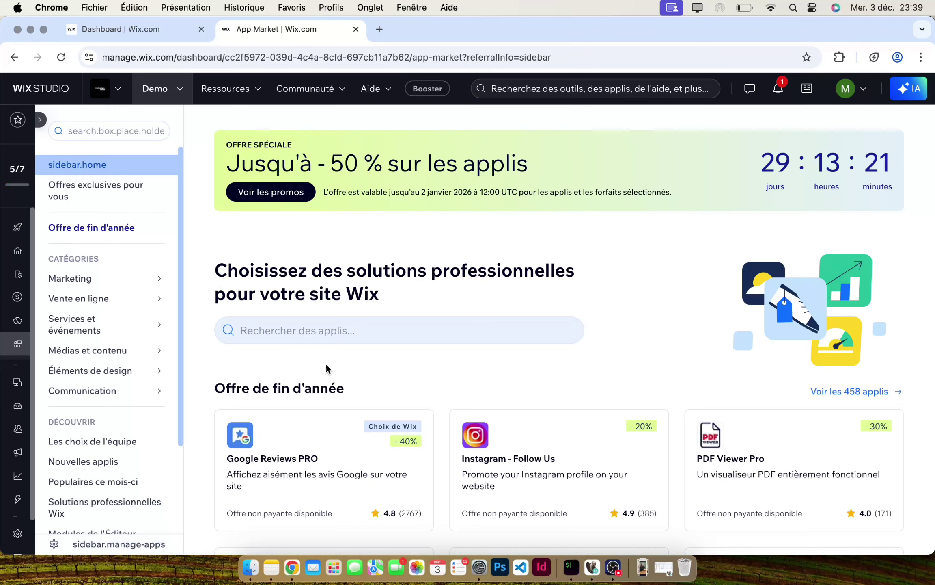
click(374, 336)
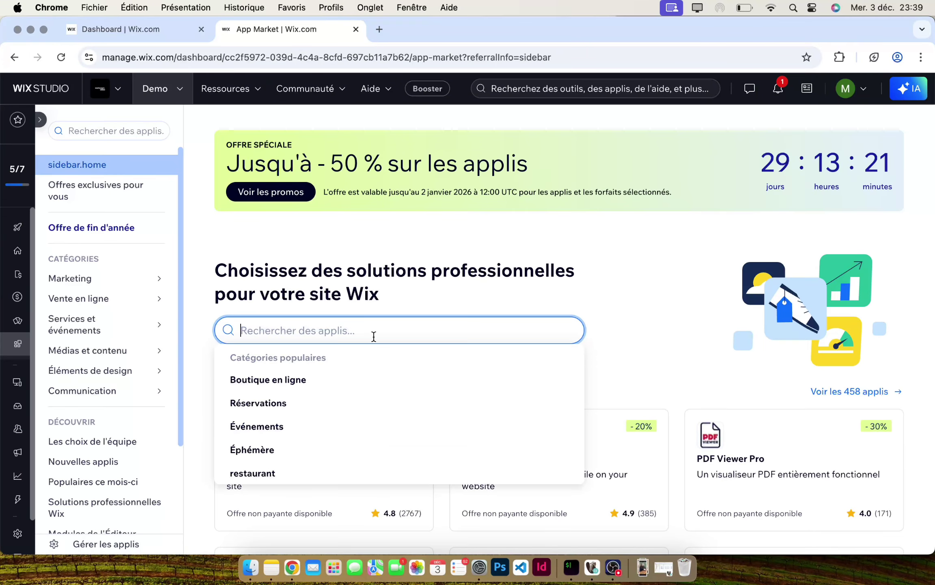
text(Mo)
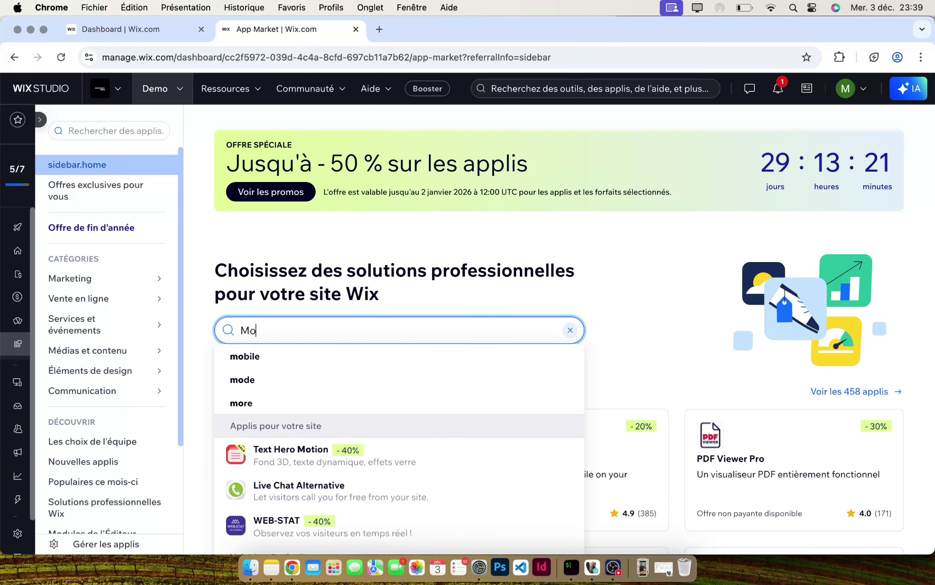
text(ndial rel)
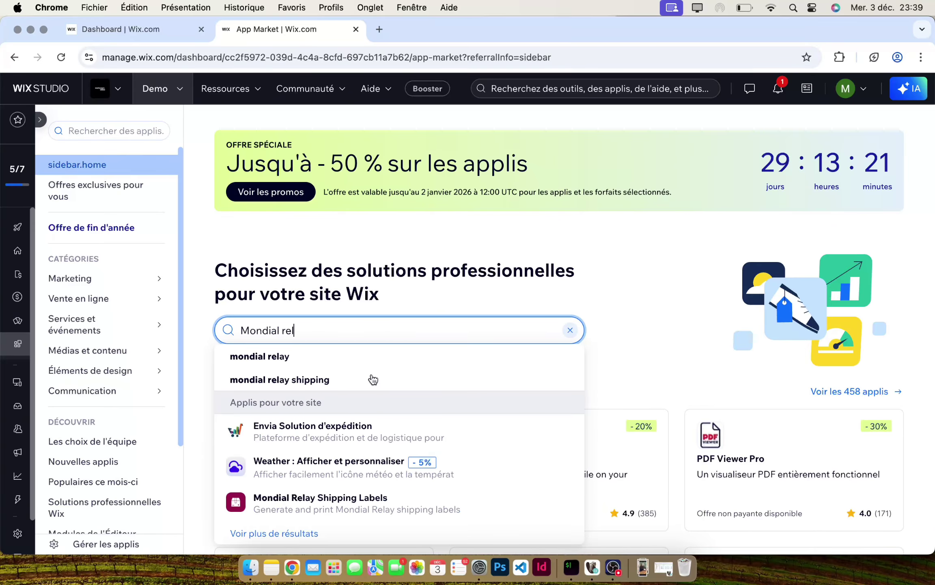
click(369, 507)
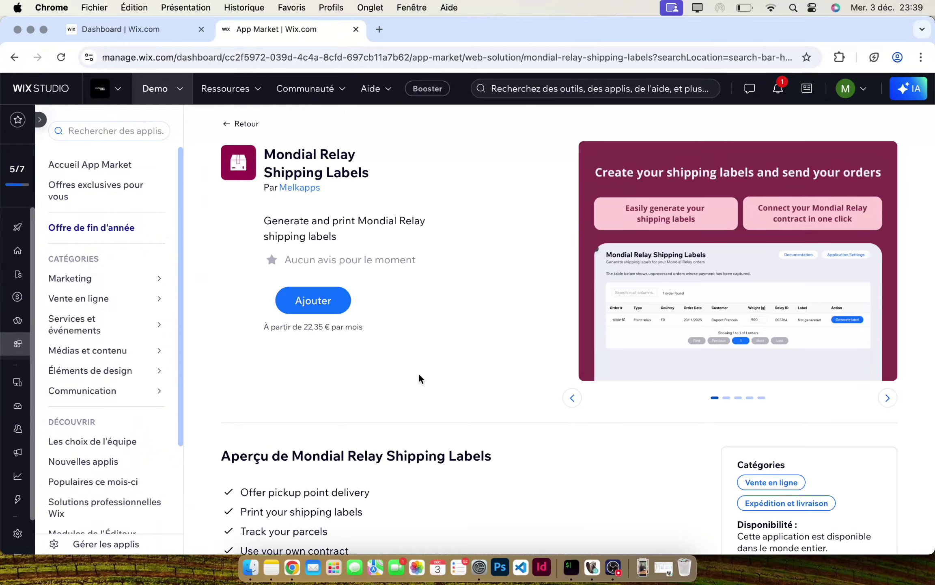
- Add Mondial Relay Shipping Labels to the site, accepting its permissions
click(314, 305)
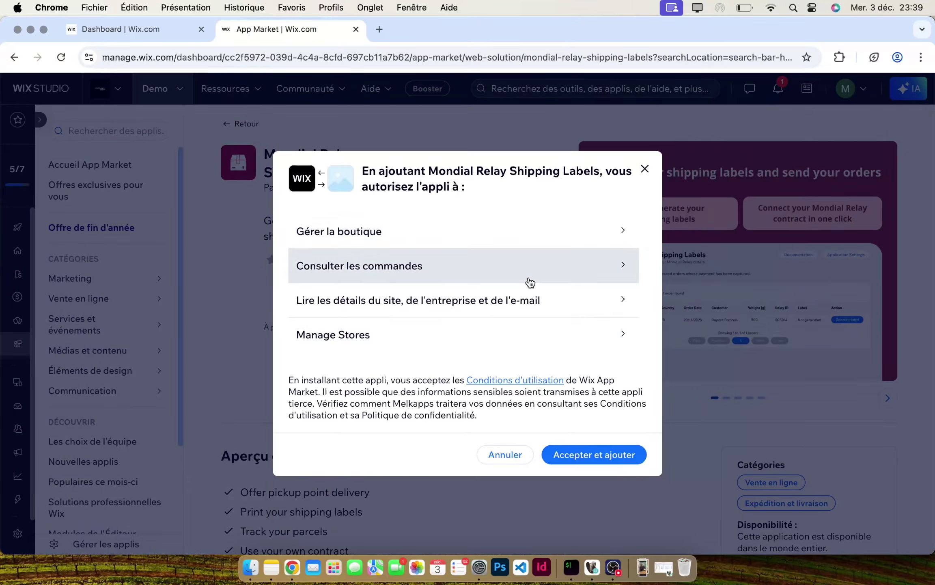
click(607, 457)
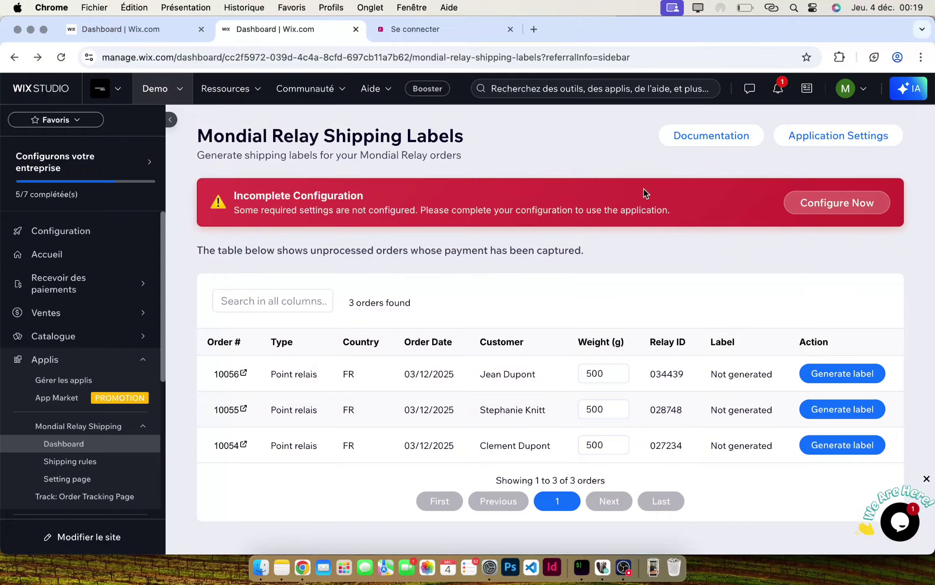
- Open the app's Configure Now settings and enter the Mondial Relay account login e-mail
click(820, 211)
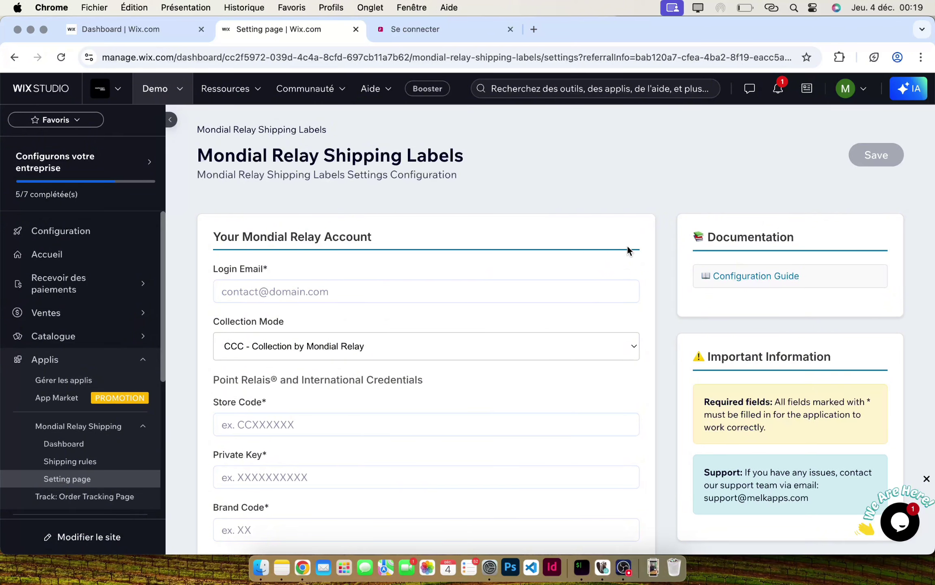
click(299, 291)
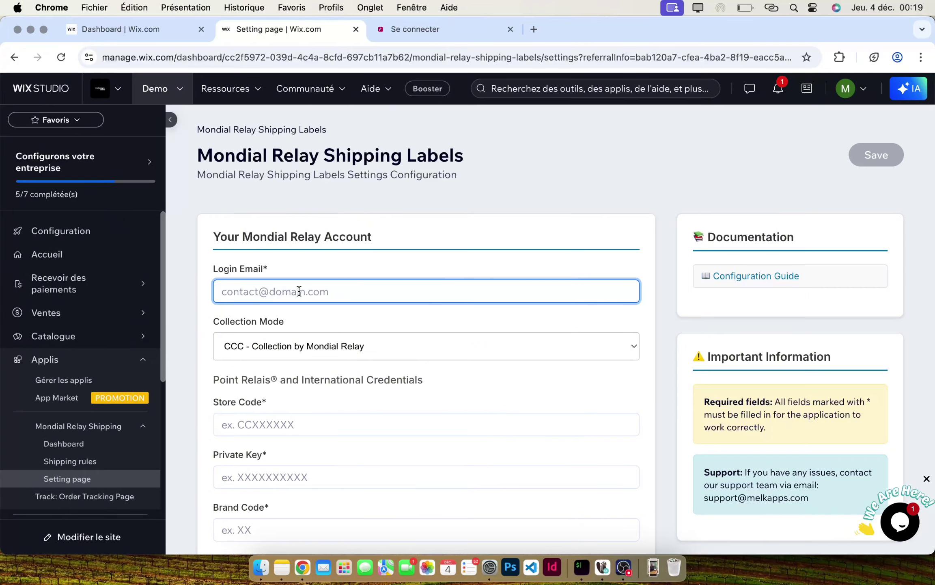
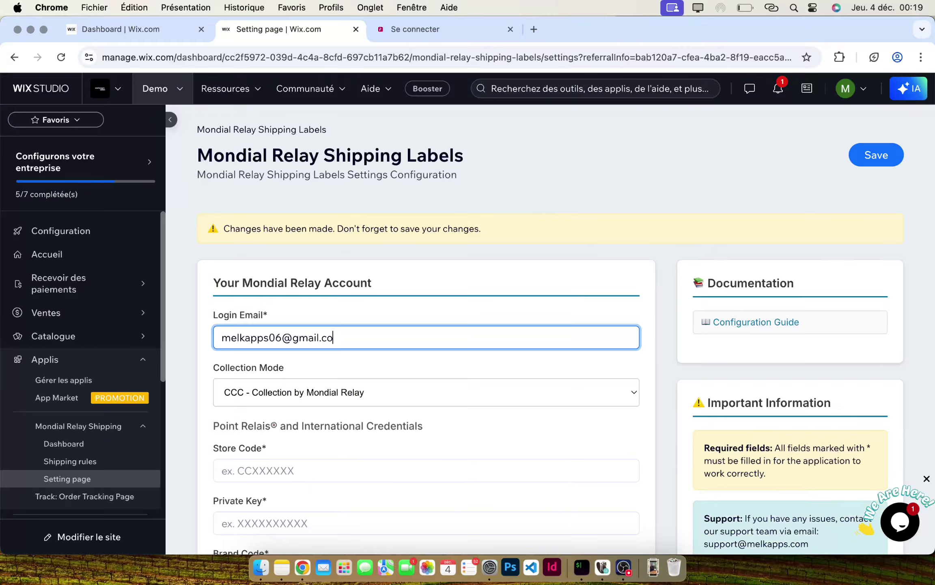
click(333, 361)
scroll(333, 361, down, 3)
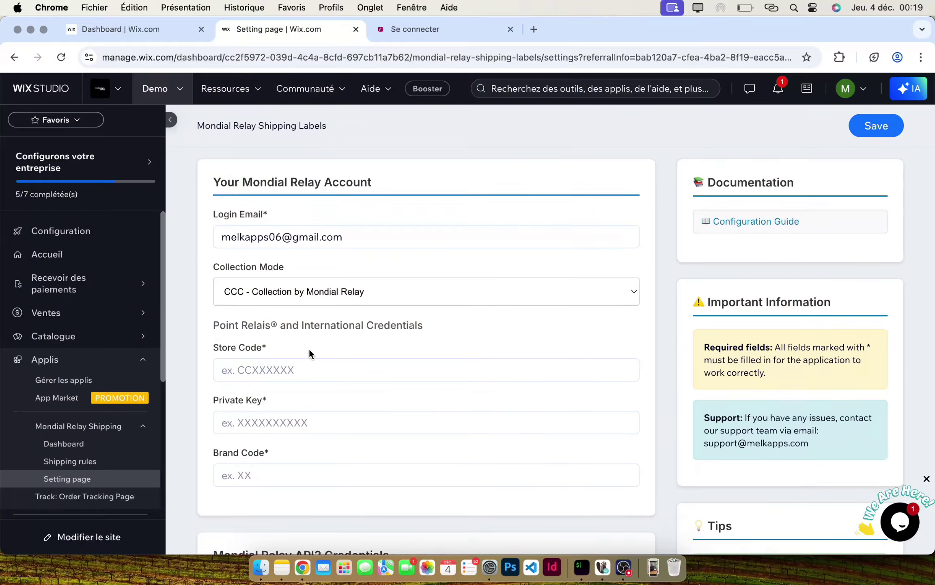
scroll(309, 348, down, 2)
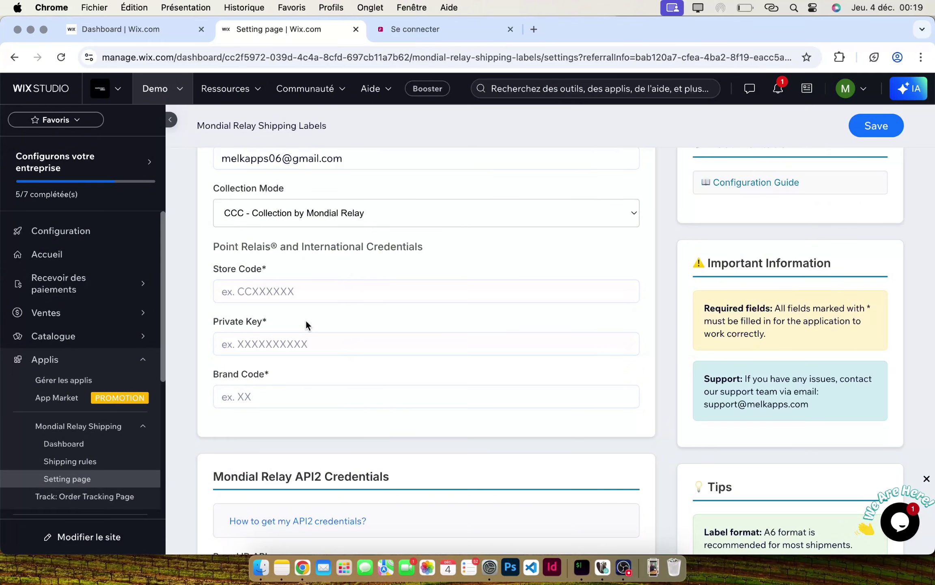
- Log in to Mondial Relay Connect and open Configuration des API to select the production store code
mouse_move(428, 90)
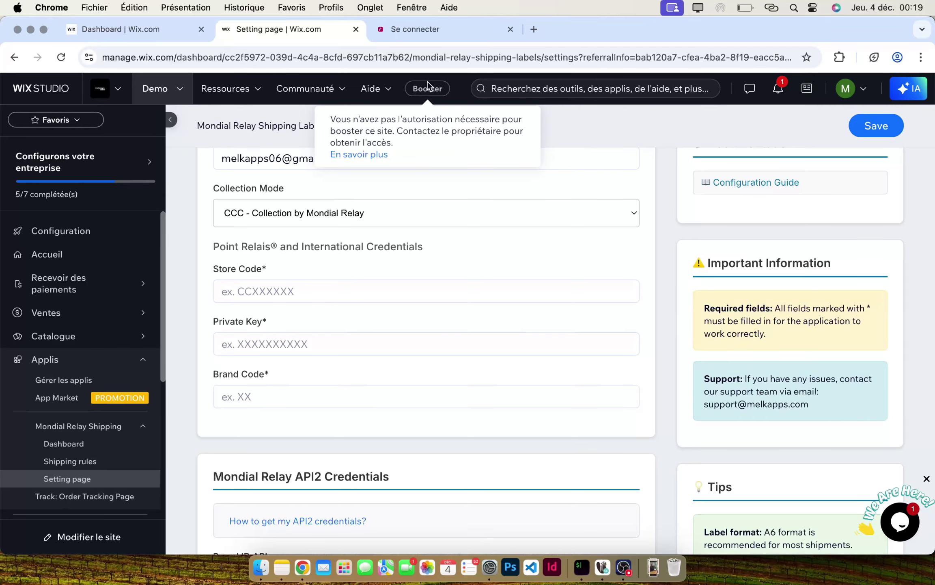
click(426, 27)
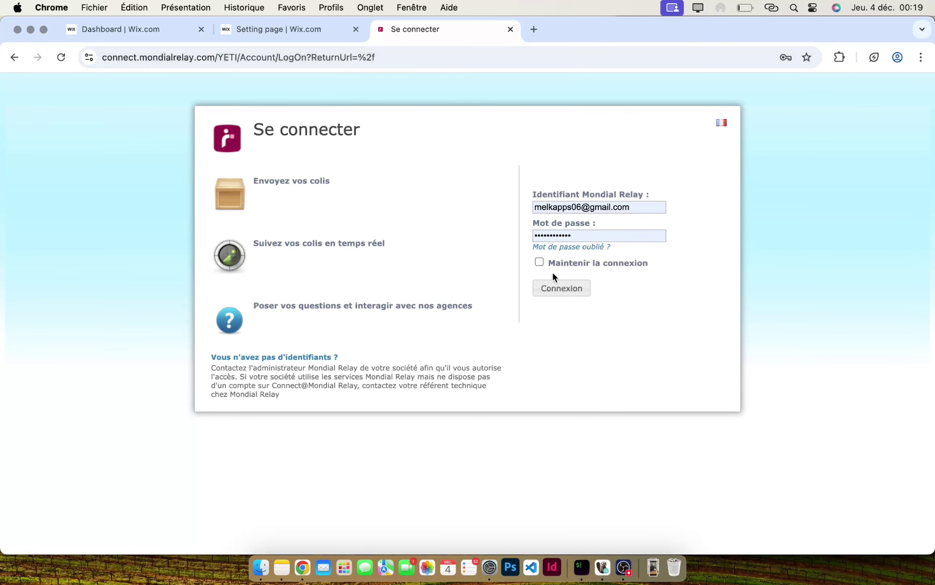
click(577, 292)
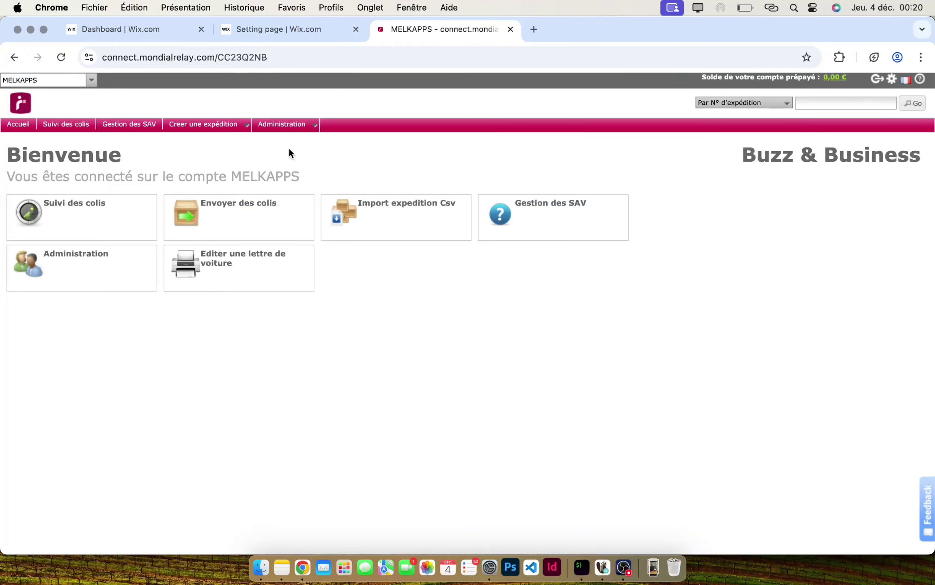
mouse_move(294, 131)
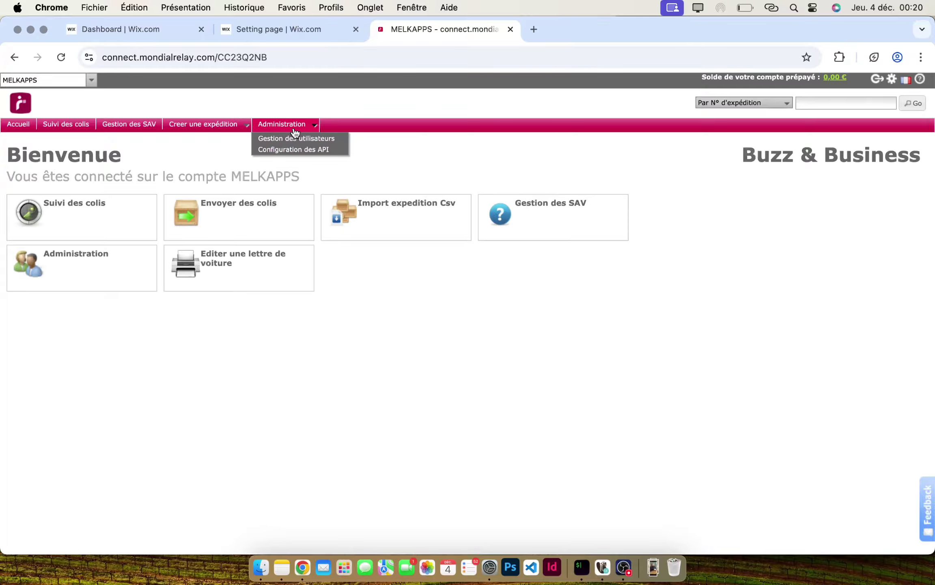
click(303, 151)
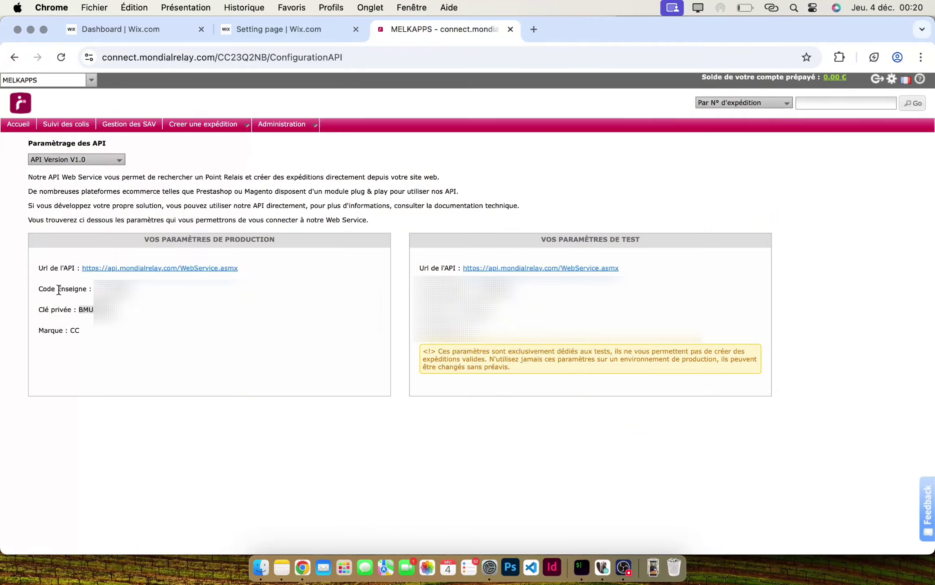
drag(41, 290, 117, 330)
click(117, 330)
- Copy the production store code and private key into Wix's Store Code and Private Key fields
key(super+c)
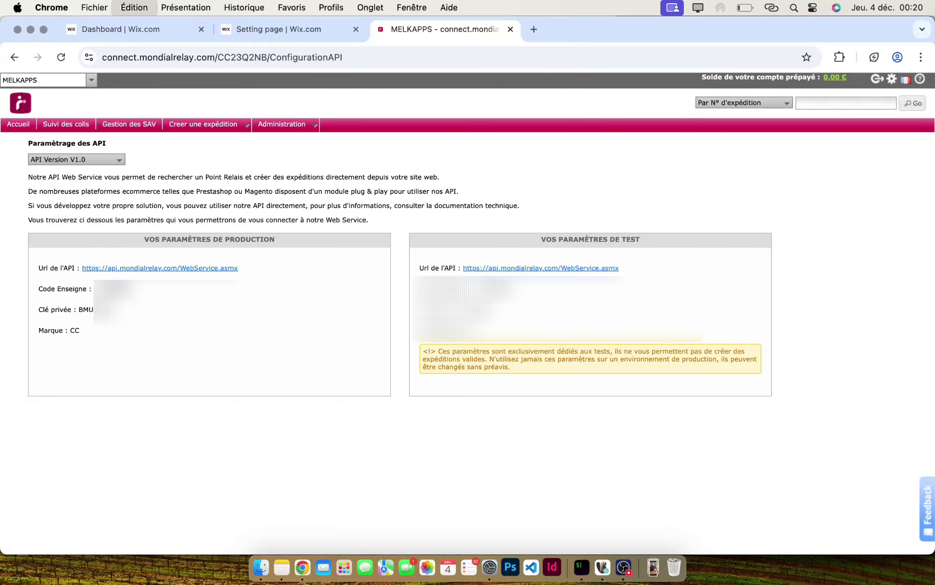
click(273, 24)
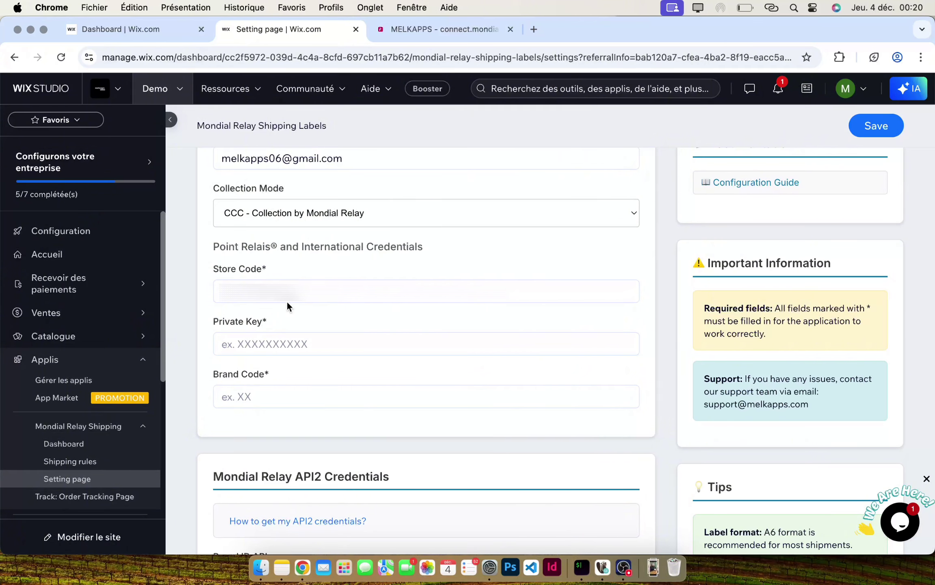
click(293, 285)
key(super+v)
key(super+a)
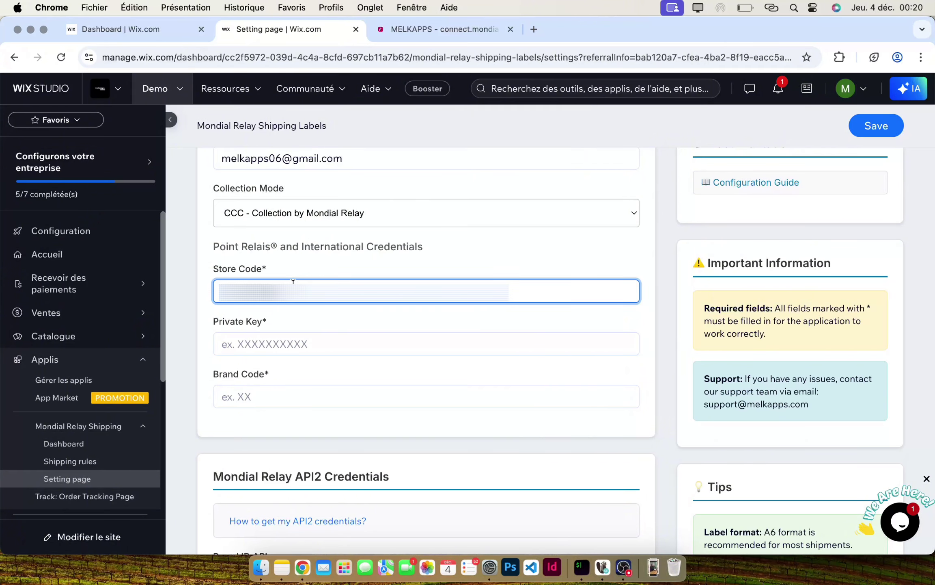
click(413, 34)
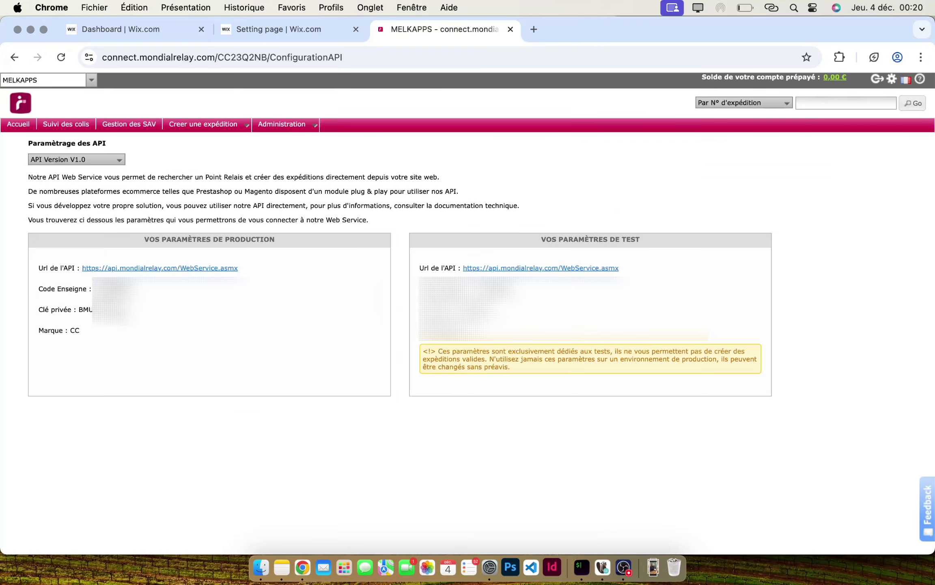
click(302, 34)
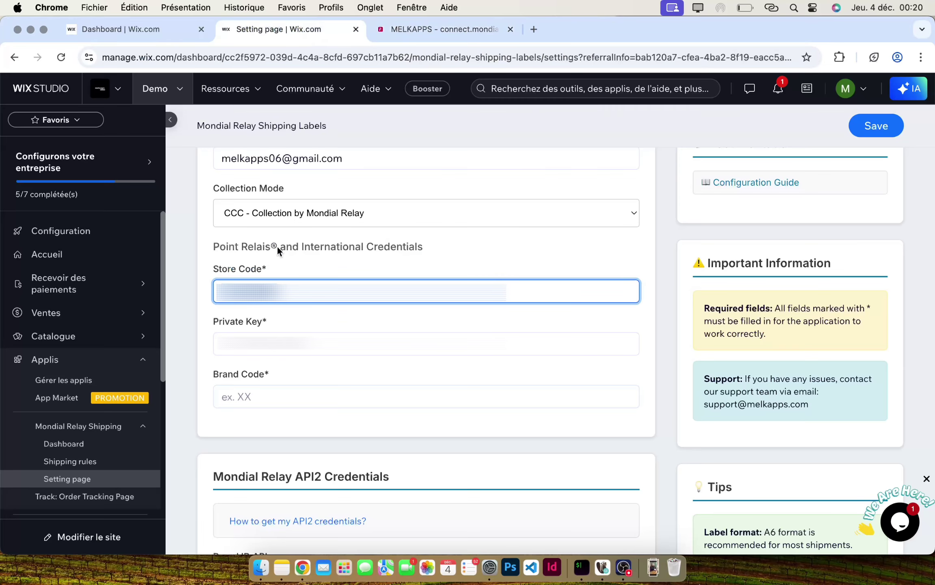
click(286, 344)
key(super+a)
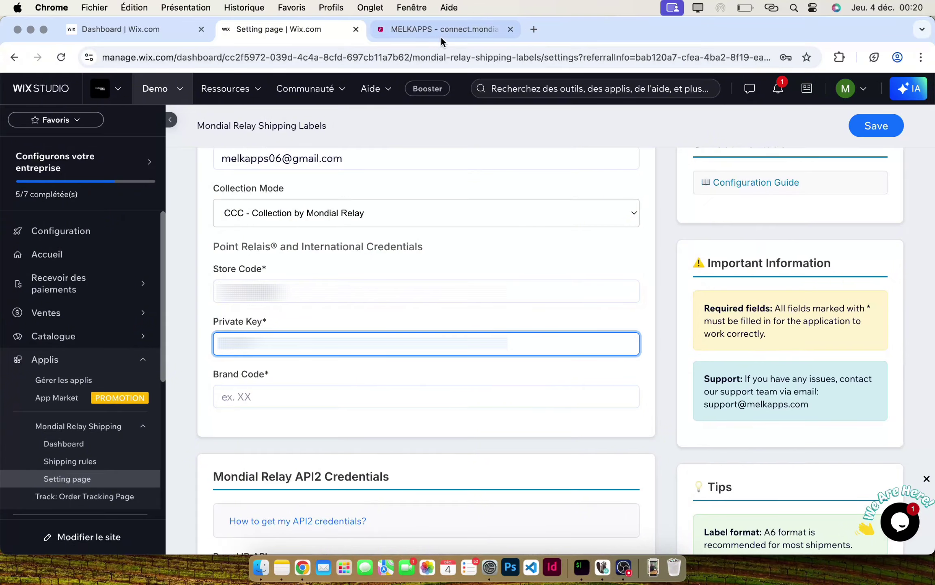
click(441, 30)
- Copy the brand code CC into the Brand Code field
double_click(77, 330)
key(super+c)
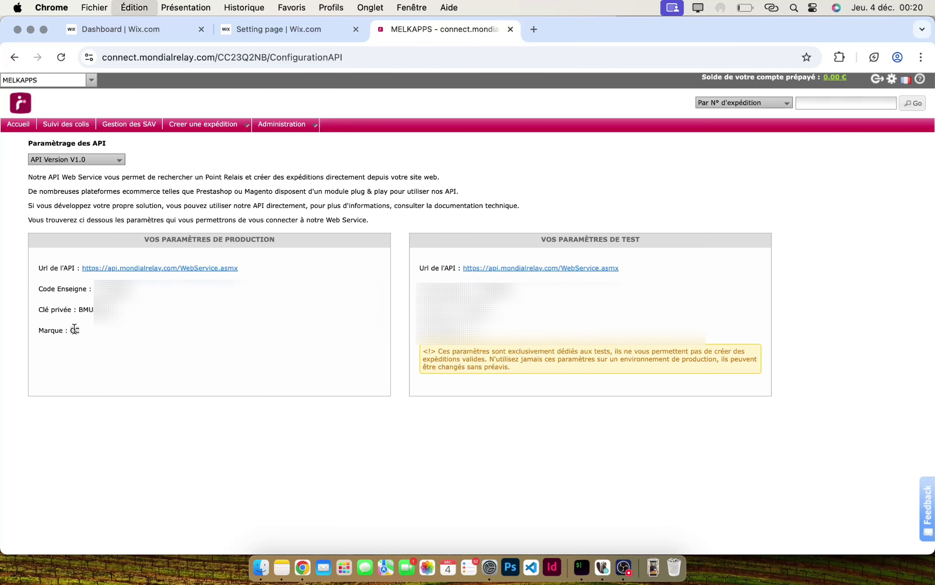
click(274, 39)
click(291, 395)
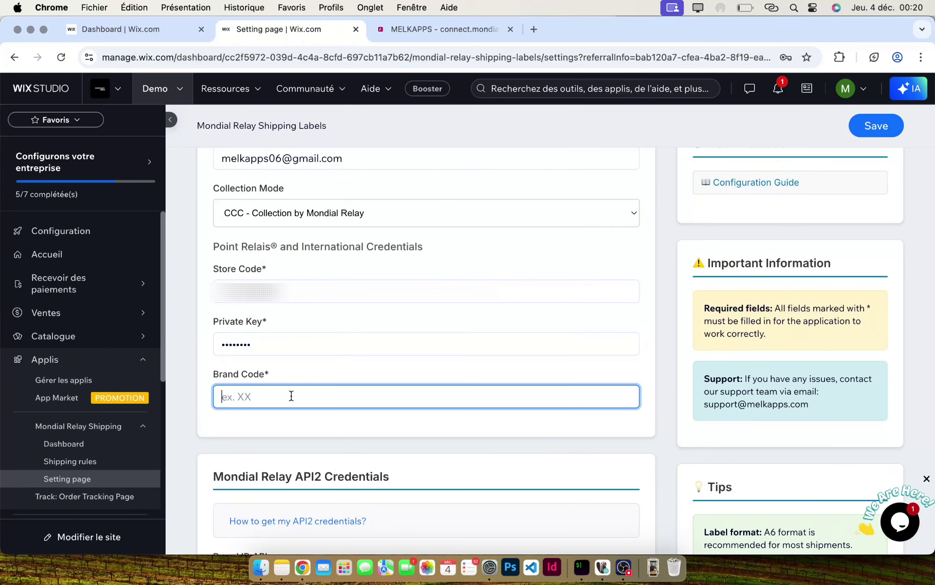
key(super+v)
click(309, 366)
scroll(309, 366, down, 4)
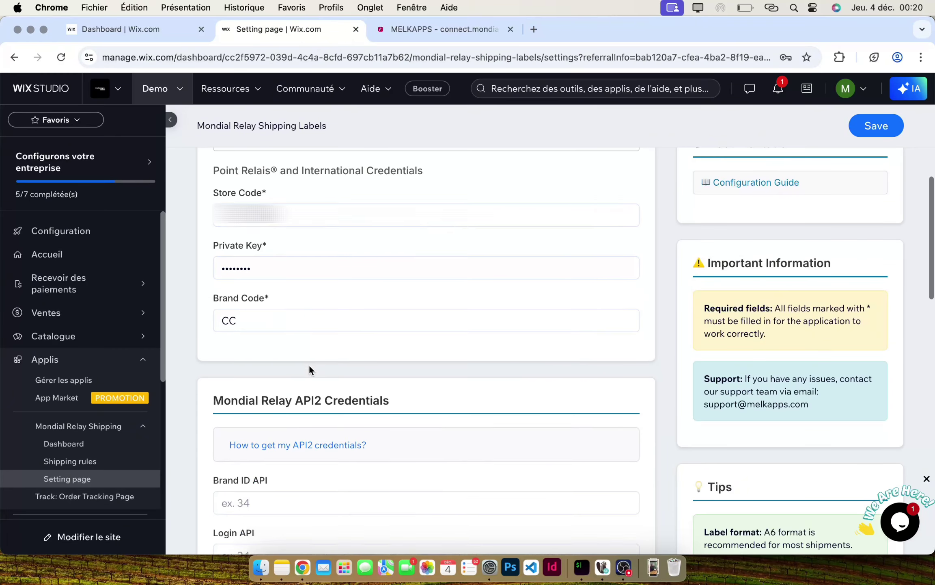
scroll(309, 366, down, 5)
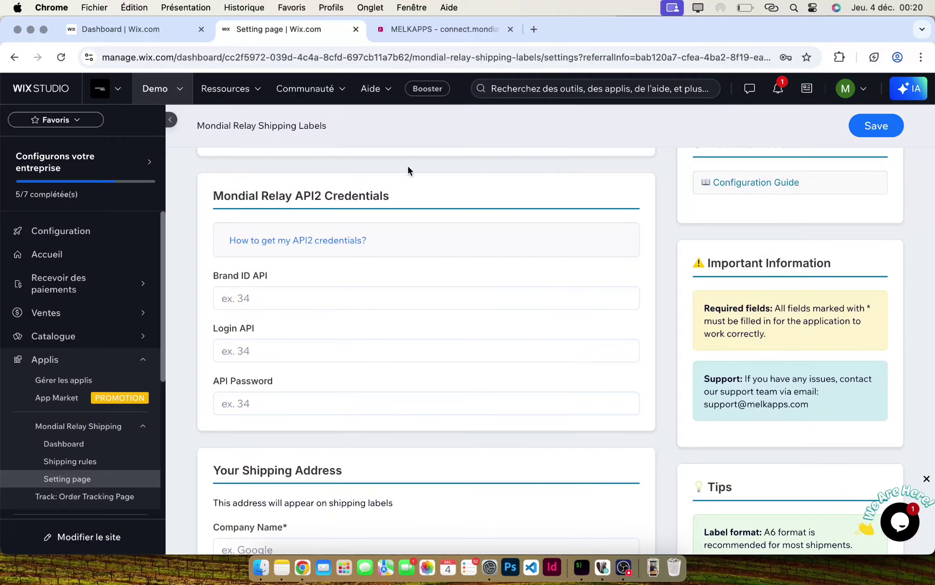
- Switch Mondial Relay to API Version V2.0 and select its production credentials
click(446, 35)
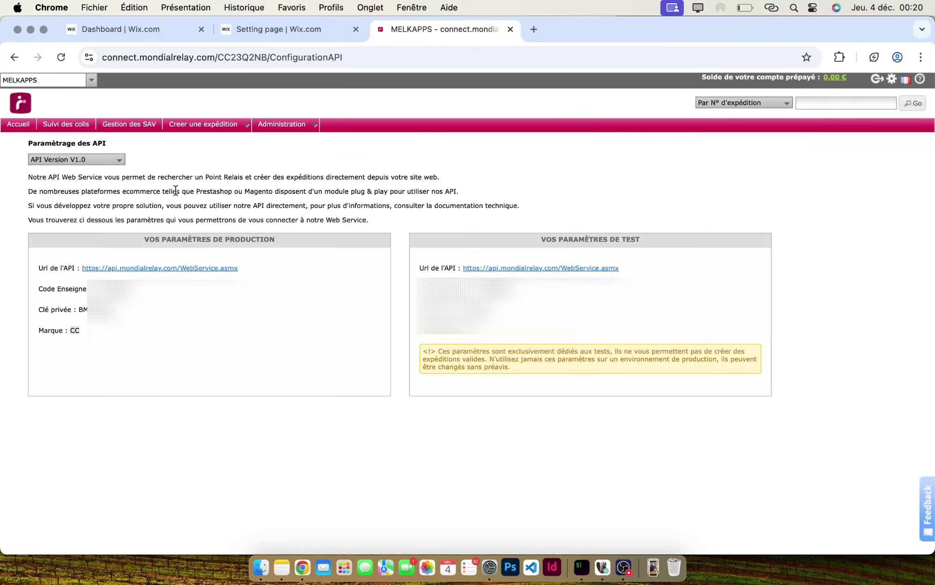
click(116, 159)
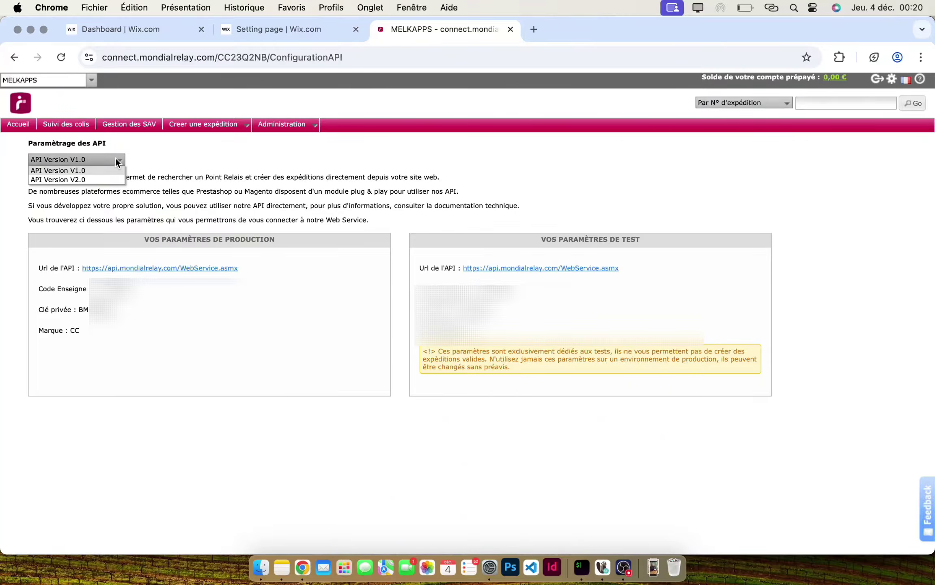
click(99, 179)
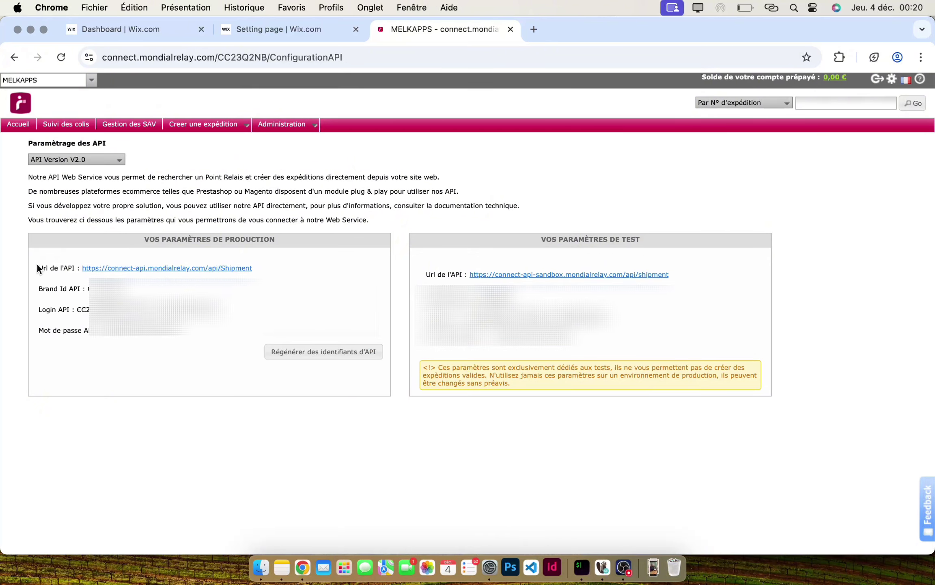
drag(39, 267, 184, 334)
click(184, 334)
- Paste the V2.0 credentials into Brand ID API, Login API and API Password in Wix
click(304, 32)
click(291, 300)
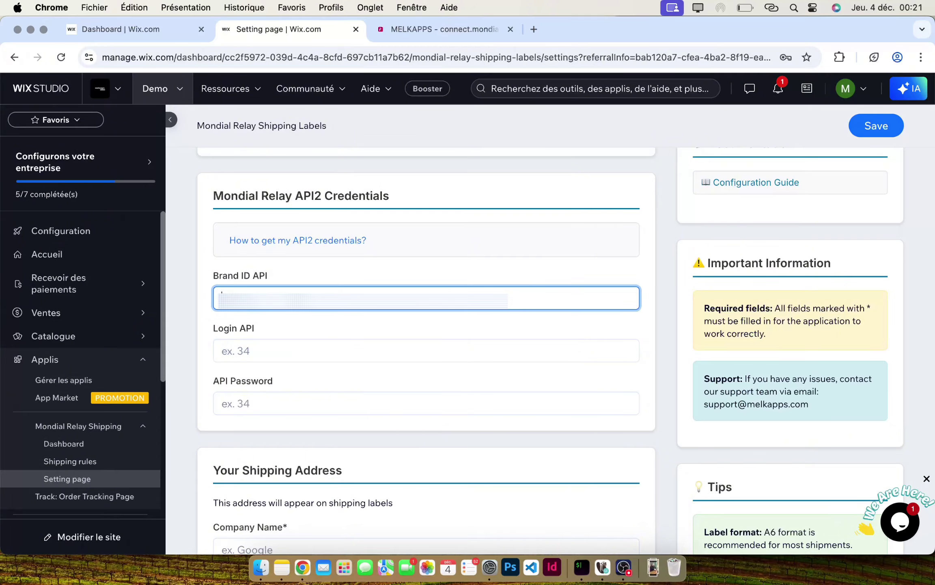
click(422, 28)
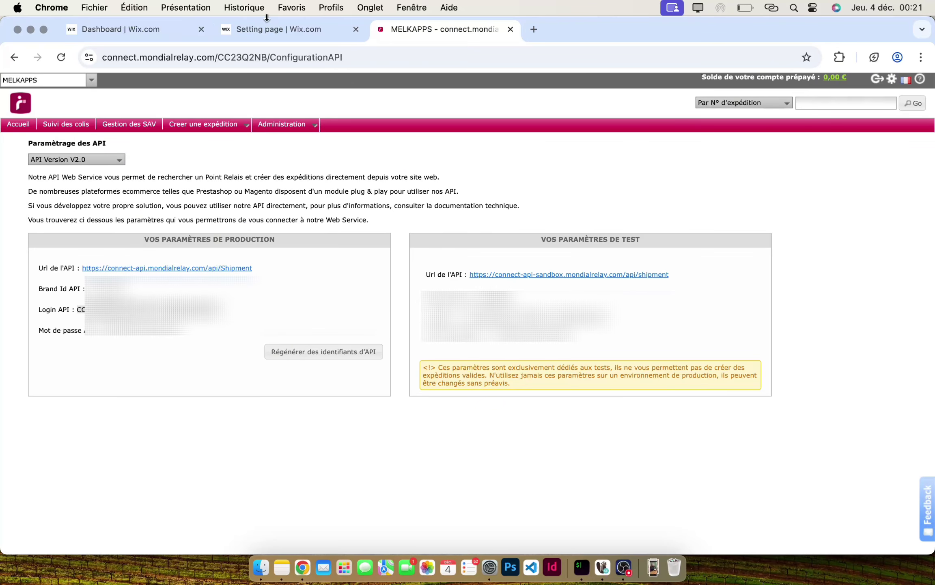
click(282, 29)
key(Tab)
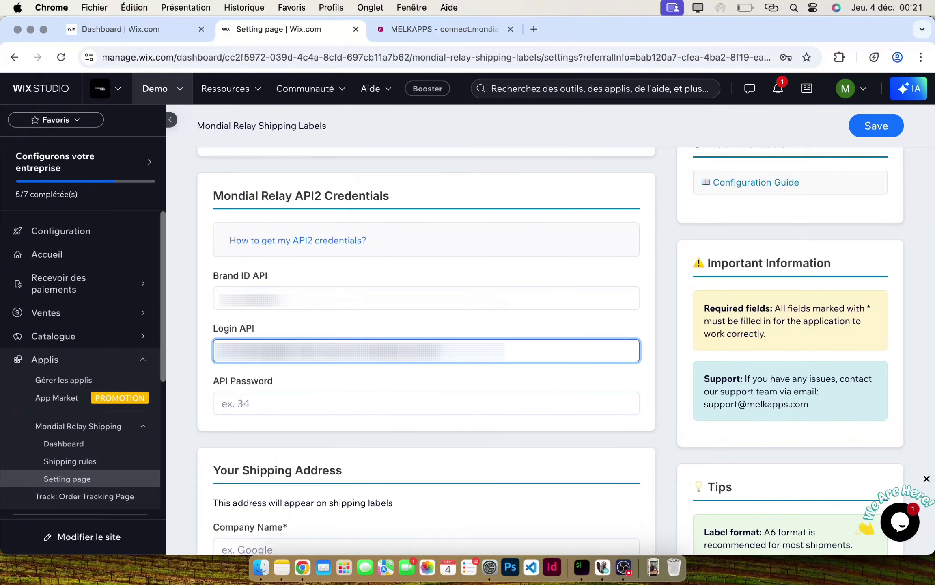
click(430, 30)
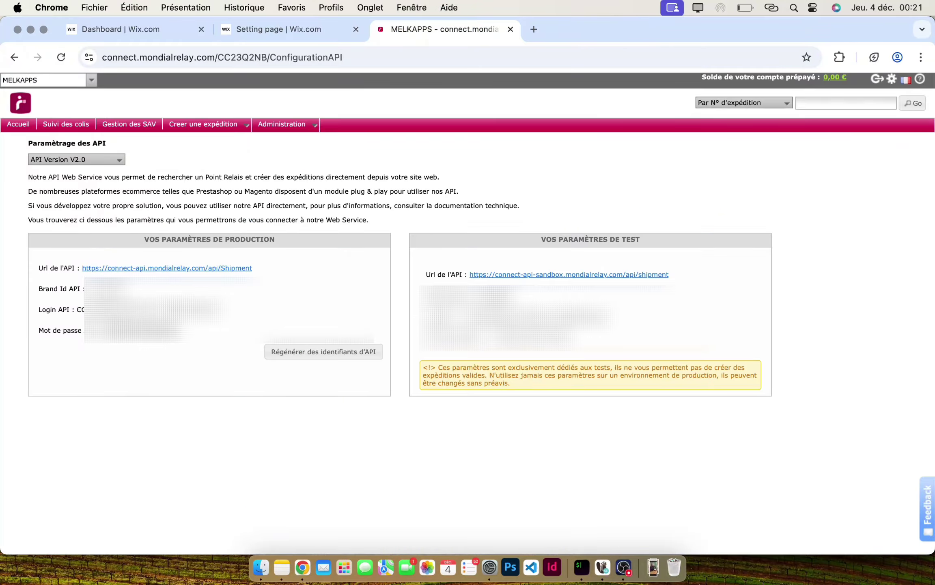
click(317, 30)
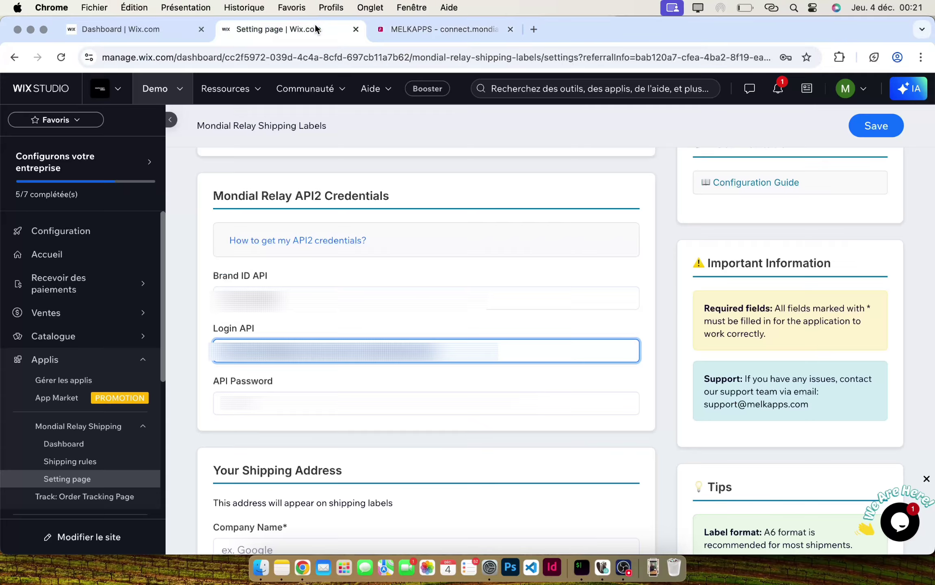
key(Tab)
click(368, 437)
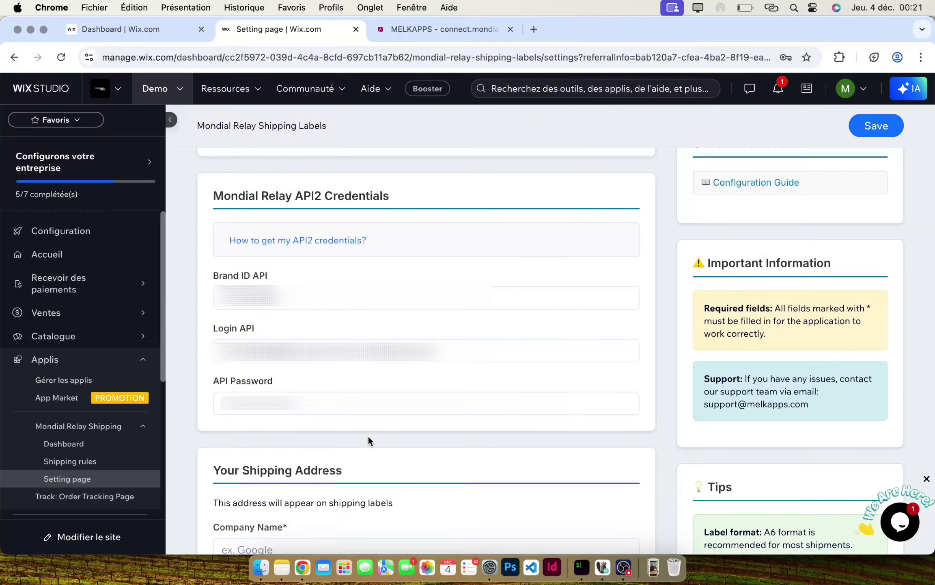
scroll(368, 436, down, 7)
- Enter company name Melkapps, the sender street address, postal code 75000 and city Paris
scroll(368, 437, down, 2)
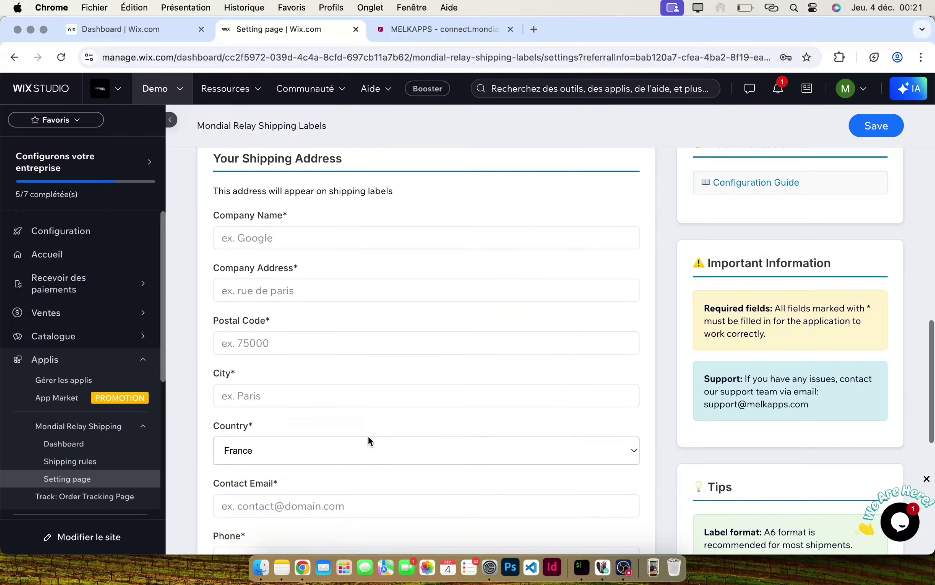
click(287, 239)
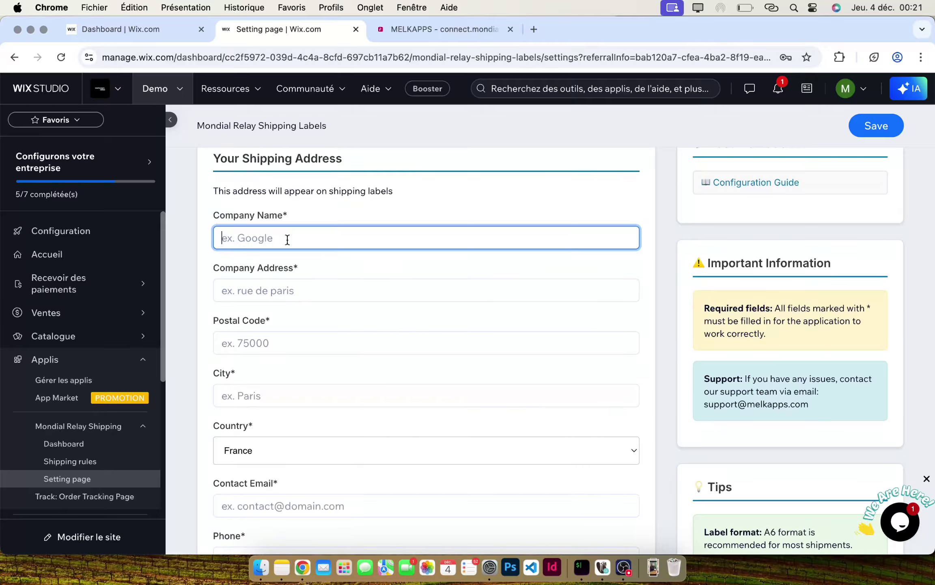
text(Melkapps)
click(283, 289)
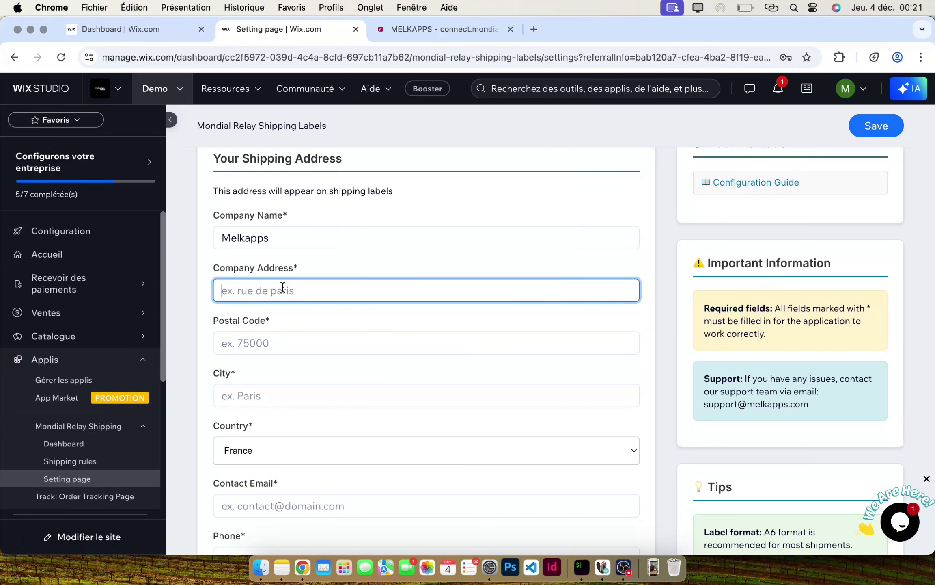
key(Tab)
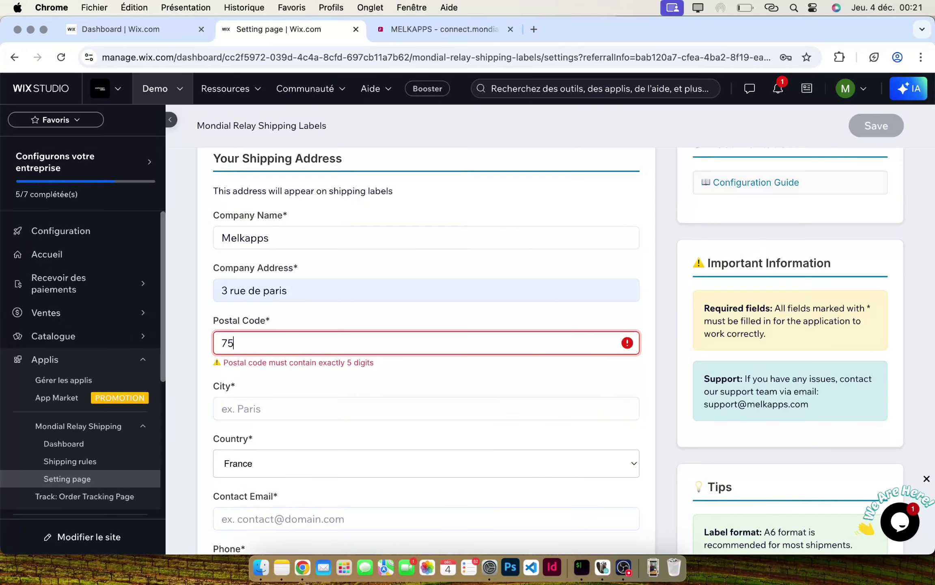
key(Tab)
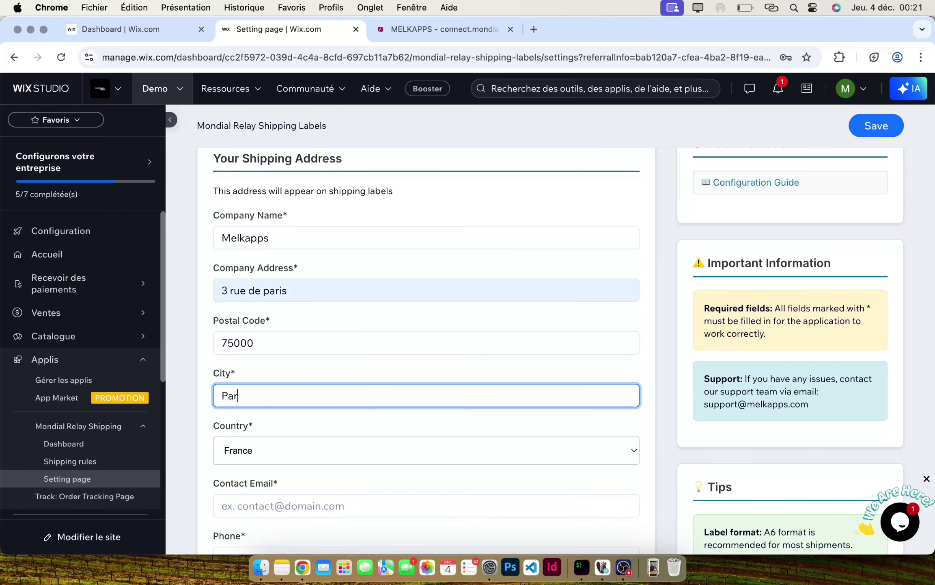
- Fill in the sender's contact e-mail and phone number
key(Tab)
key(Tab)
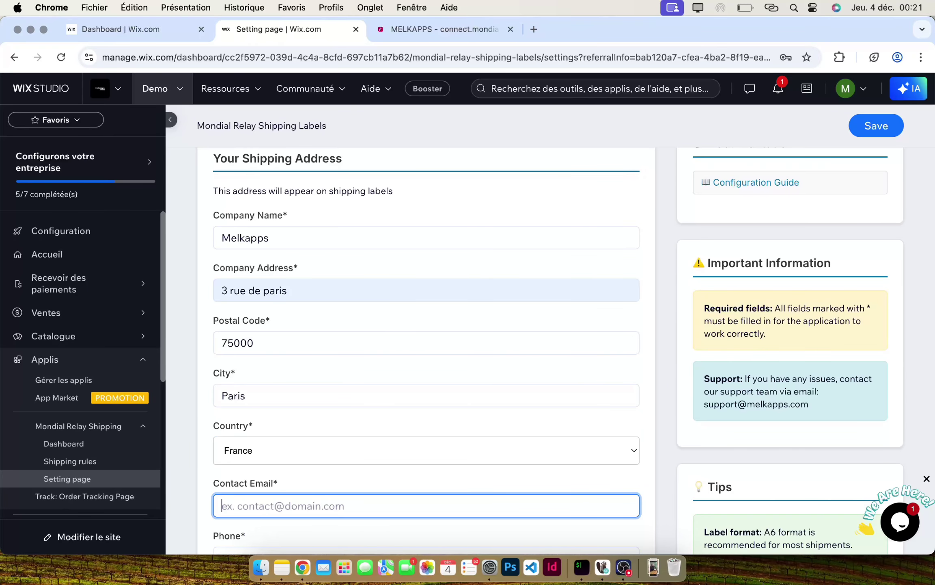
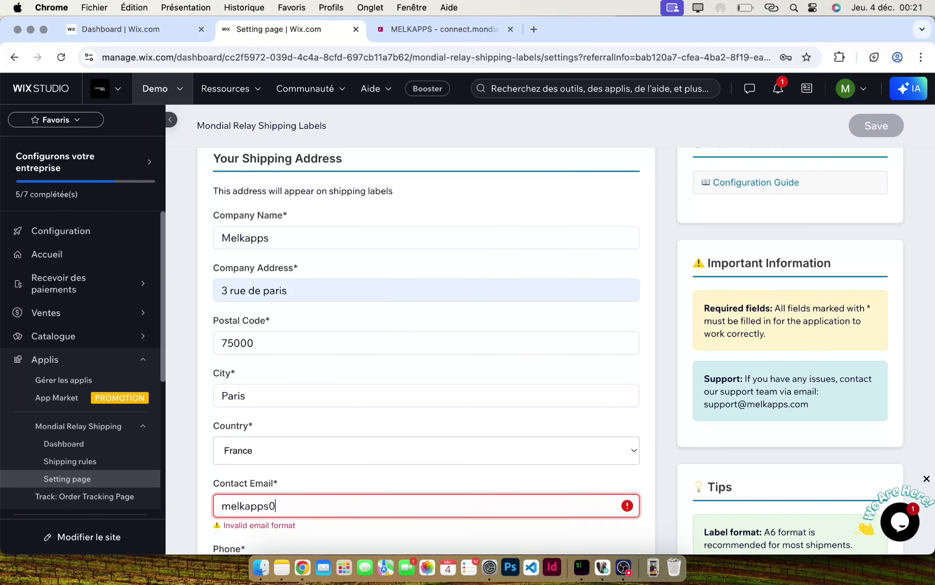
scroll(279, 210, down, 4)
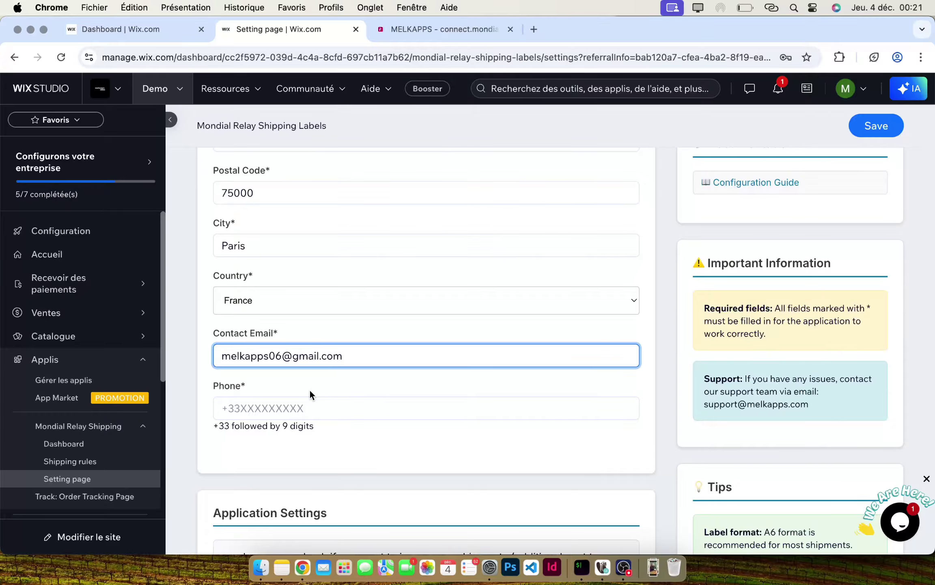
click(301, 404)
text(+)
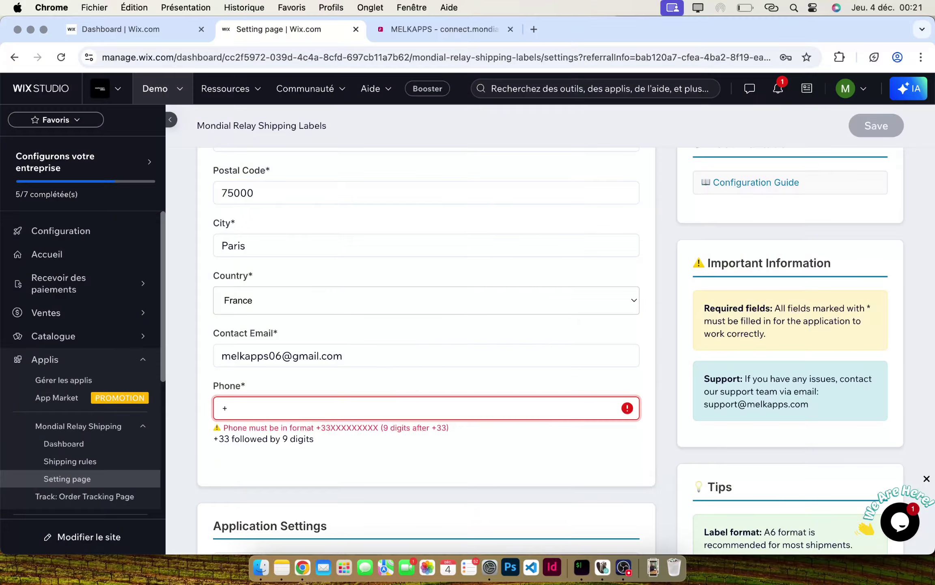
text(33612345678)
click(340, 384)
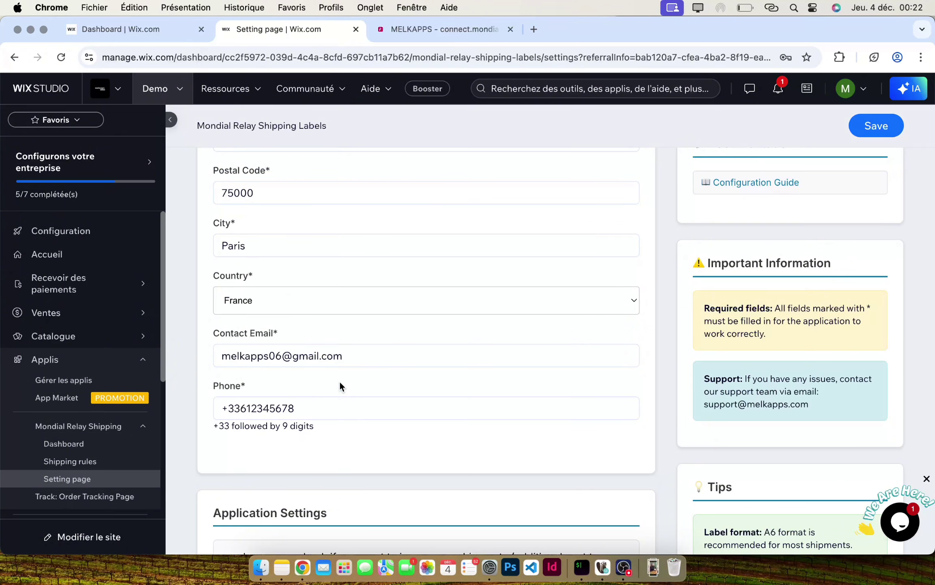
- Keep label format A6 and 10 pickup points, then save the application settings
scroll(349, 451, down, 5)
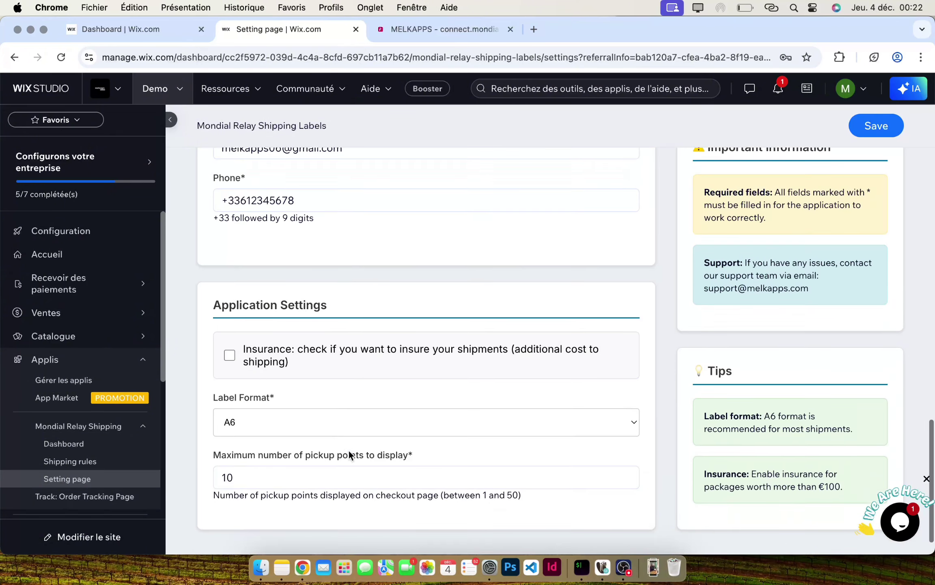
scroll(279, 371, down, 1)
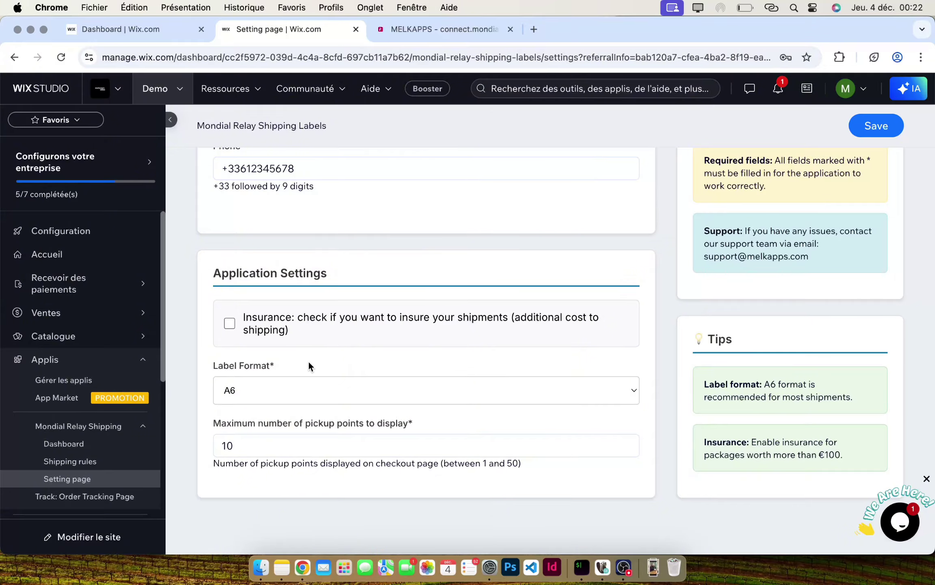
scroll(309, 363, down, 1)
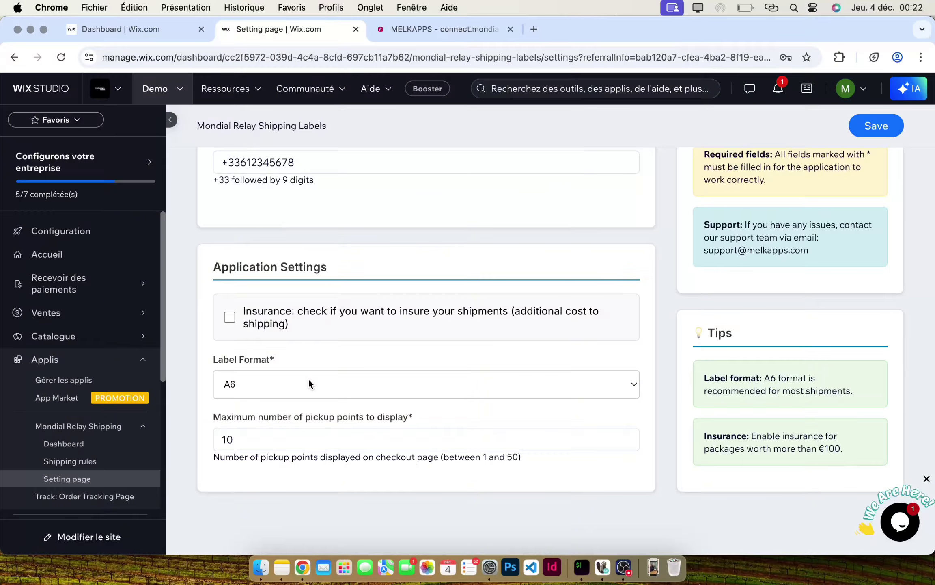
click(308, 383)
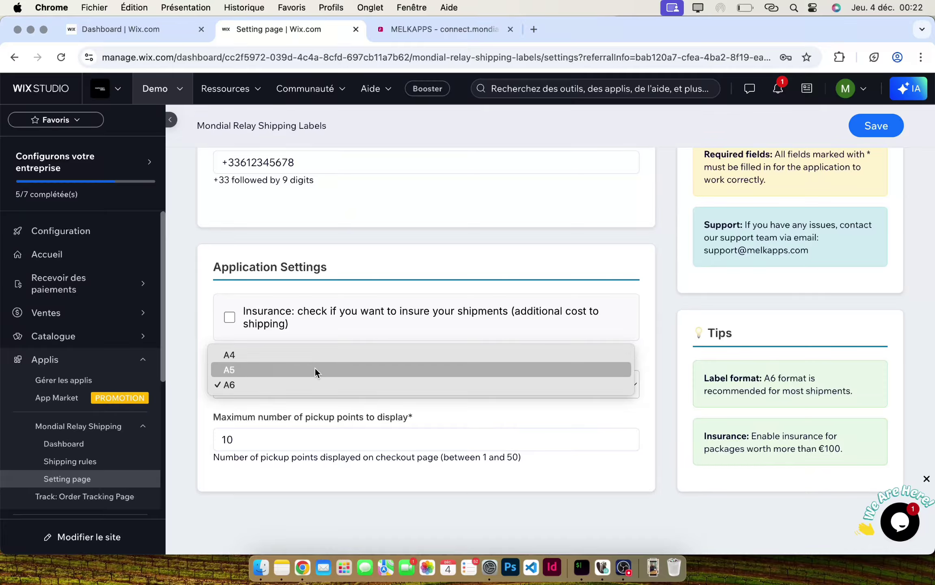
click(334, 334)
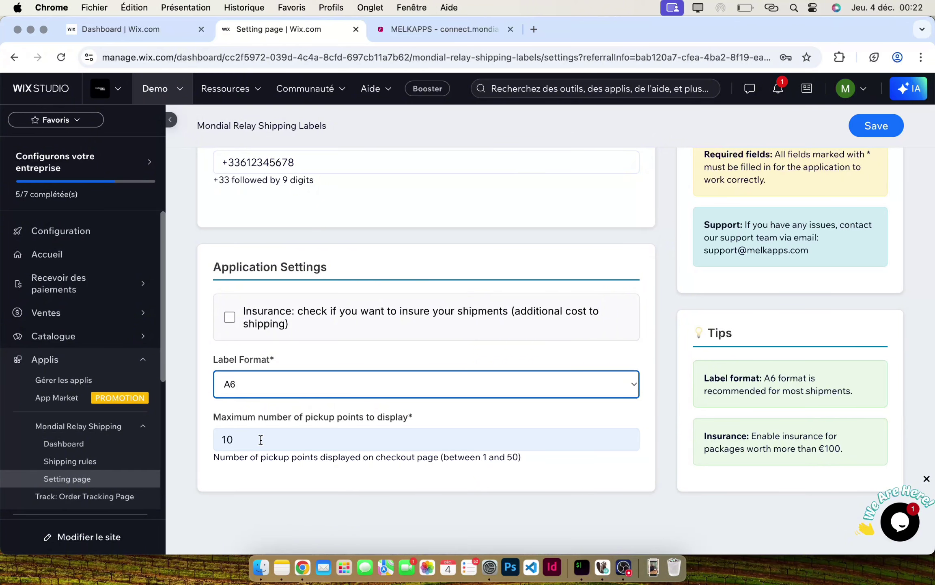
key(Tab)
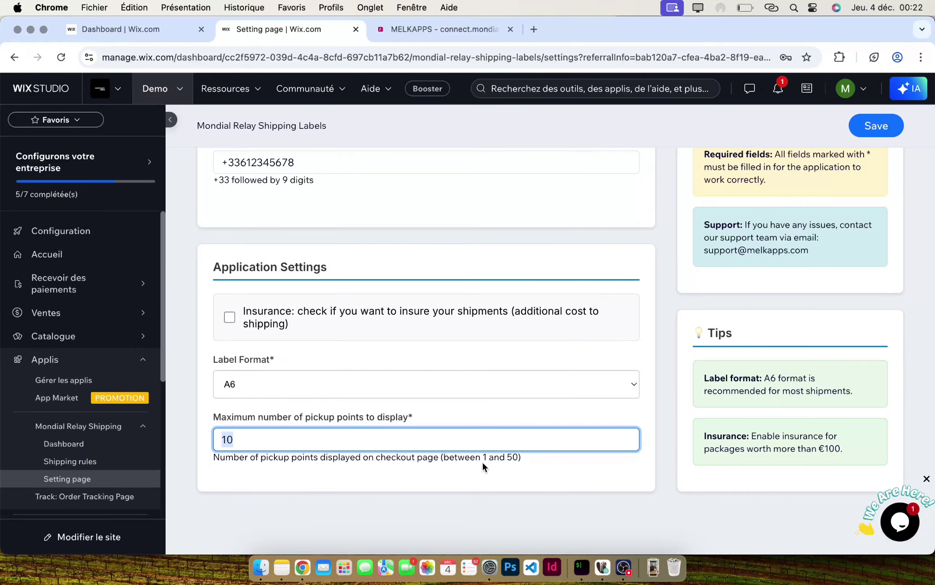
drag(482, 458, 517, 459)
click(511, 467)
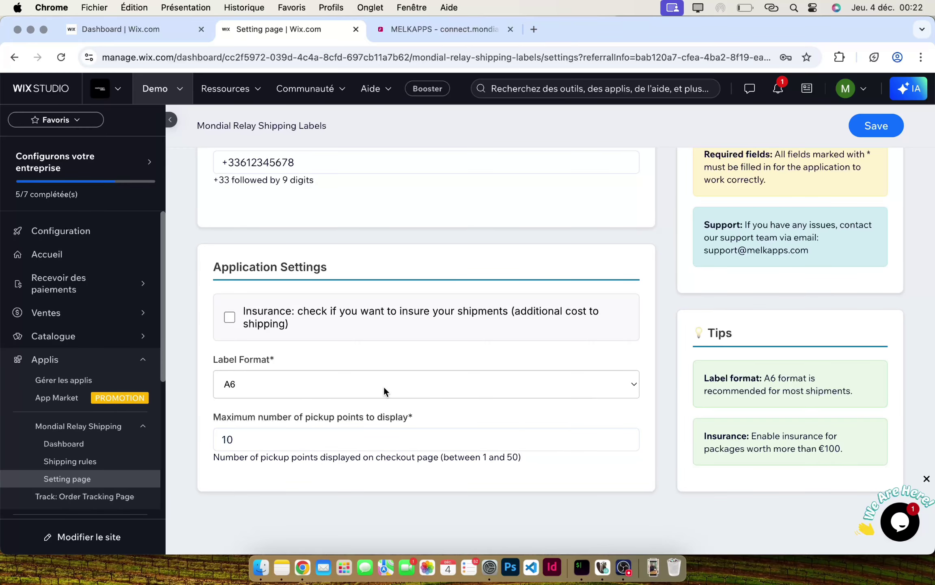
scroll(384, 387, up, 2)
scroll(383, 386, down, 1)
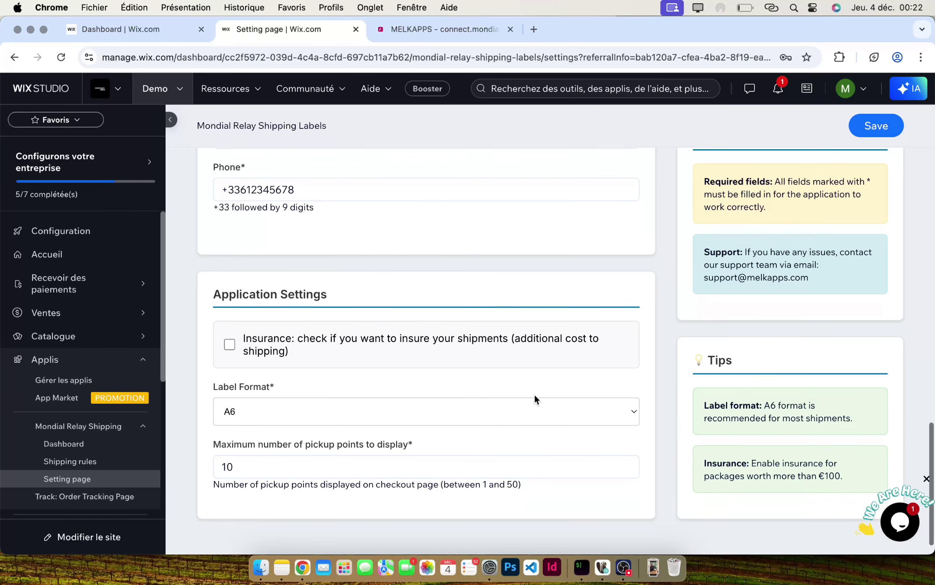
click(874, 134)
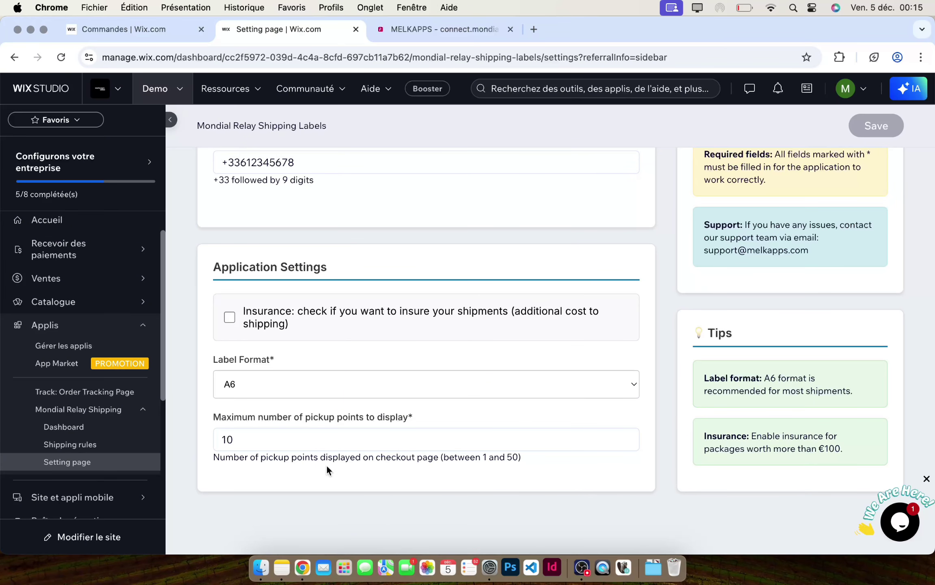
- Create a shipping zone named Europe covering France, Belgium and Luxembourg
click(95, 442)
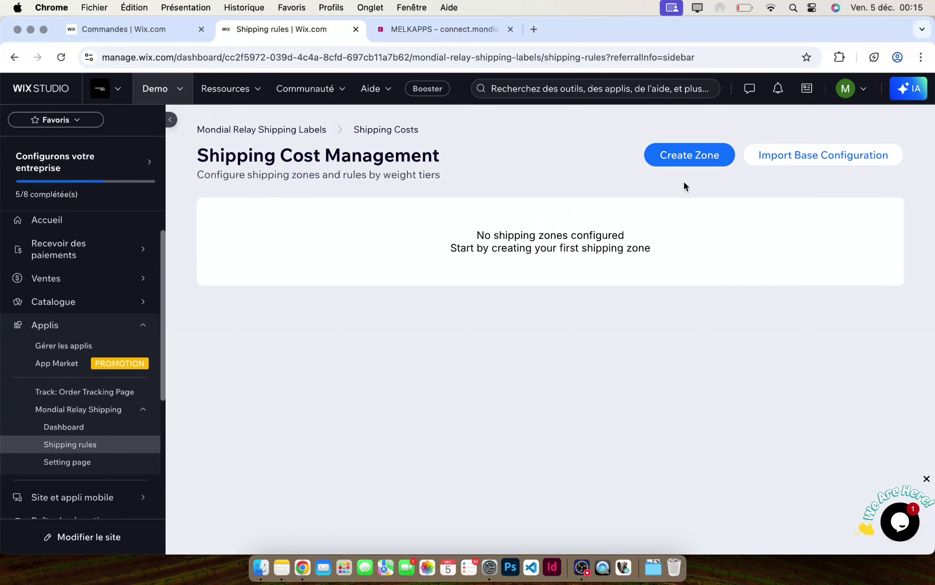
click(701, 152)
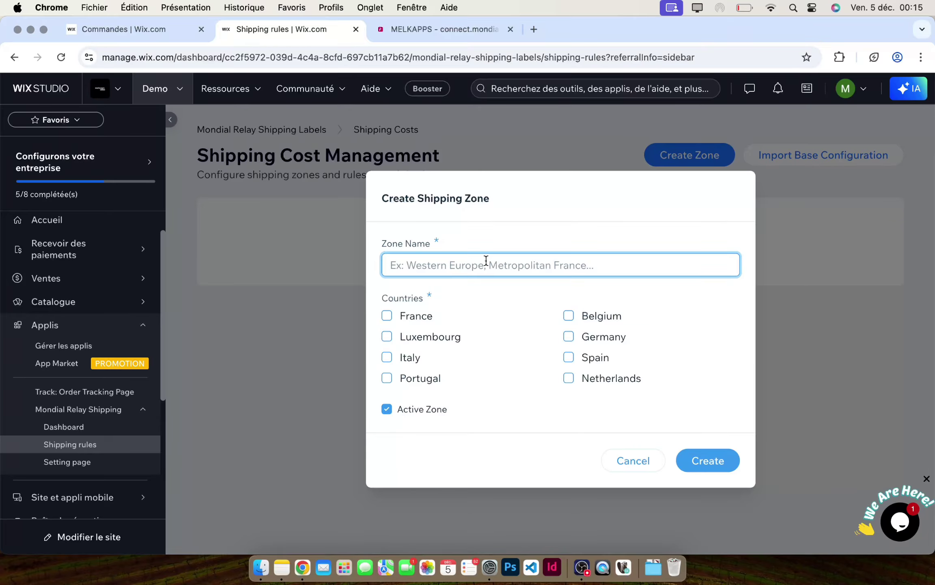
text(Europe)
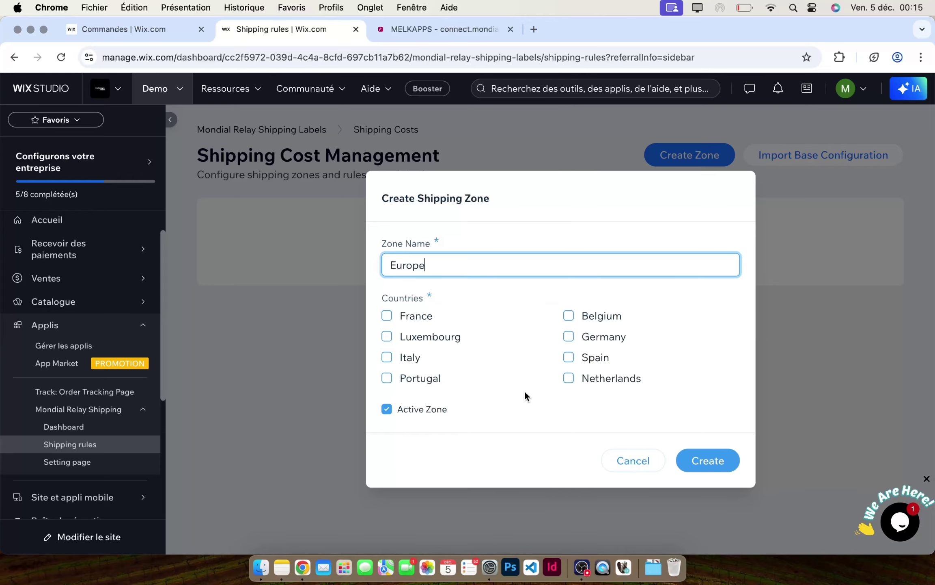
click(421, 324)
click(579, 316)
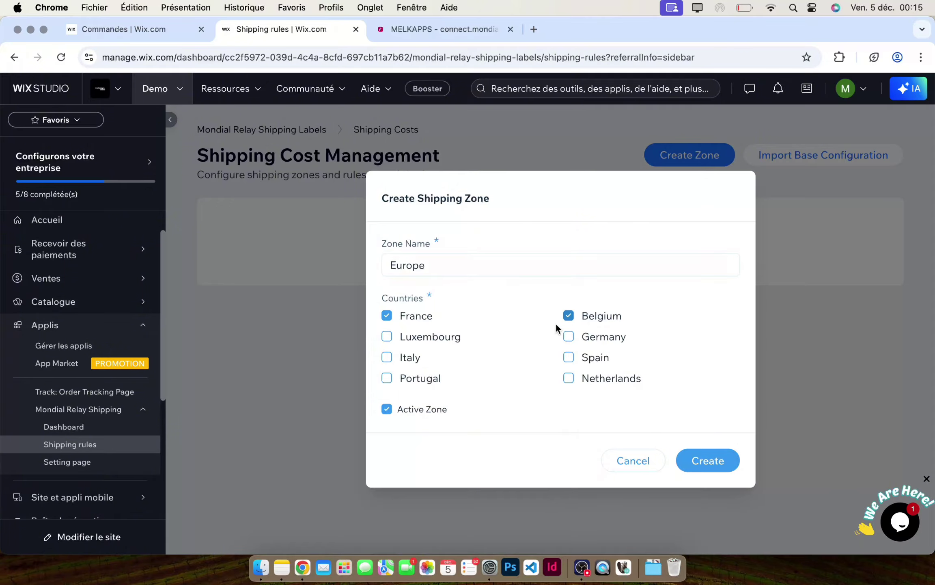
click(453, 341)
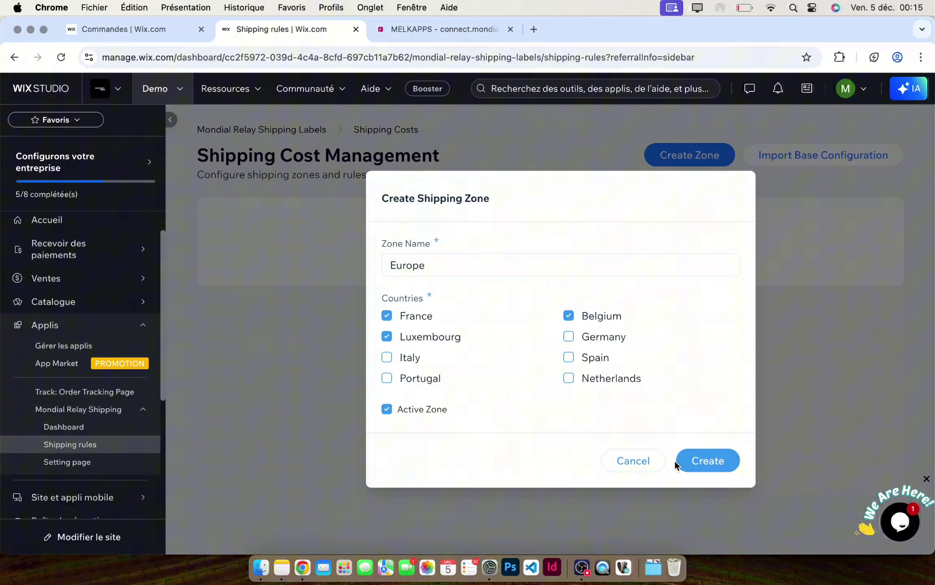
click(712, 466)
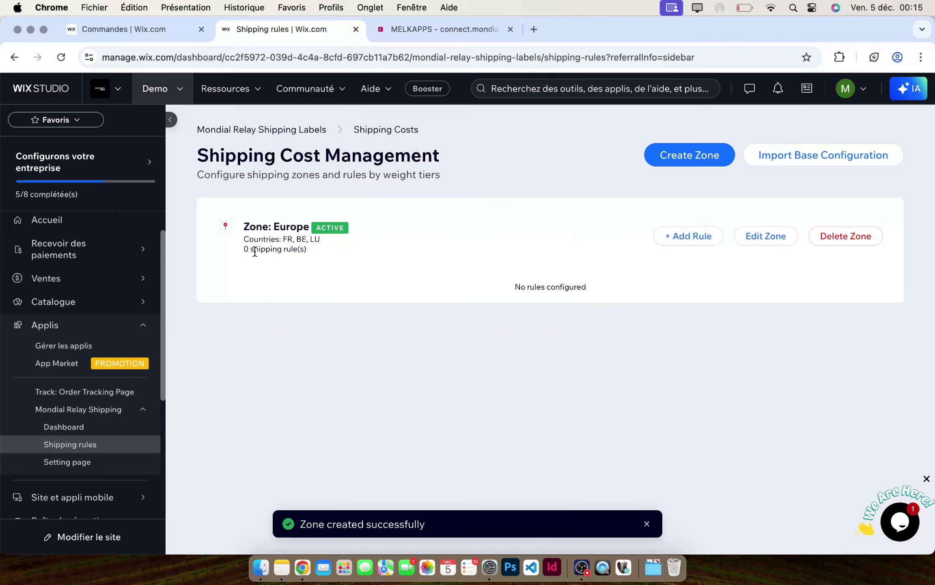
- Check the Europe zone lists FR, BE, LU with 0 rules, then begin adding a rule
drag(244, 249, 313, 255)
click(312, 252)
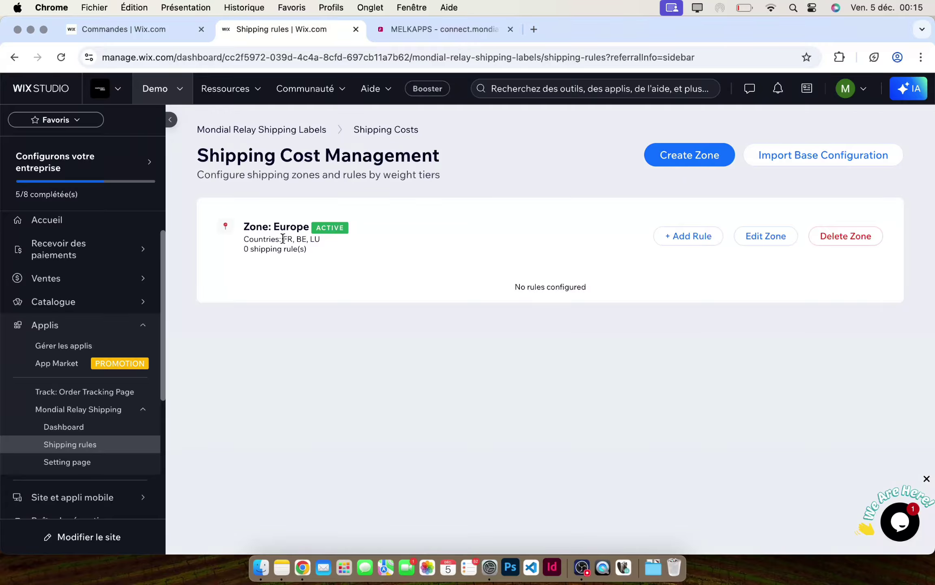
drag(283, 239, 323, 241)
click(417, 257)
click(689, 235)
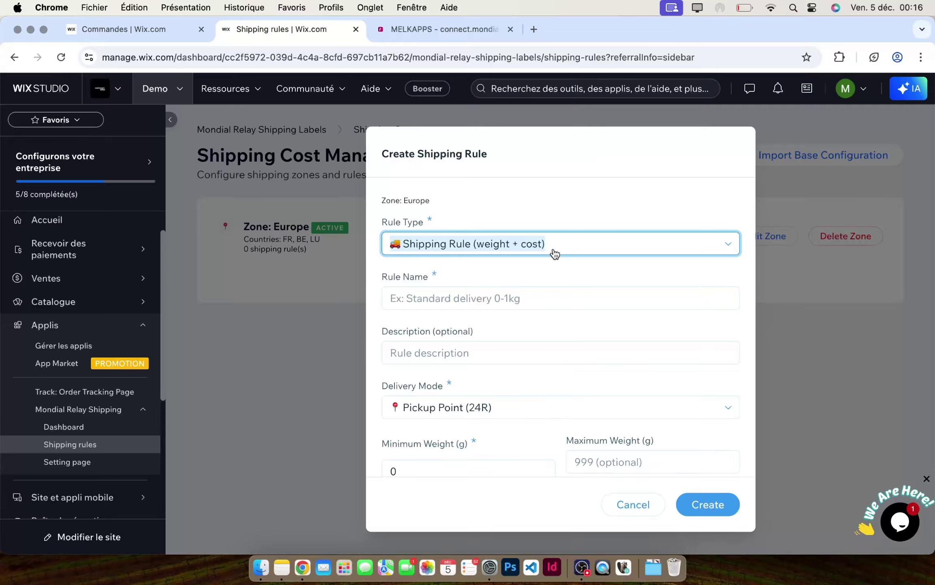
- Set the rule type to weight + cost, name it Test 0-1kg, and keep Pickup Point delivery
click(555, 254)
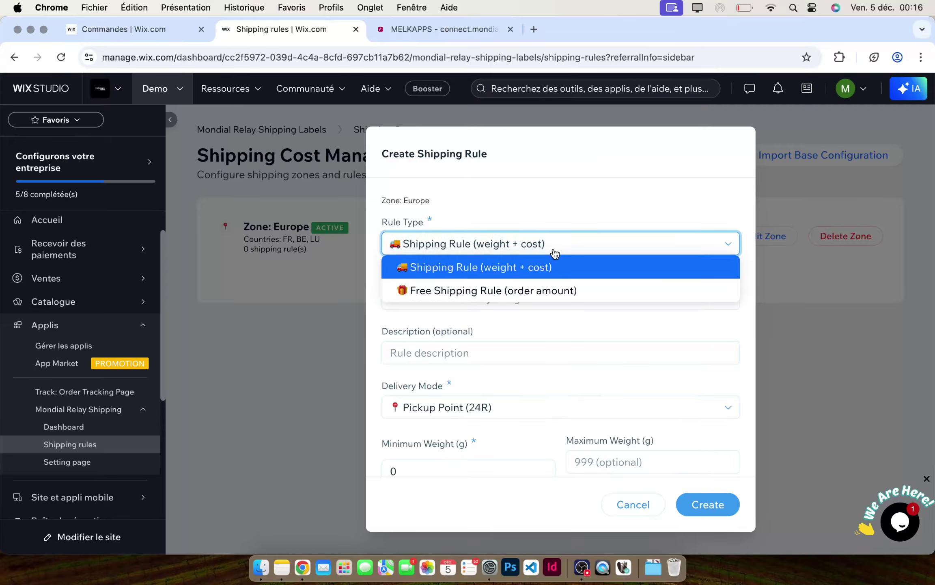
click(520, 291)
click(542, 272)
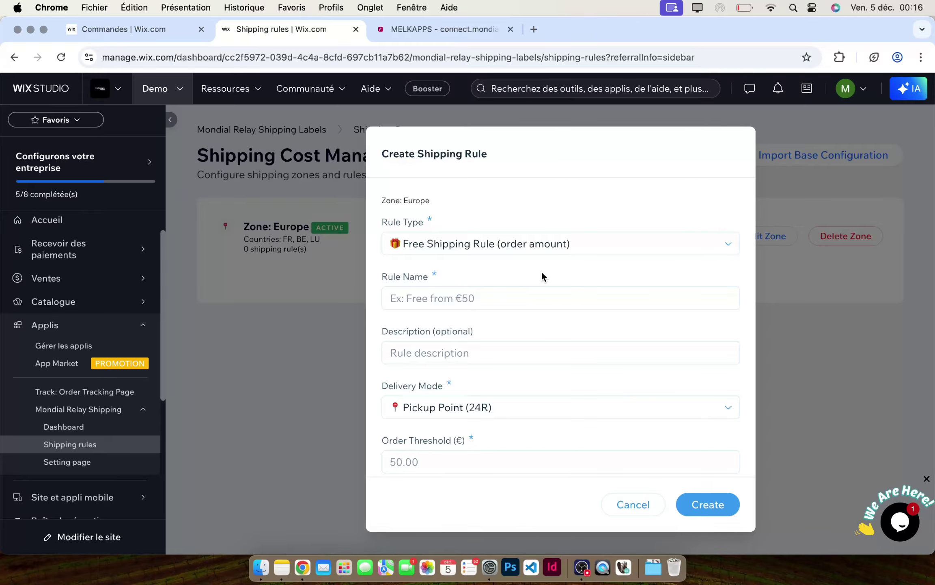
click(562, 249)
click(554, 268)
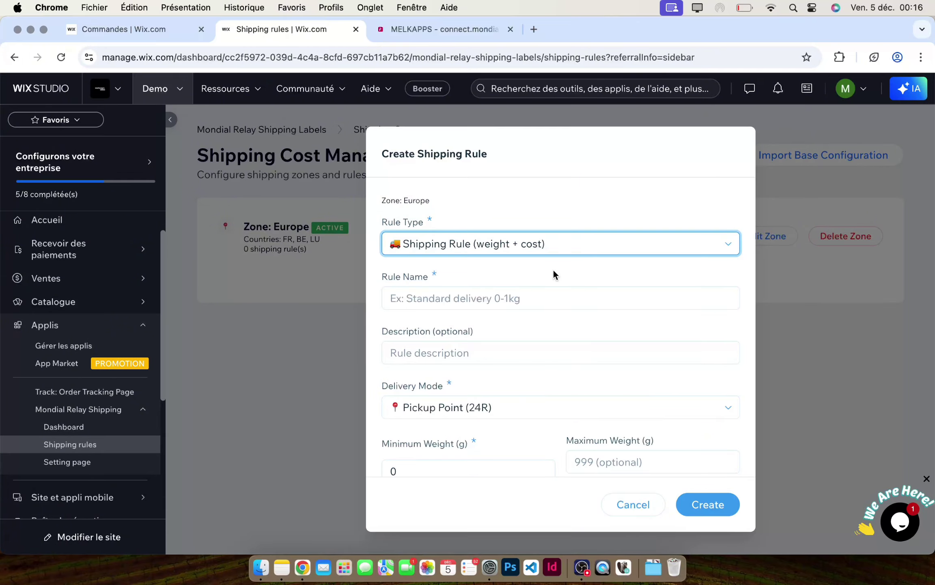
click(522, 294)
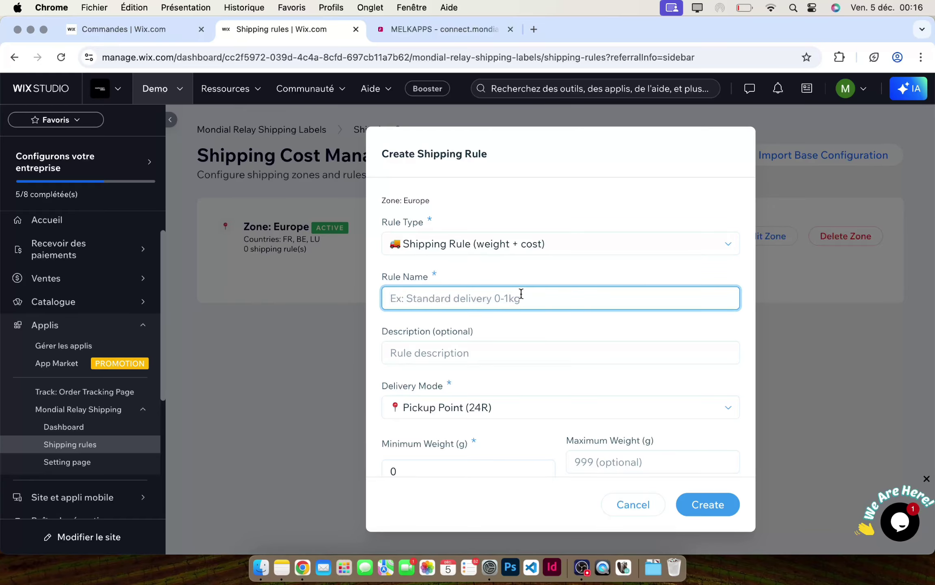
text(Test)
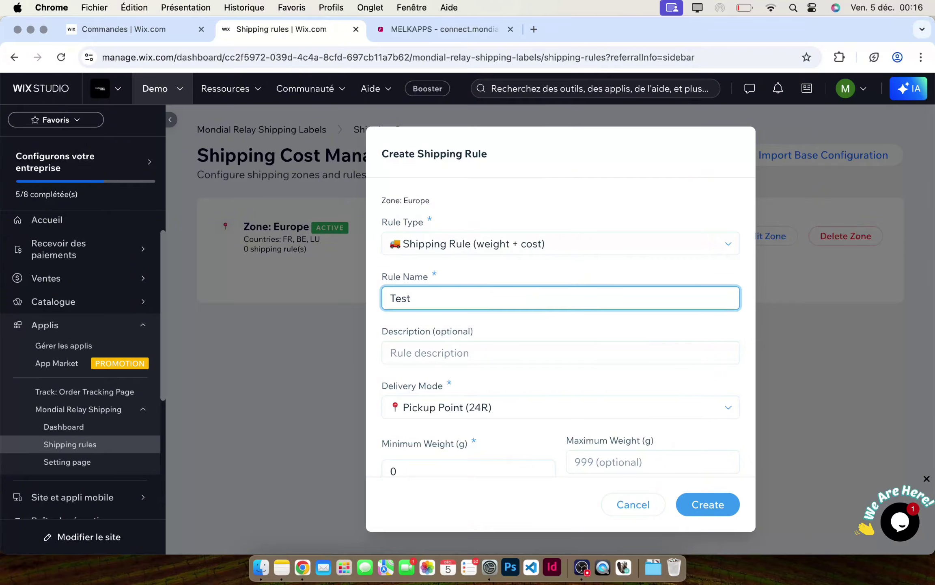
text( 0-1kg)
scroll(526, 351, down, 2)
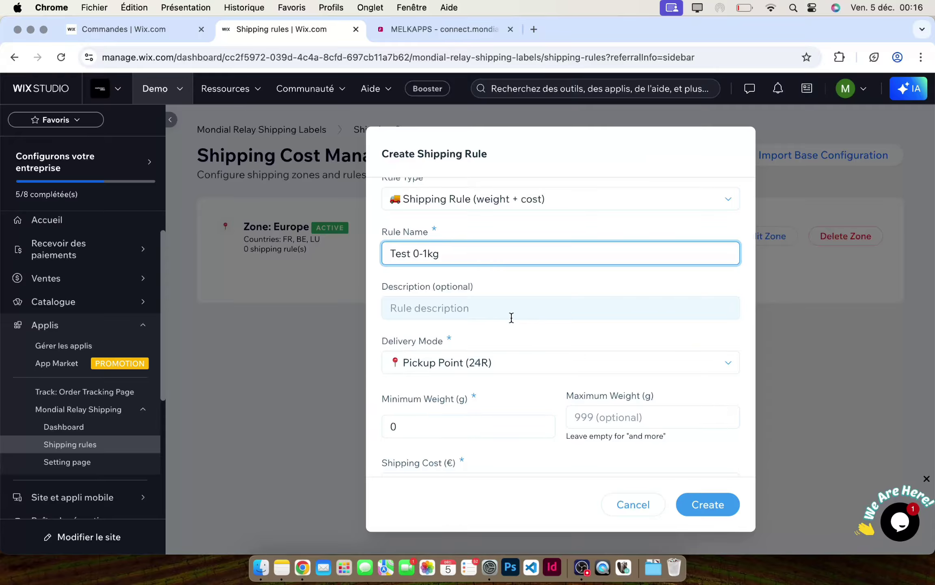
scroll(511, 317, down, 2)
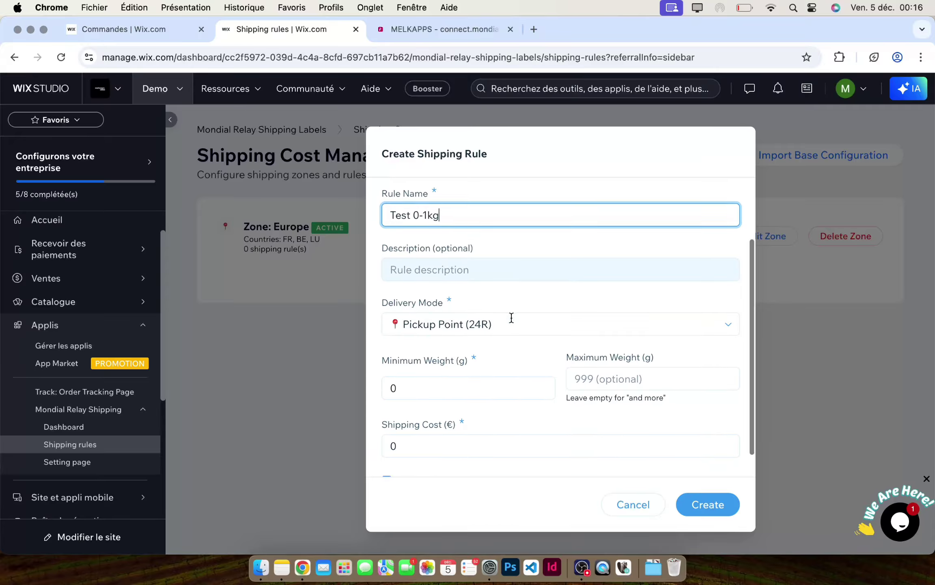
click(454, 329)
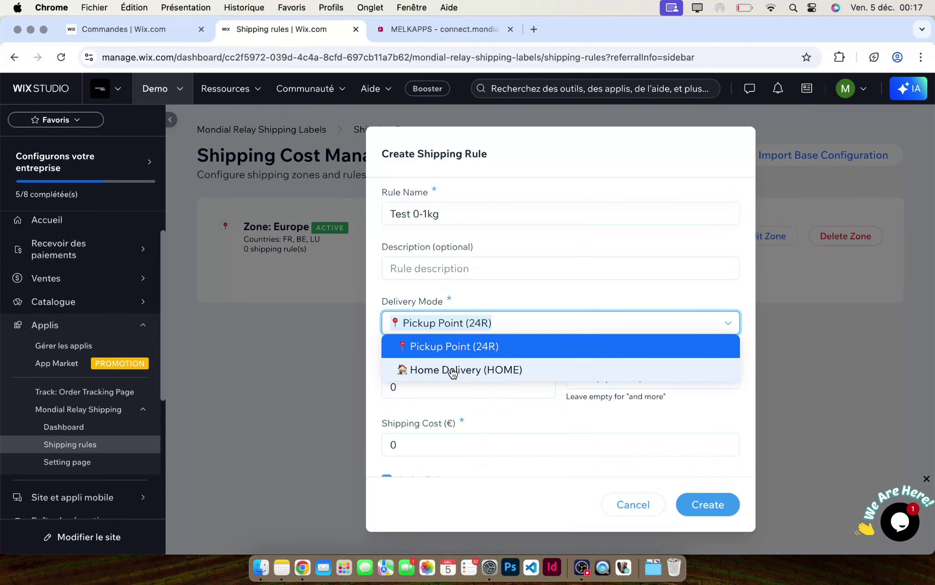
click(474, 348)
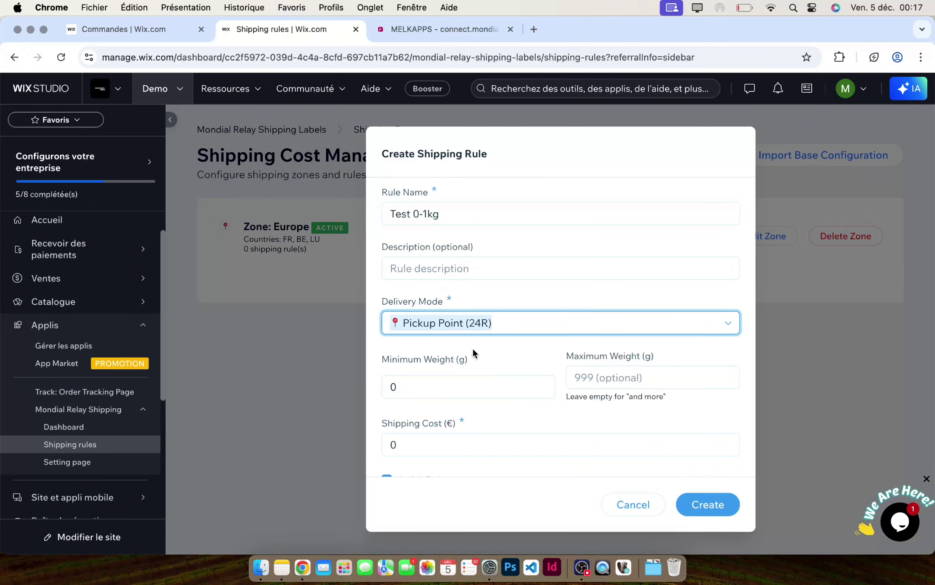
- Set maximum weight 1000 g and shipping cost 4, then create the rule
scroll(487, 350, down, 1)
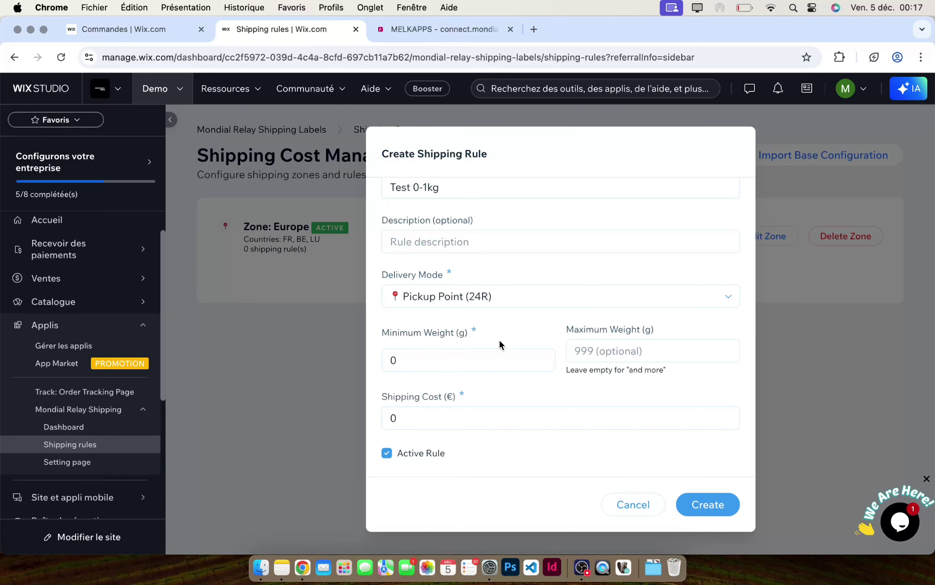
click(482, 356)
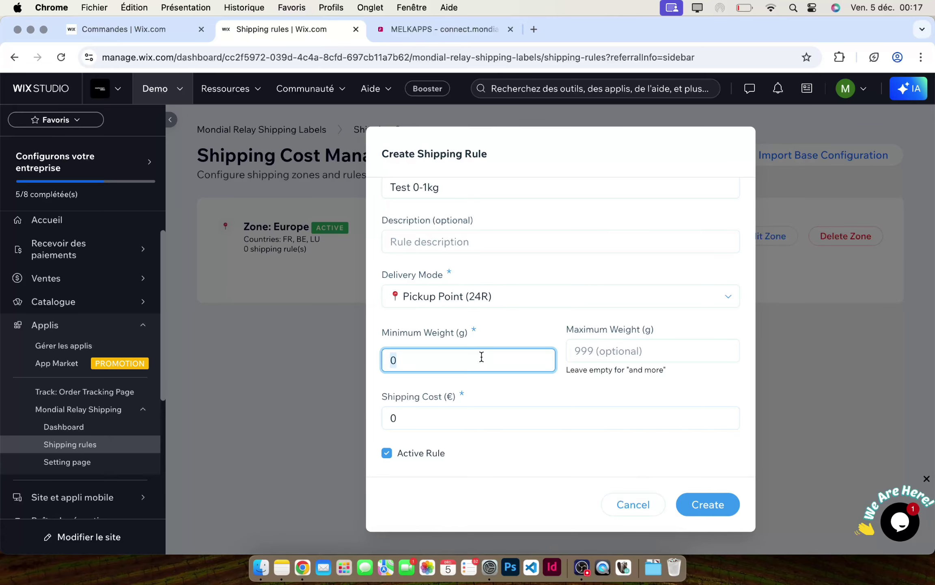
click(596, 350)
text(1000)
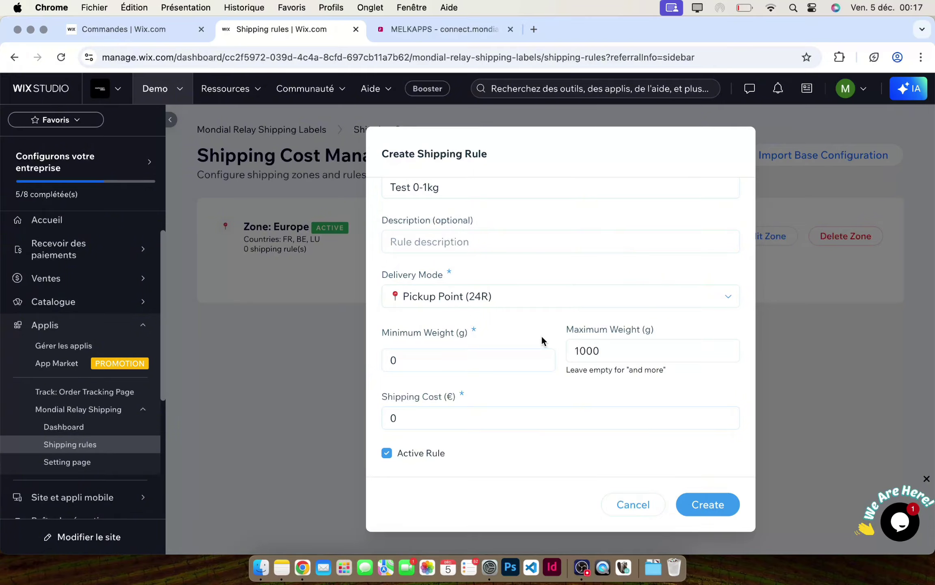
click(463, 414)
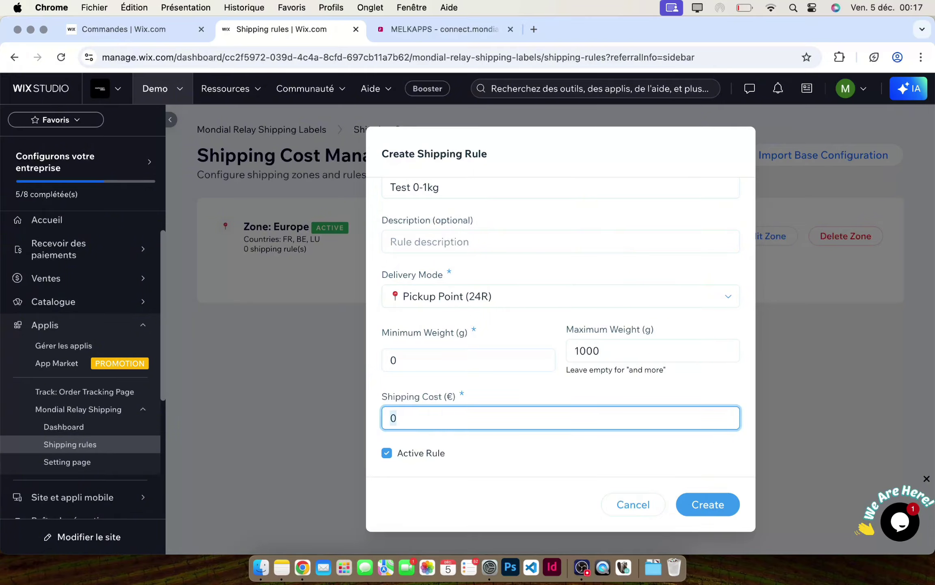
text(4)
click(545, 383)
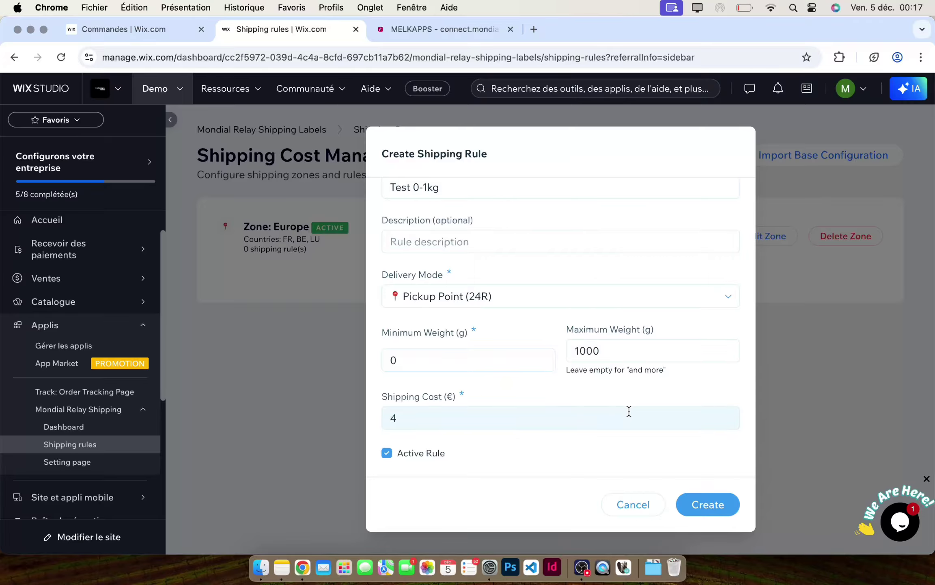
click(698, 505)
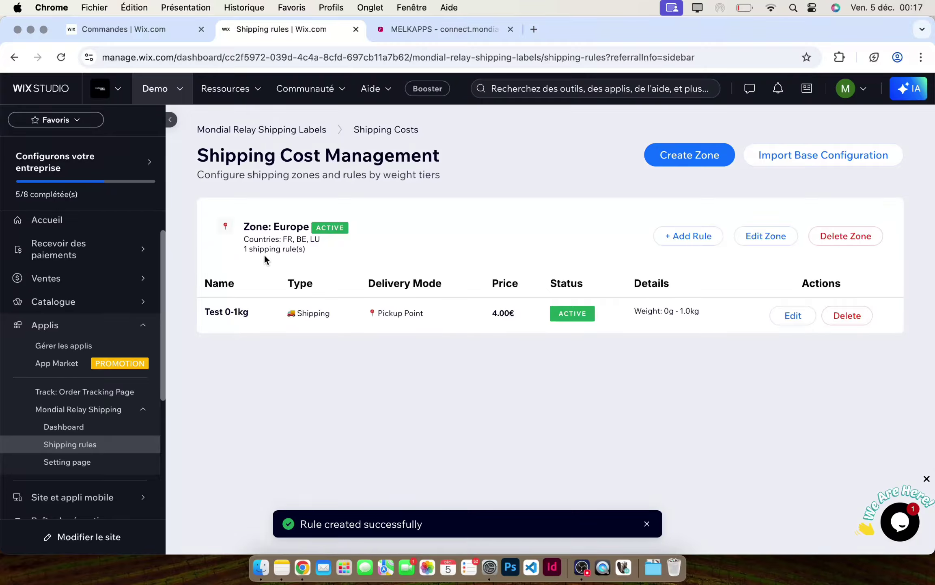
- Review the Europe zone's new shipping rule and its FR country entry in the table
drag(243, 249, 303, 256)
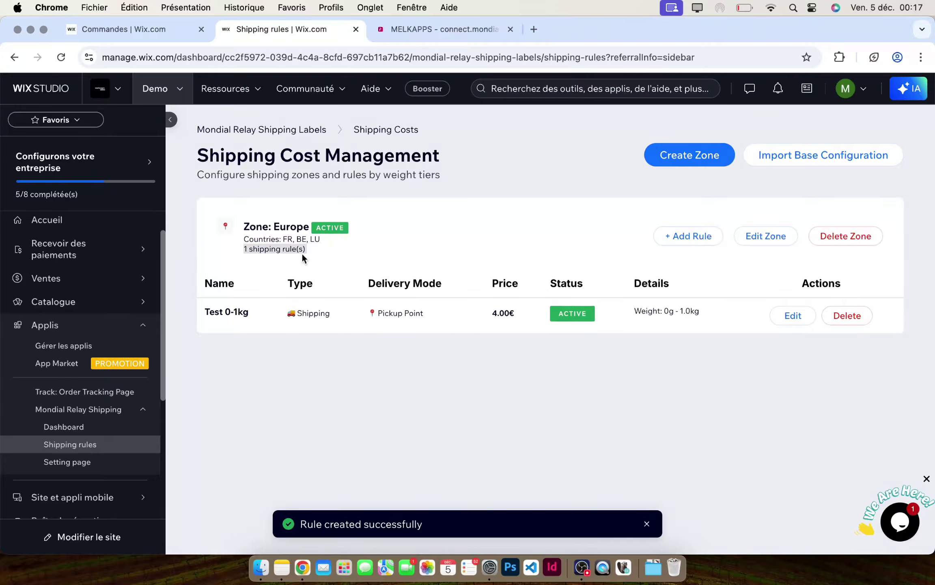
click(260, 249)
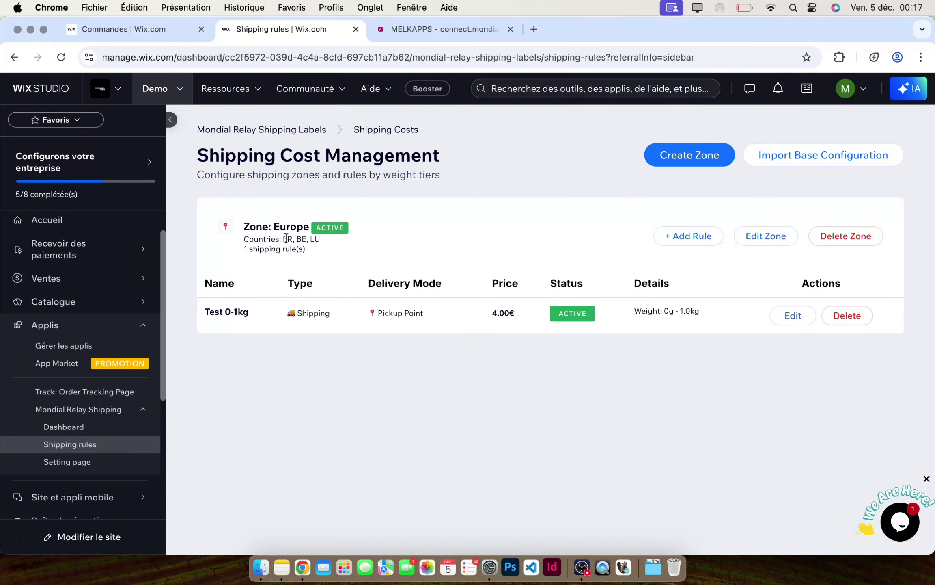
double_click(286, 238)
click(665, 340)
- Create a Europe free-shipping rule 'Test free delivery 100' with a 100 € order threshold
click(697, 244)
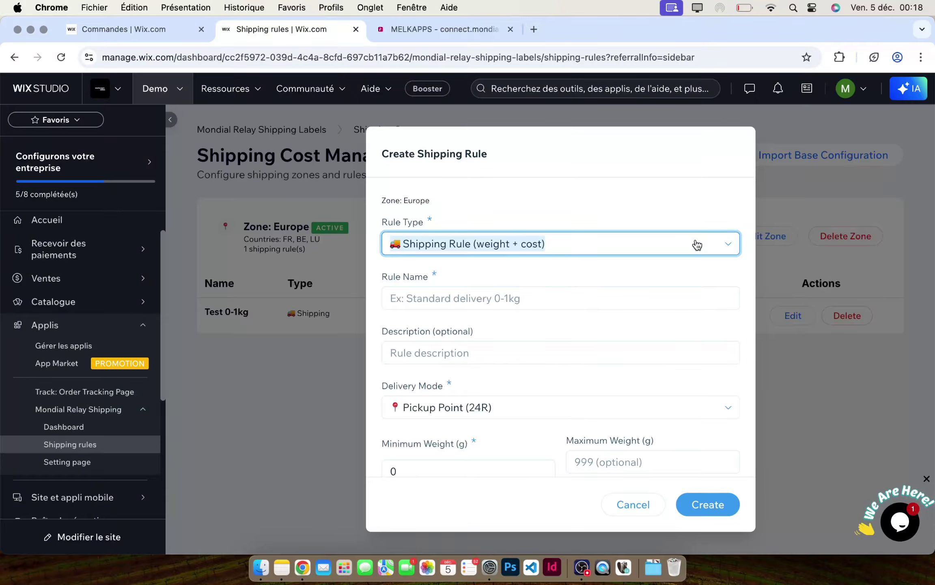
click(697, 244)
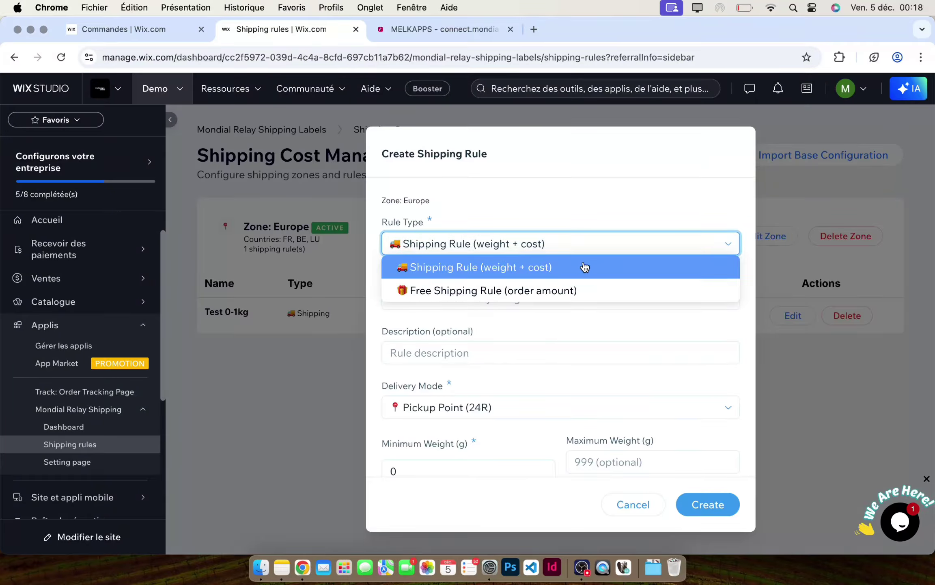
click(539, 290)
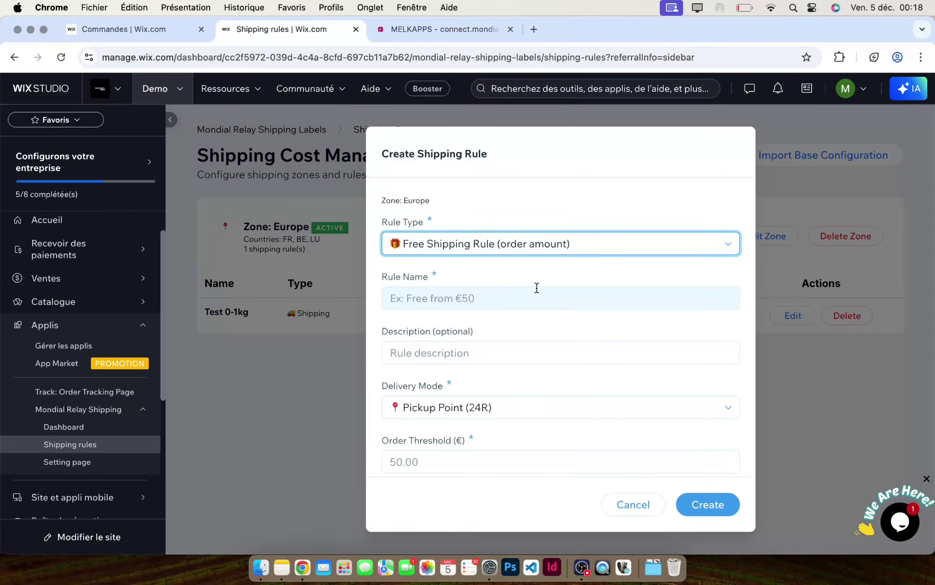
click(479, 299)
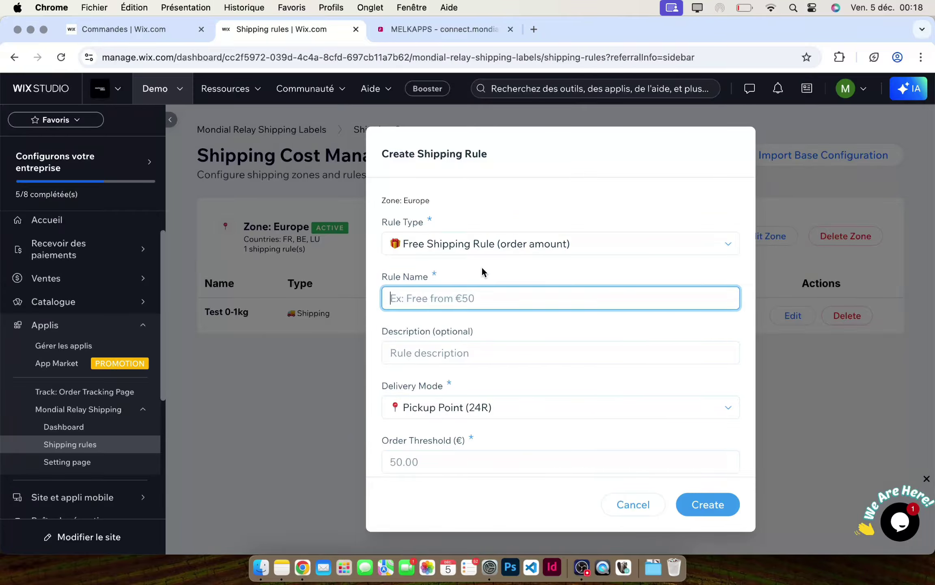
text(Test fr)
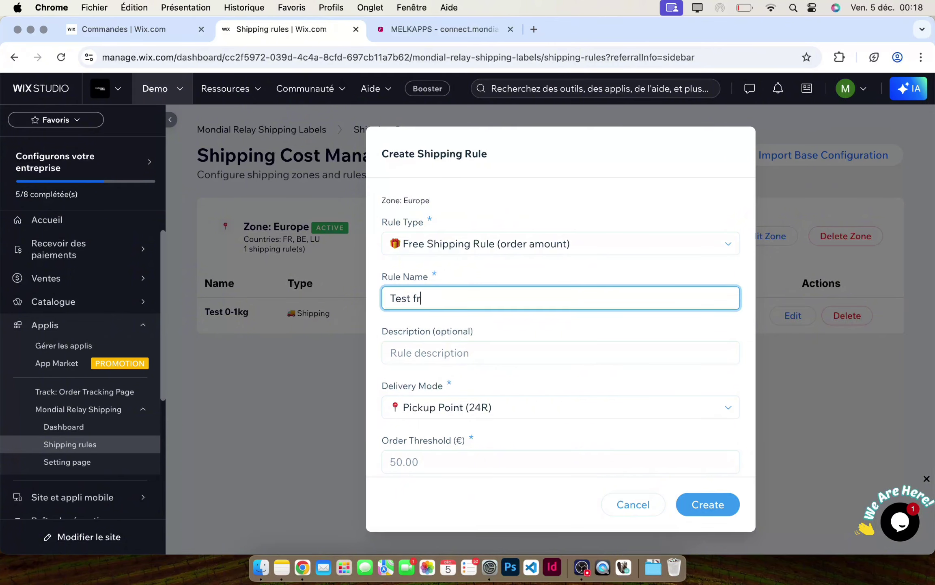
text(ee delivery 100)
click(455, 352)
scroll(456, 330, down, 3)
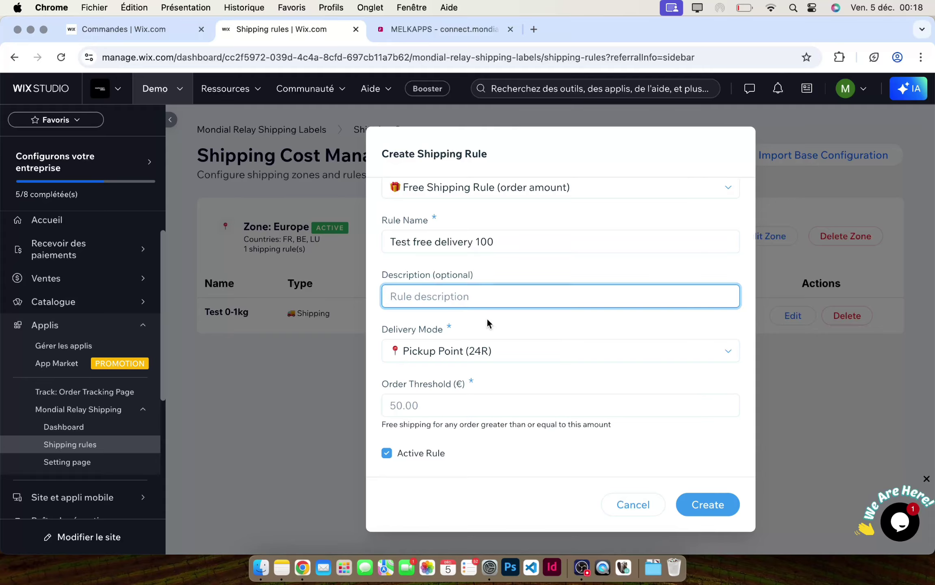
click(428, 400)
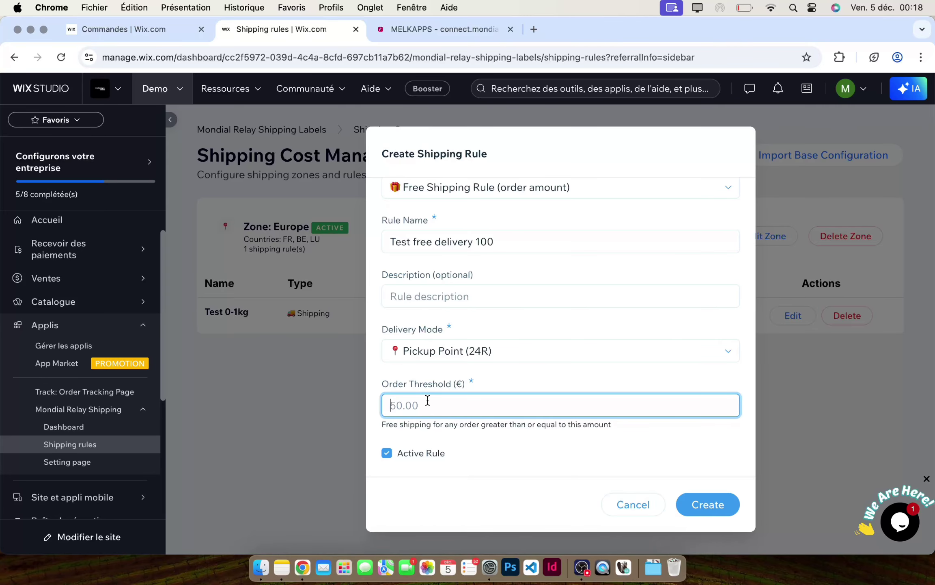
text(100)
click(702, 510)
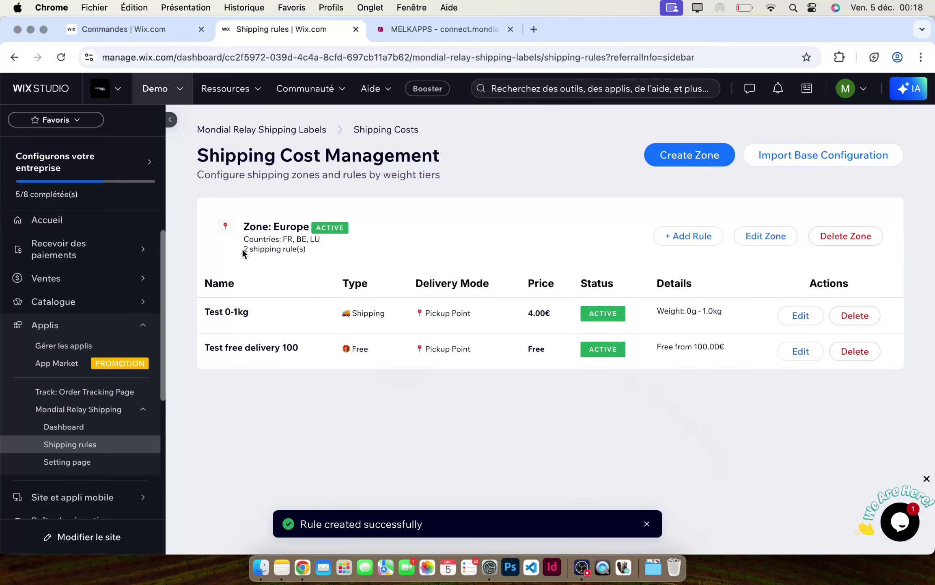
drag(243, 248, 340, 260)
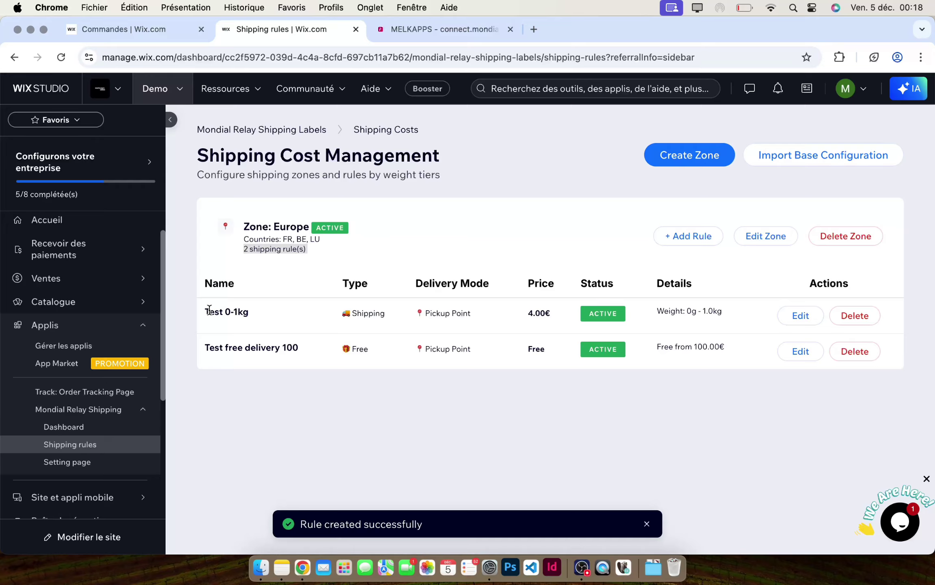
drag(204, 312, 389, 319)
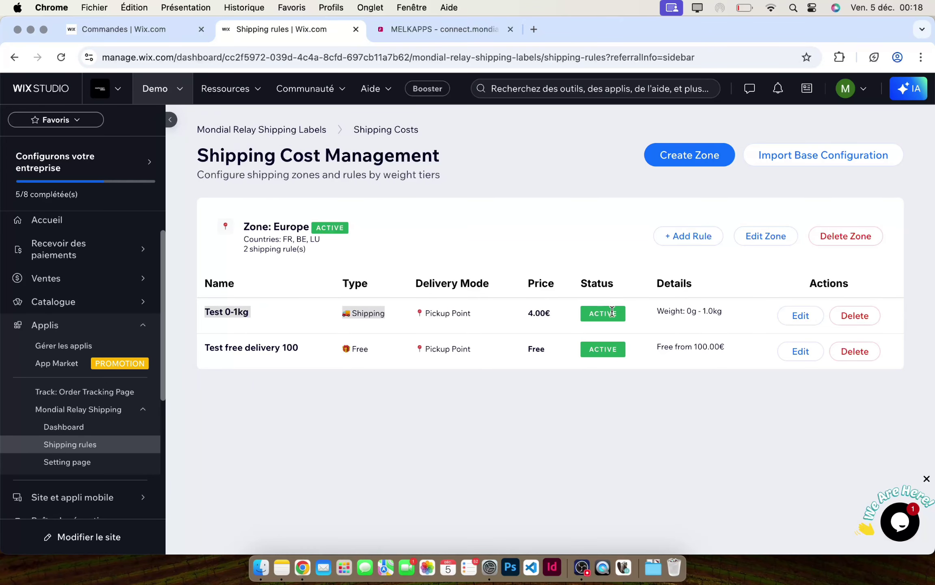
drag(657, 311, 713, 311)
click(656, 349)
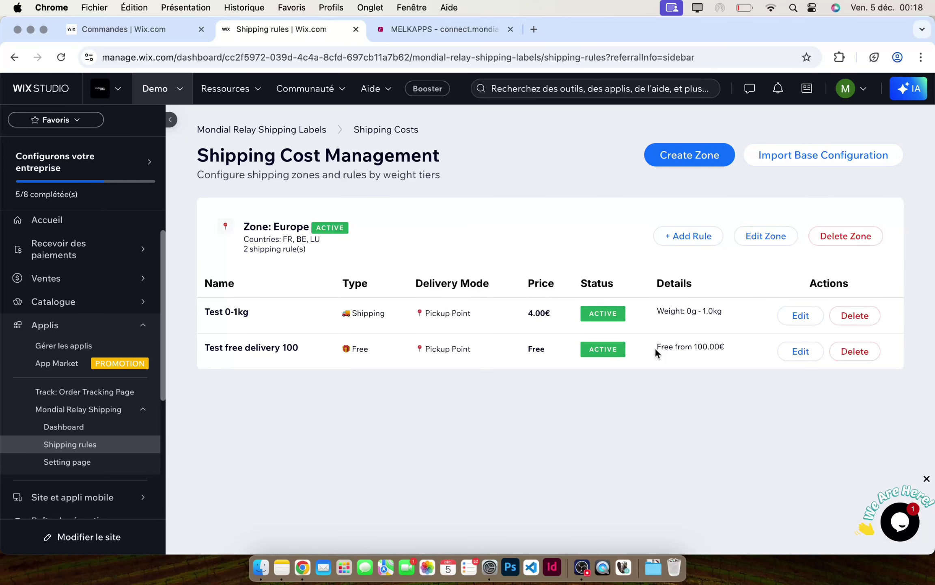
click(731, 354)
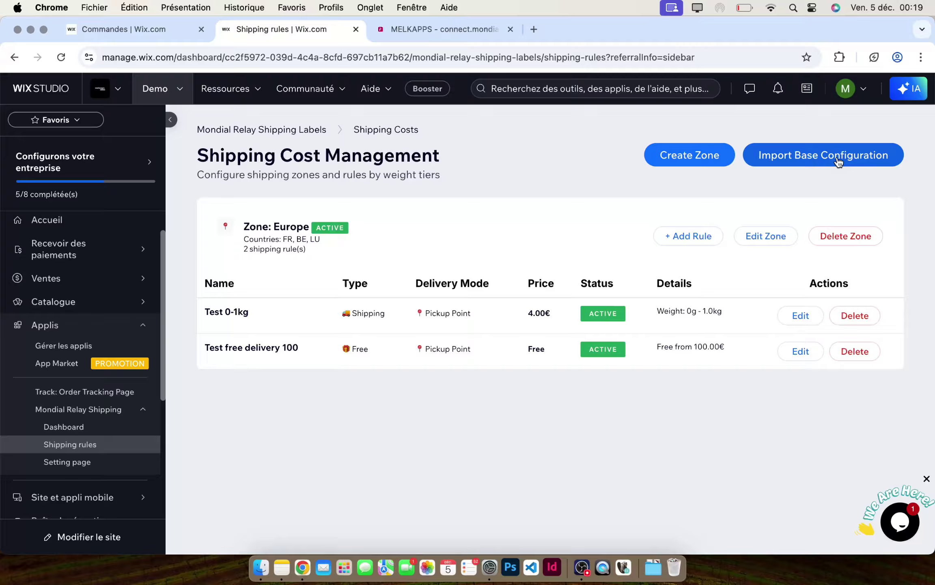
- Import the Mondial Relay base configuration, accepting the warning that existing rules are deleted
click(838, 161)
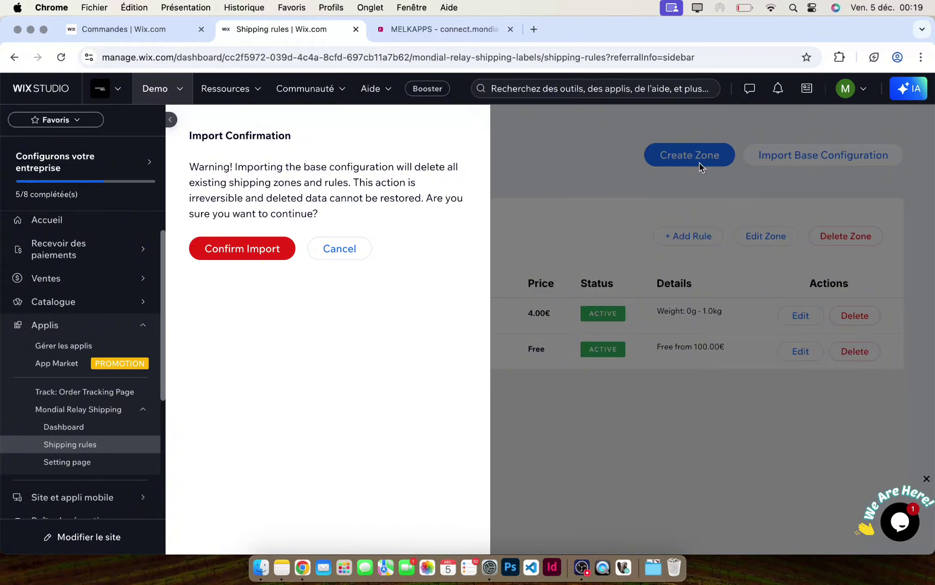
drag(328, 214, 188, 171)
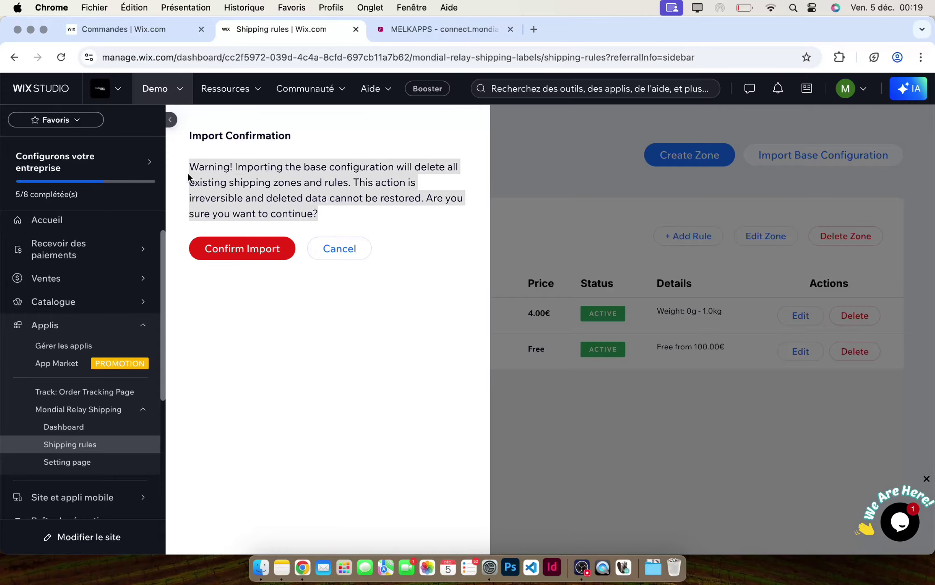
click(328, 207)
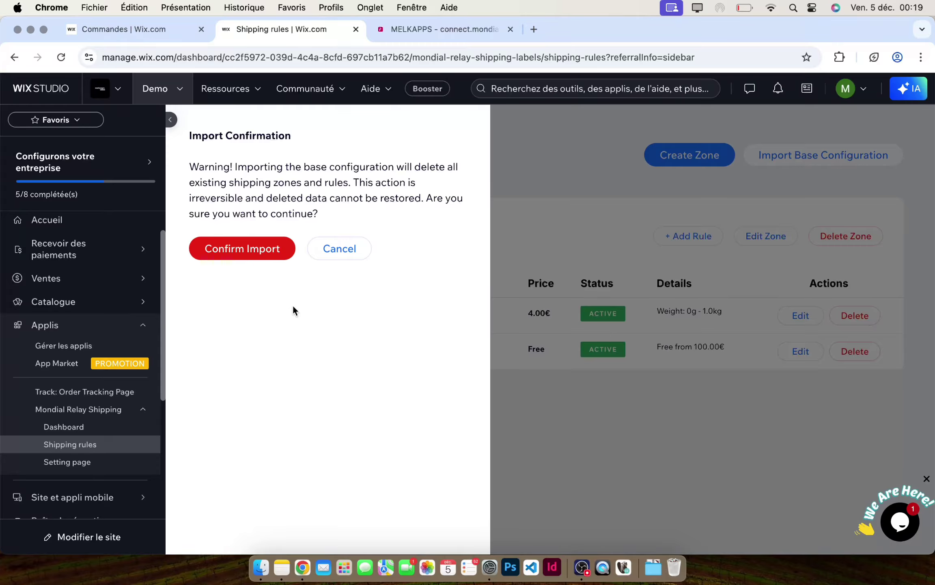
click(247, 253)
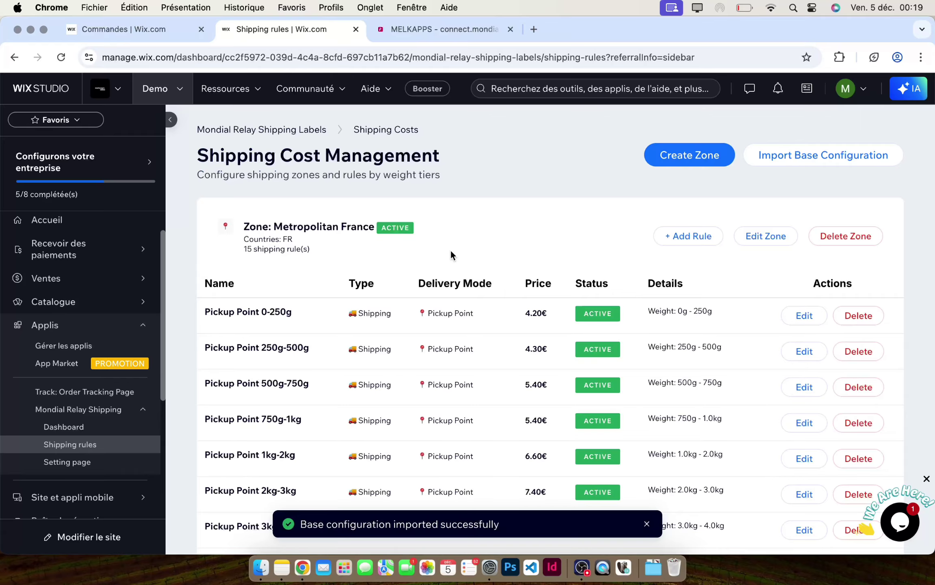
scroll(502, 238, down, 3)
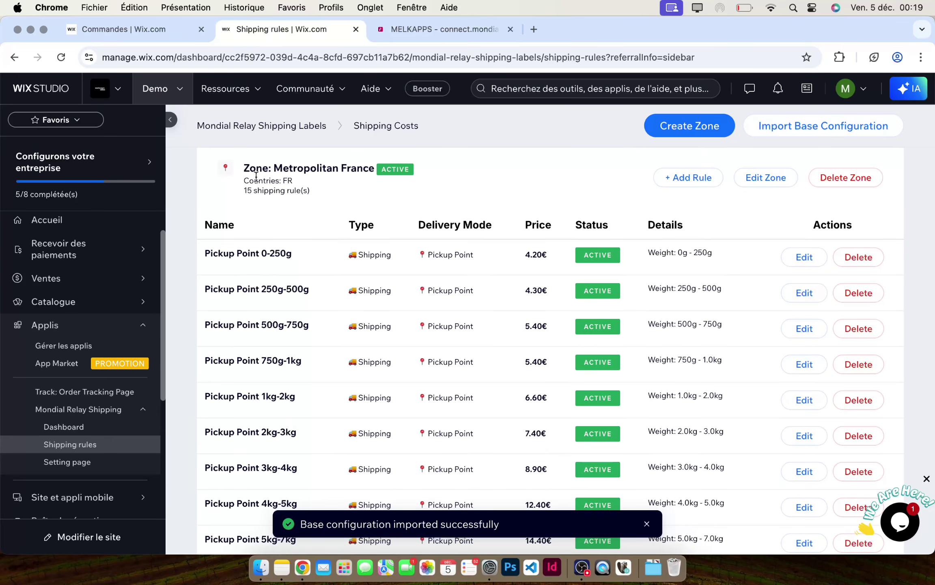
drag(241, 168, 298, 178)
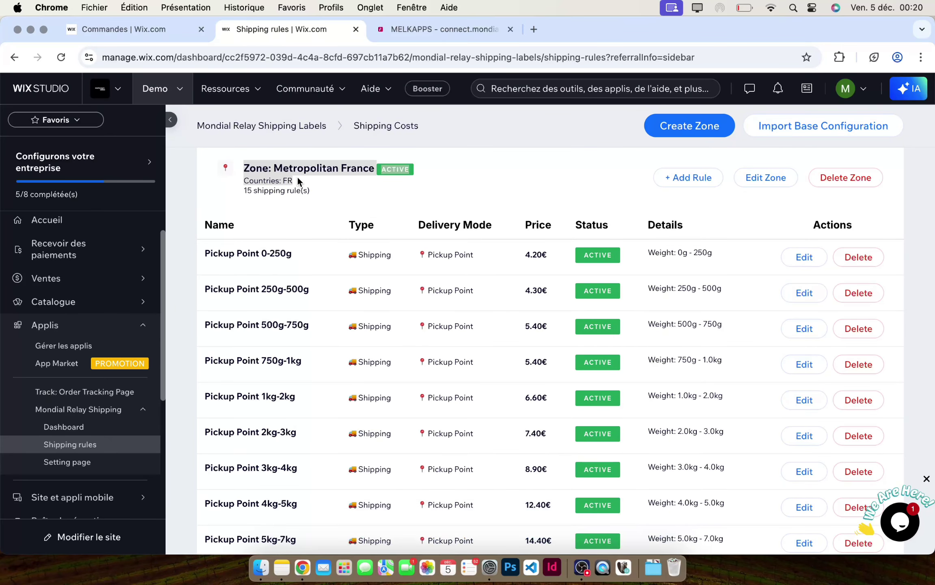
scroll(298, 176, down, 1)
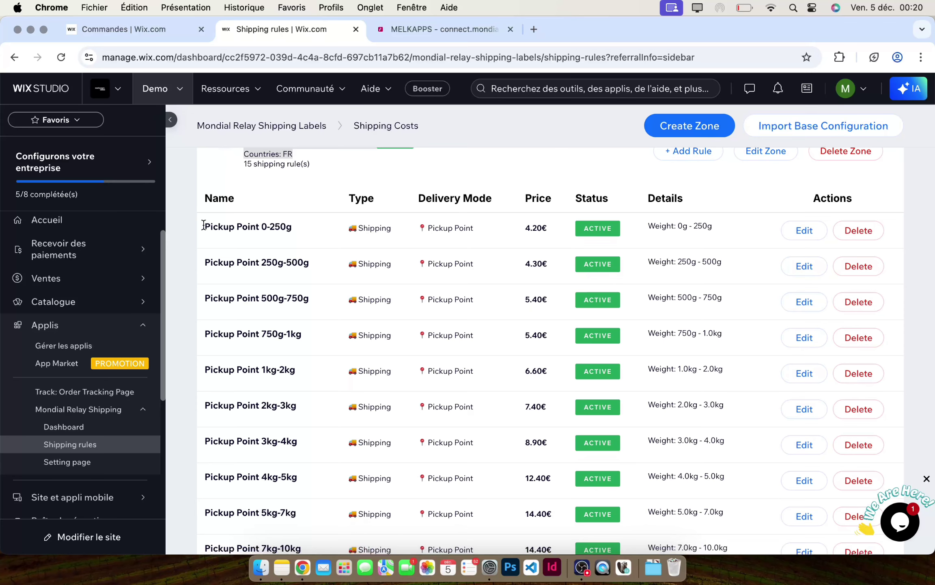
drag(203, 223, 396, 327)
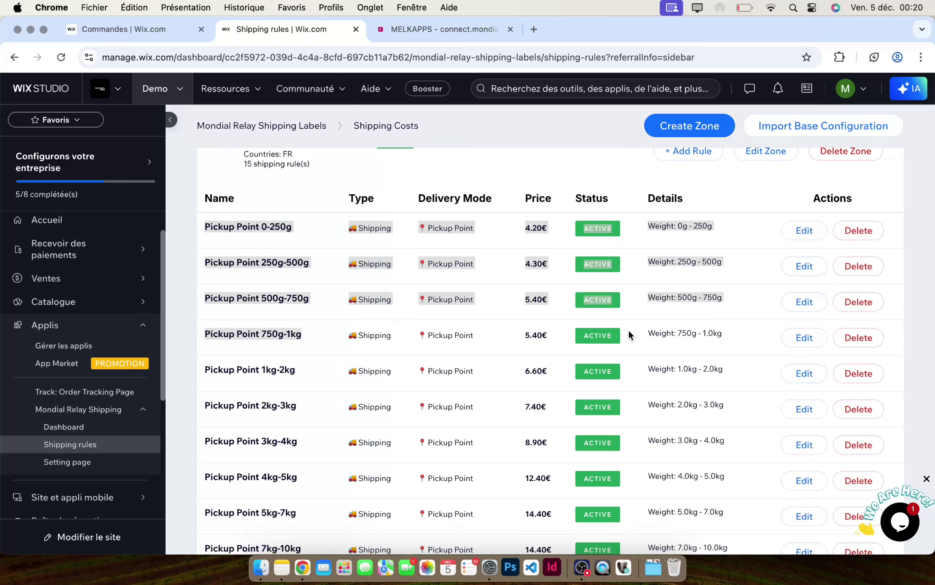
click(667, 266)
drag(649, 225, 747, 410)
click(746, 412)
scroll(746, 412, down, 3)
scroll(746, 412, down, 5)
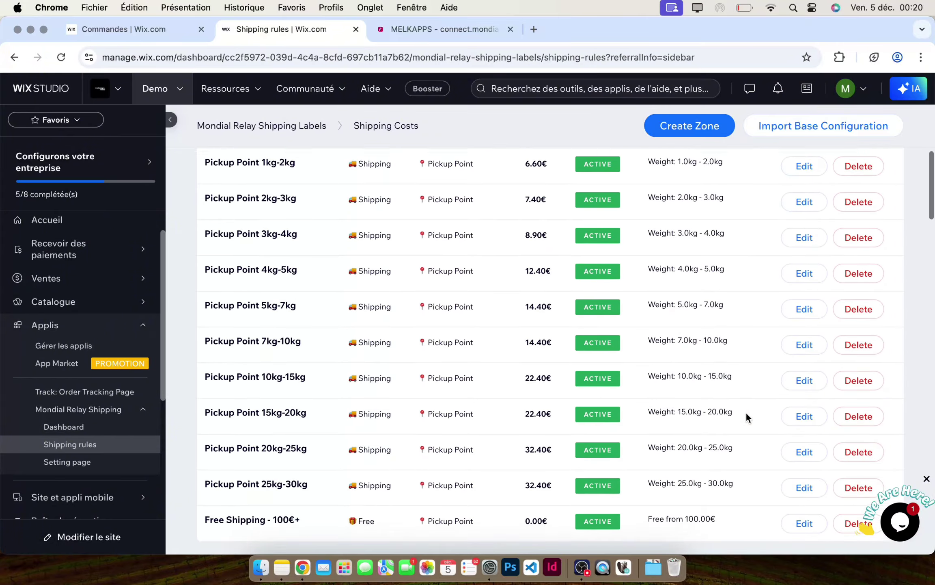
drag(721, 433, 650, 436)
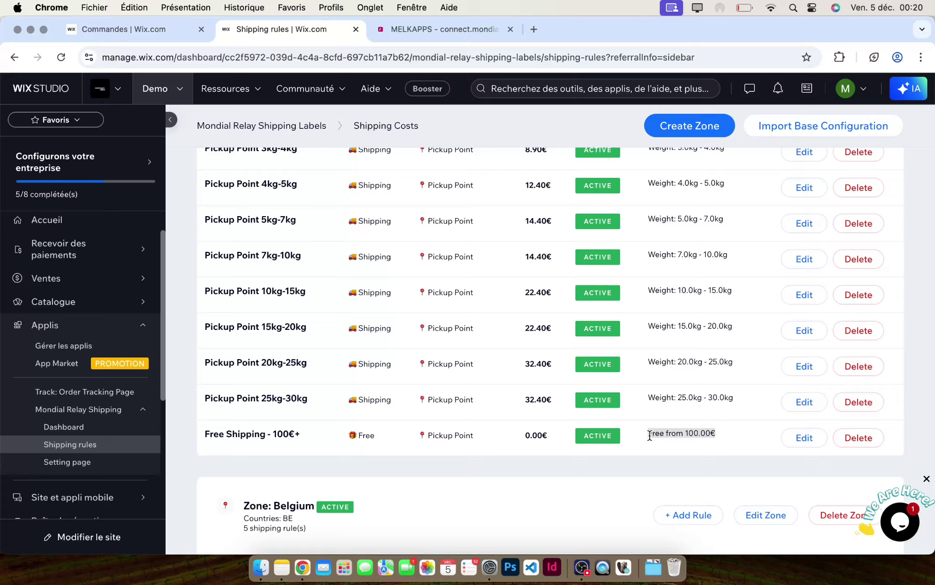
click(709, 430)
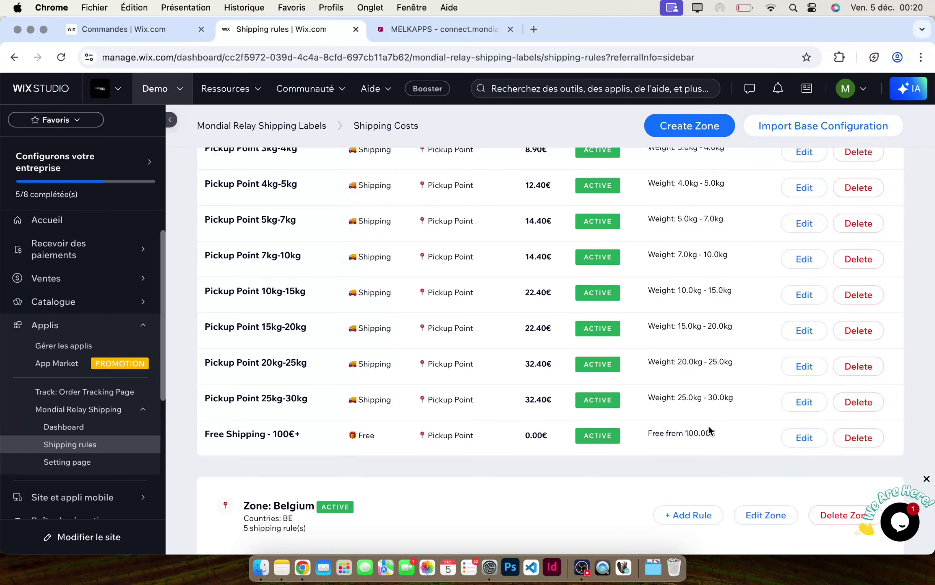
scroll(488, 370, down, 7)
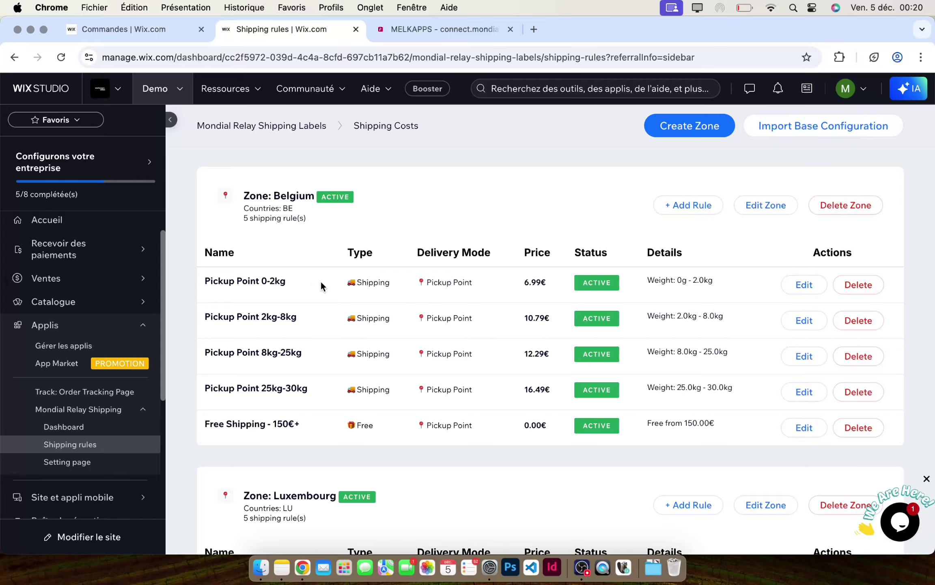
scroll(392, 281, down, 15)
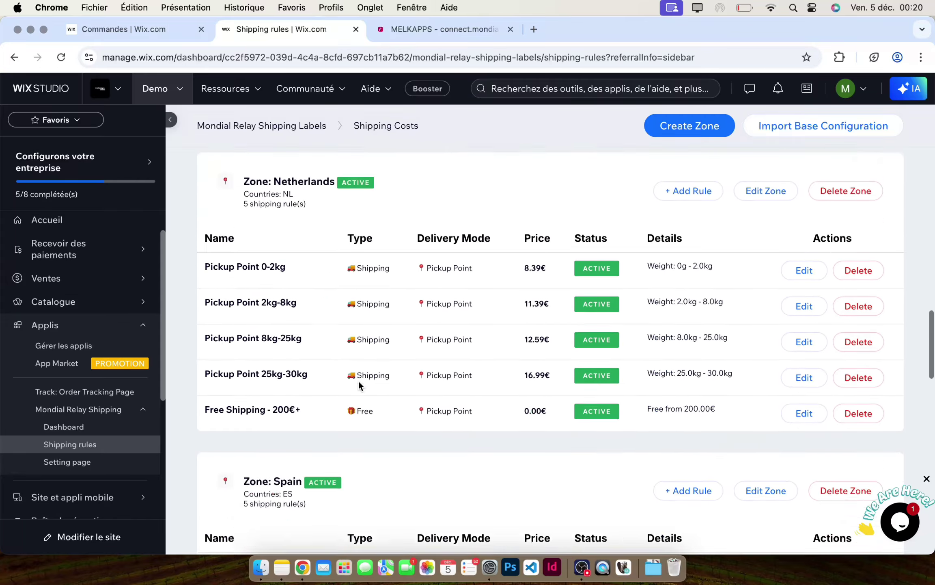
scroll(327, 203, down, 8)
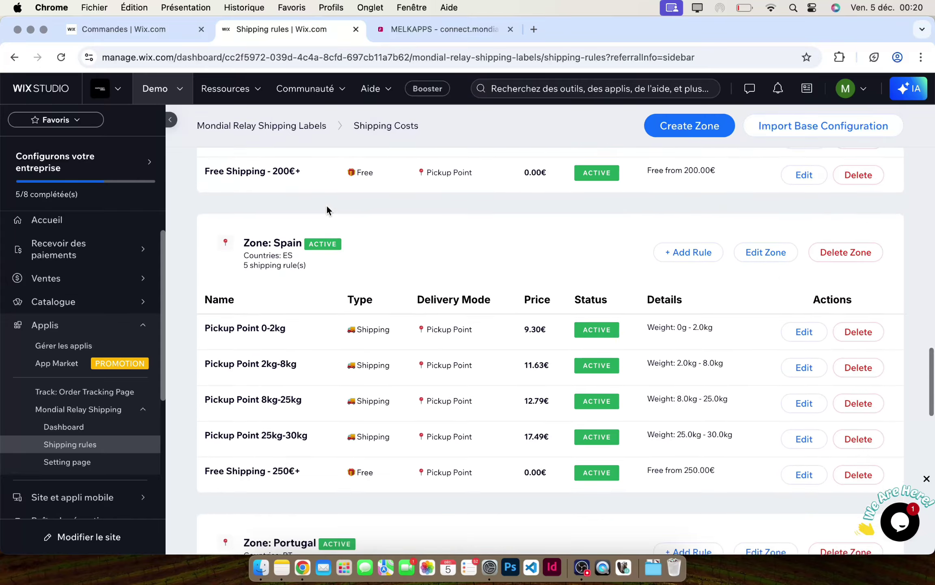
scroll(327, 207, down, 17)
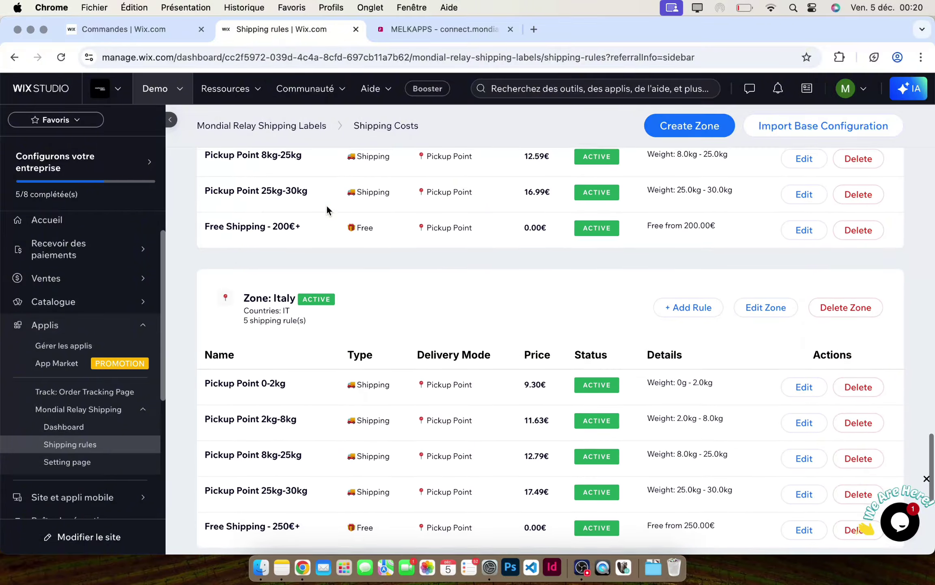
scroll(327, 204, down, 1)
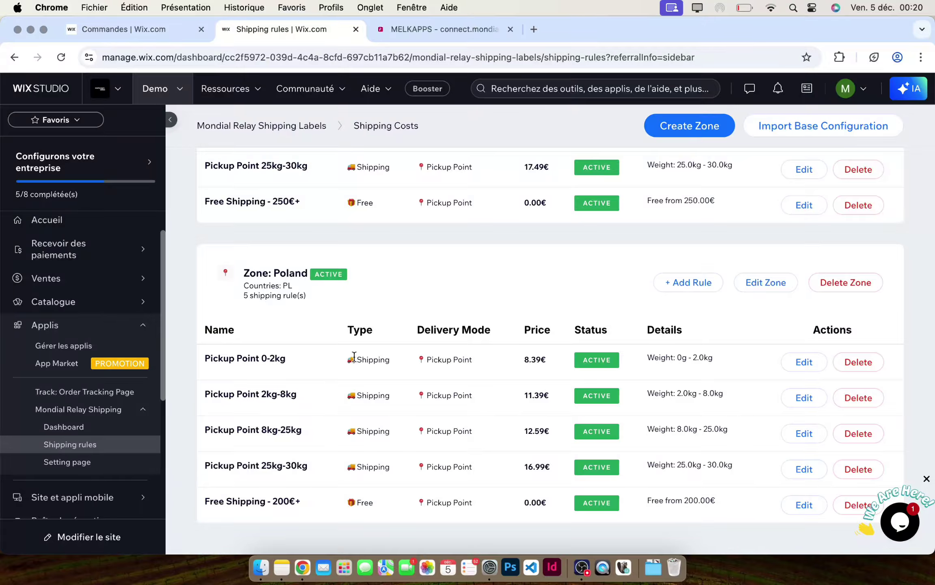
scroll(499, 405, up, 20)
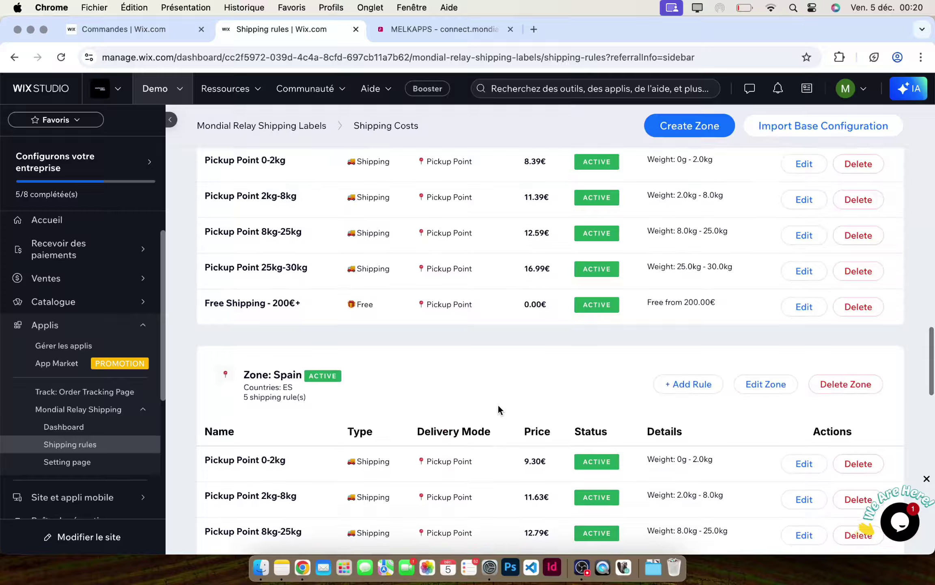
scroll(499, 405, up, 5)
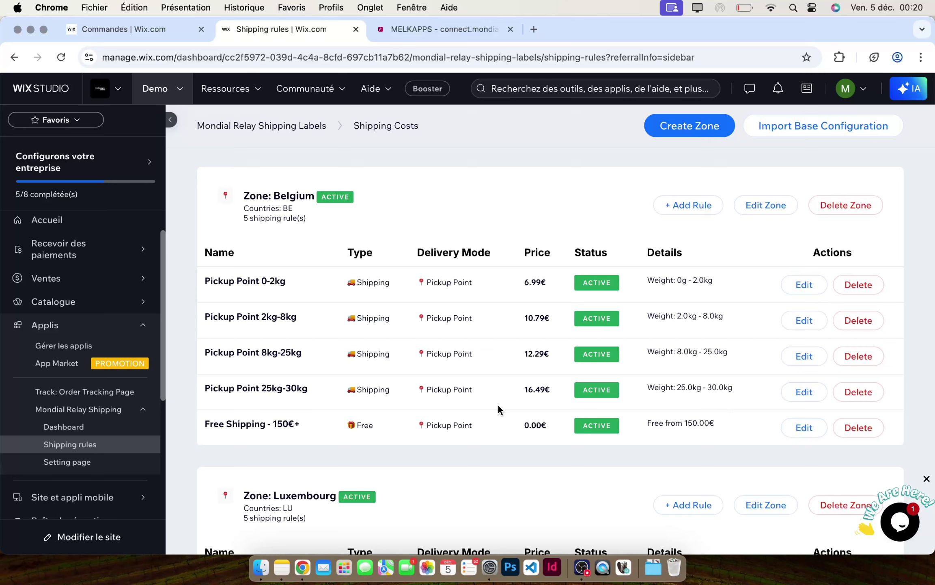
click(803, 293)
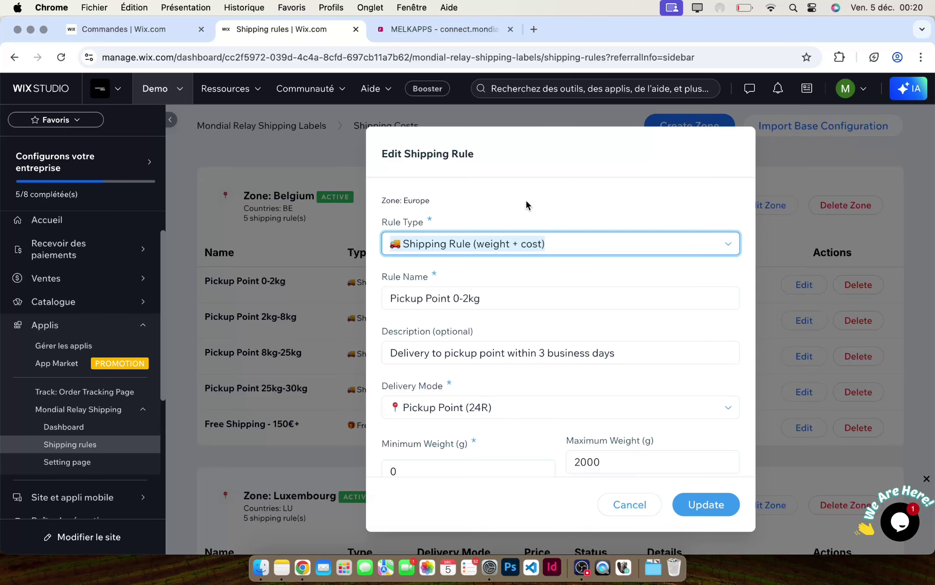
scroll(461, 331, down, 3)
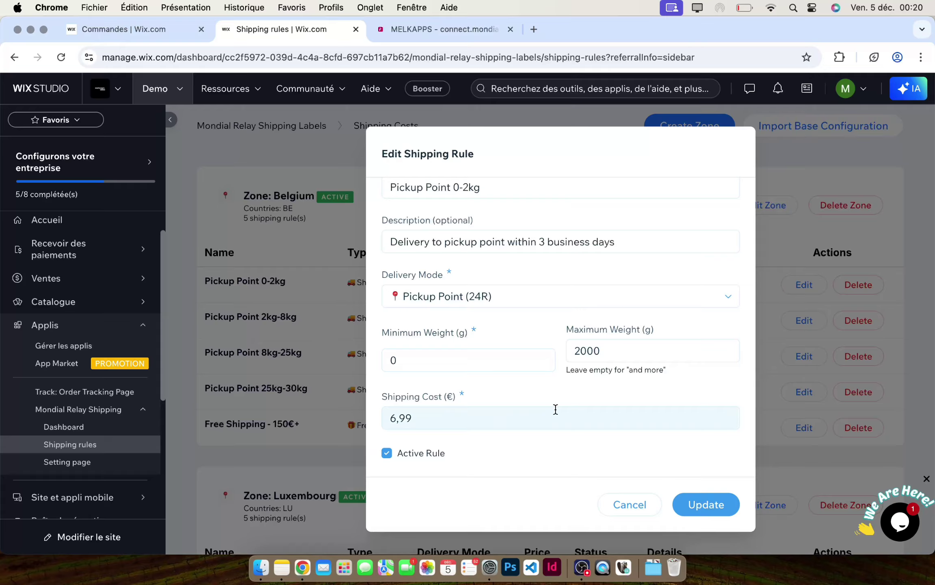
click(625, 507)
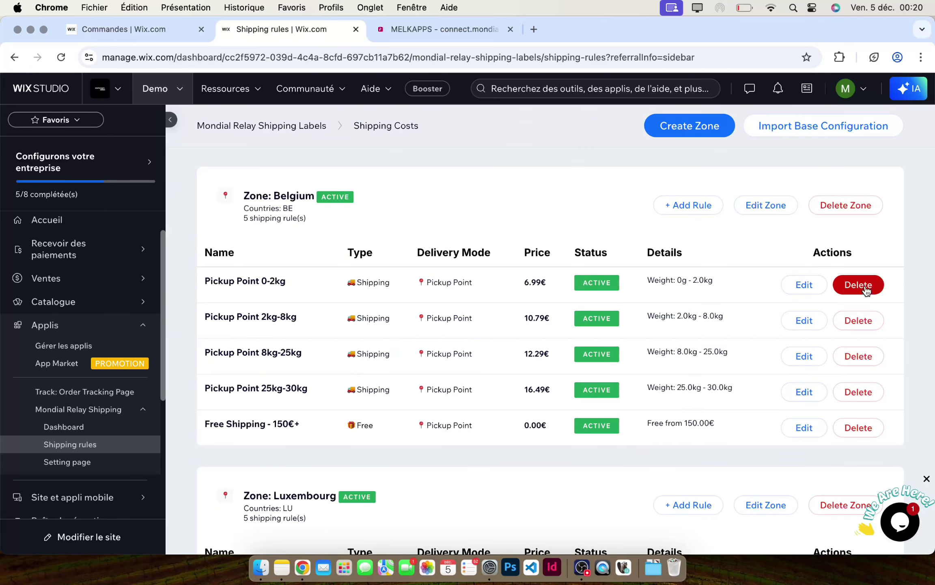
click(858, 216)
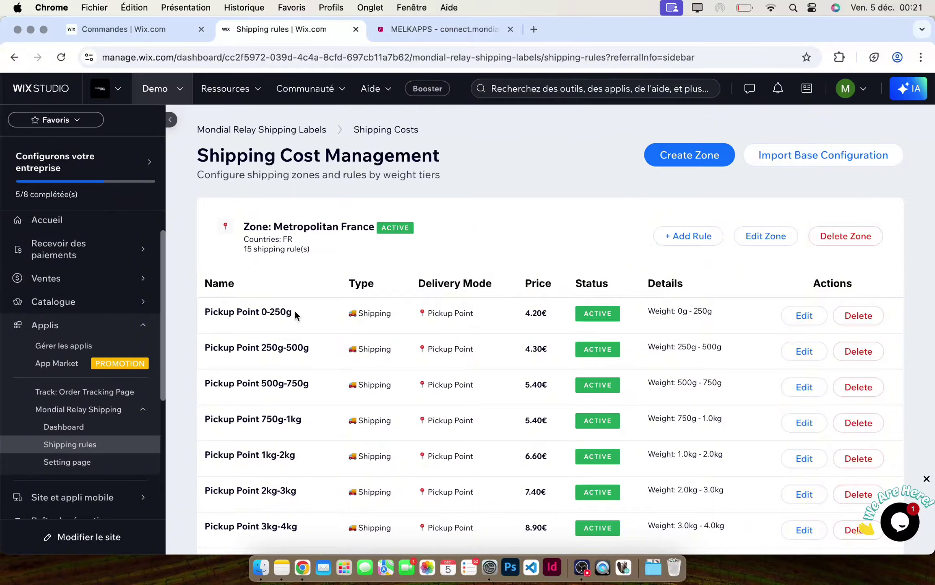
scroll(86, 280, down, 5)
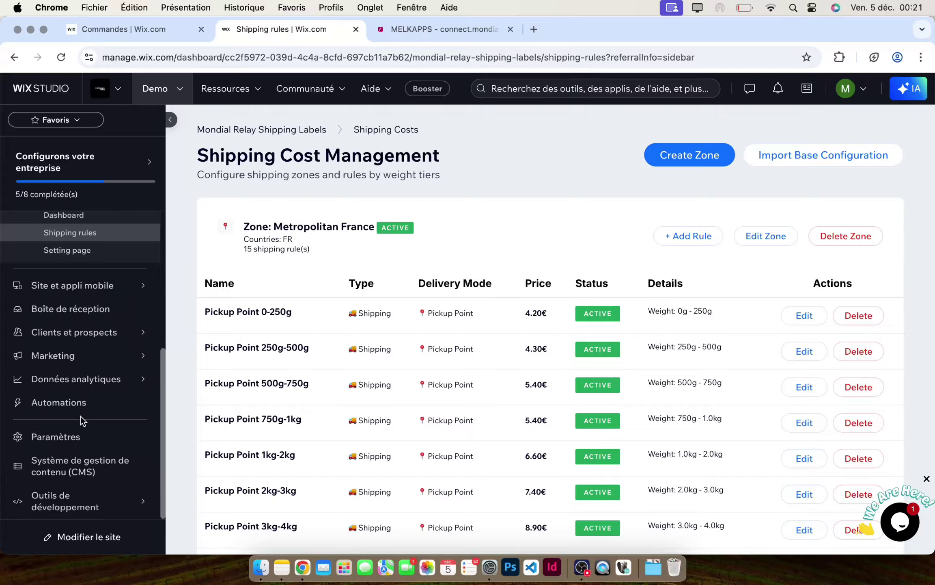
- Go to Paramètres and open the Expédition, livraison et traitement settings
click(78, 440)
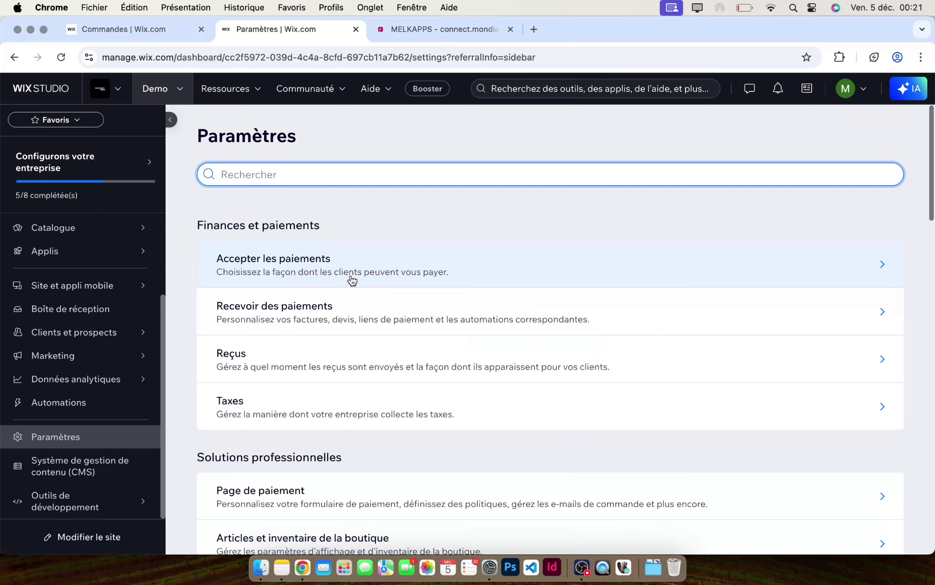
scroll(352, 280, down, 6)
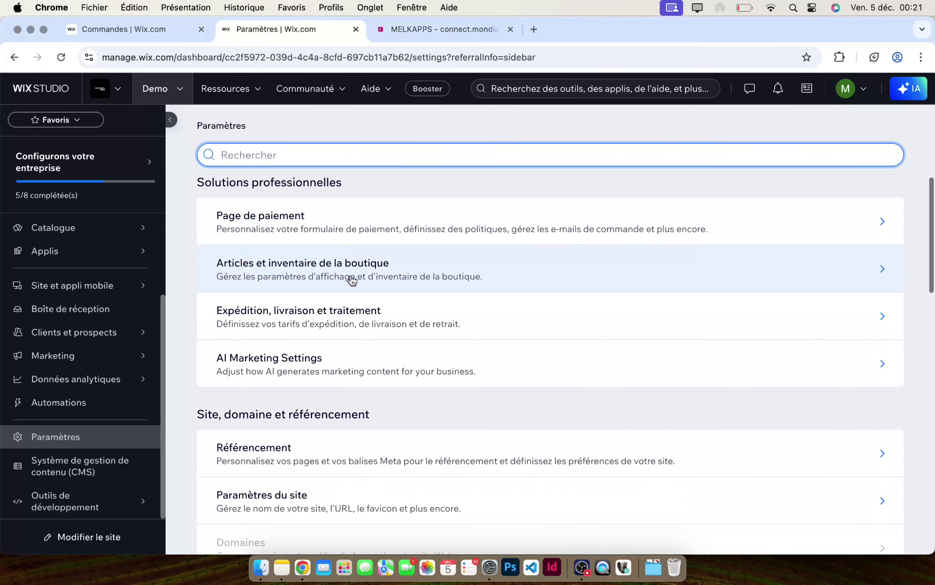
click(319, 316)
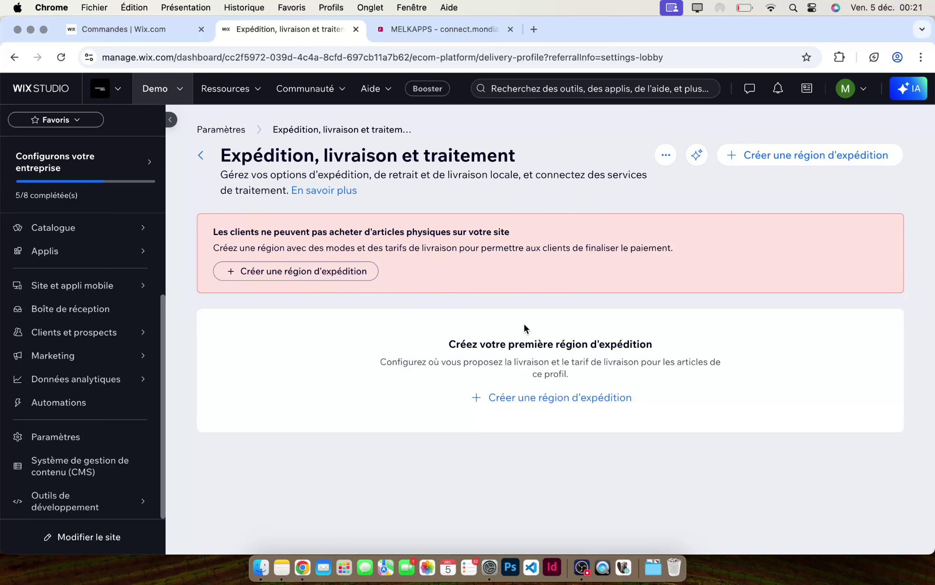
- Create a shipping region named Europe and add France as a destination
click(800, 160)
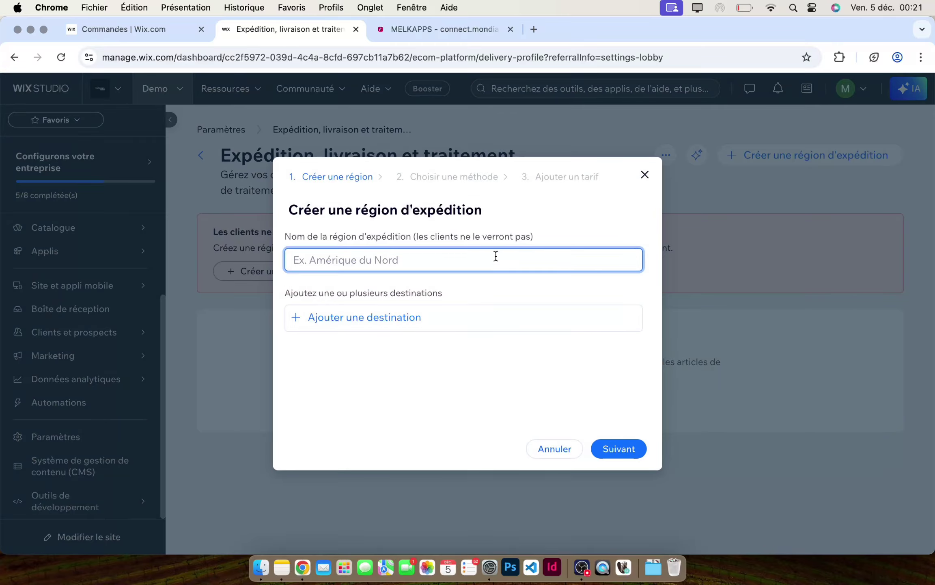
text(Europe)
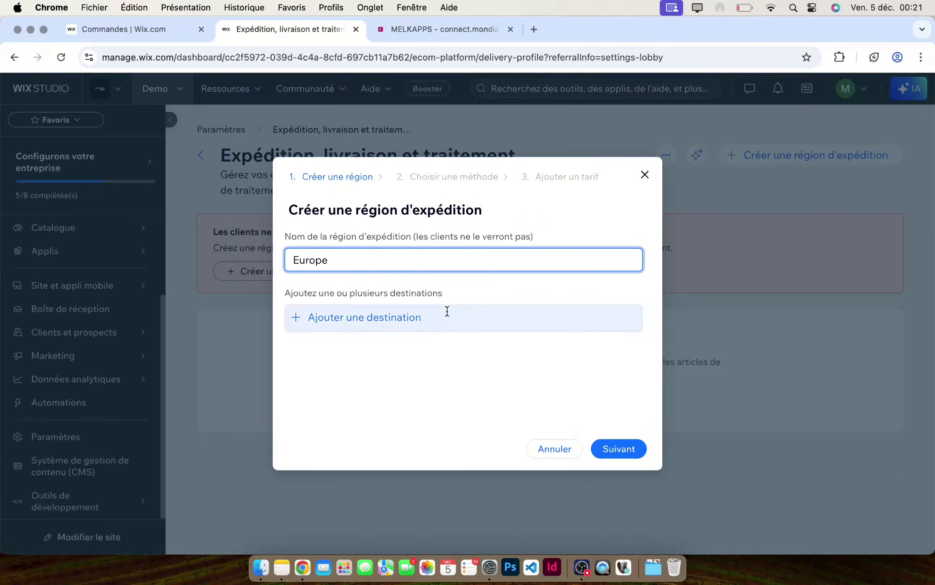
click(445, 313)
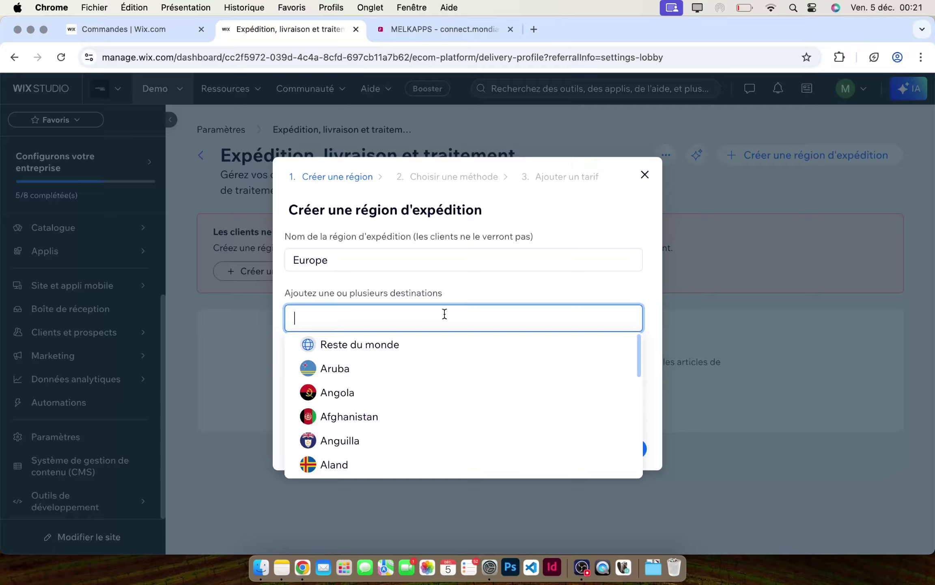
text(France)
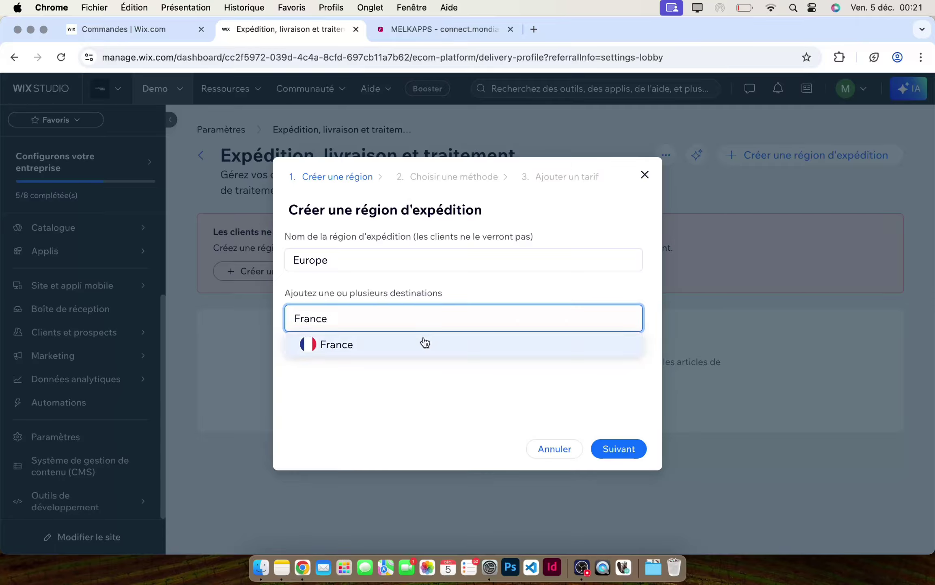
click(418, 344)
- Add Espagne and Pays-Bas as destinations and continue to the delivery method step
text(E)
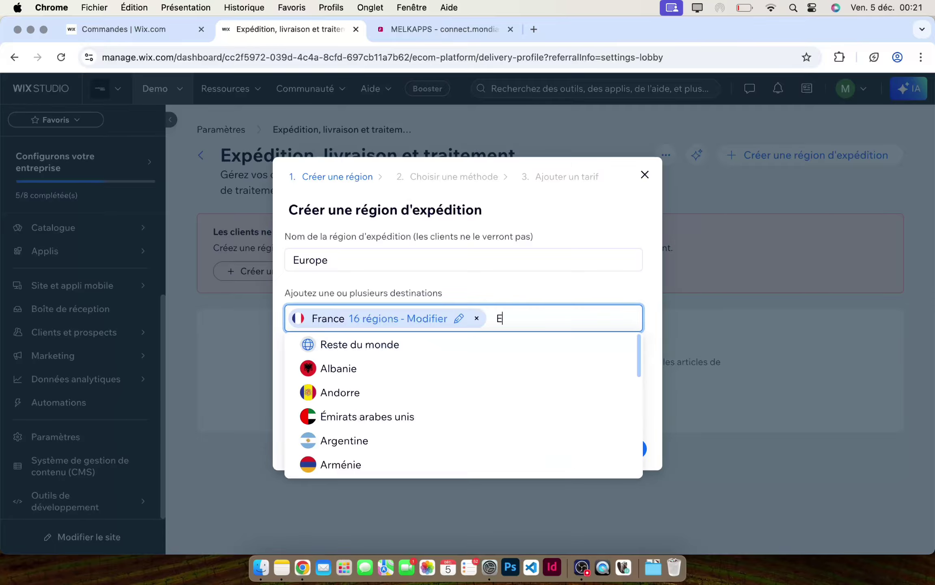
text(space)
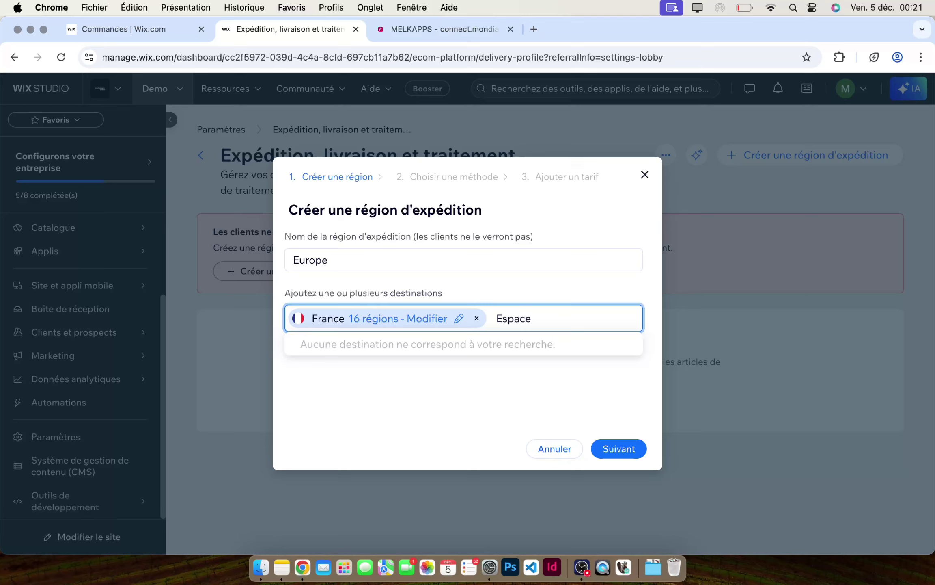
key(BackSpace)
key(BackSpace)
double_click(523, 321)
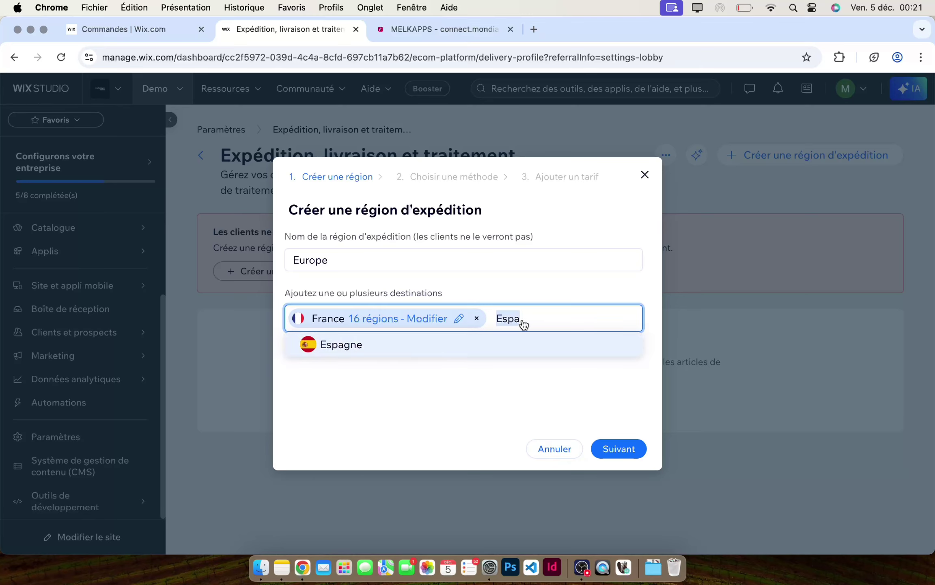
key(Return)
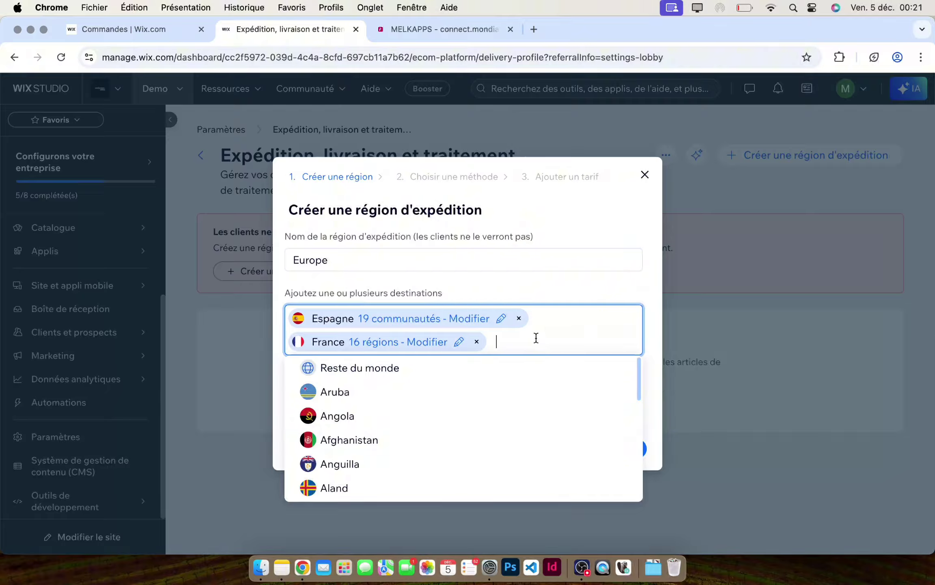
text(Pays)
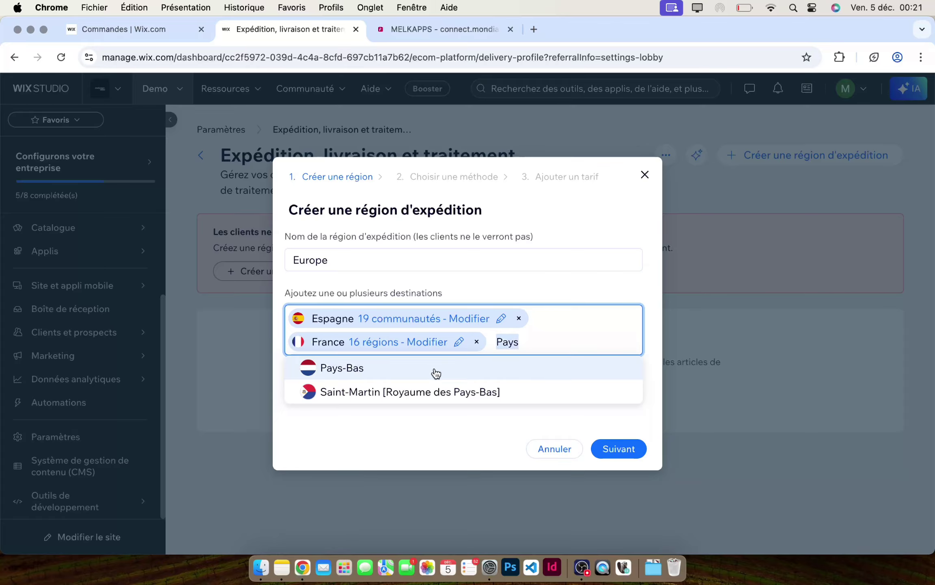
click(436, 369)
click(629, 282)
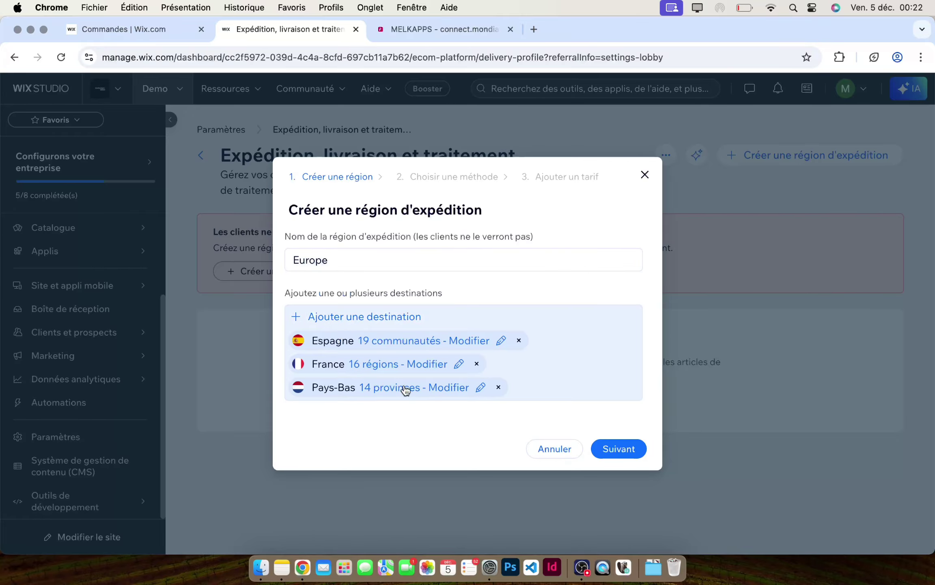
click(619, 449)
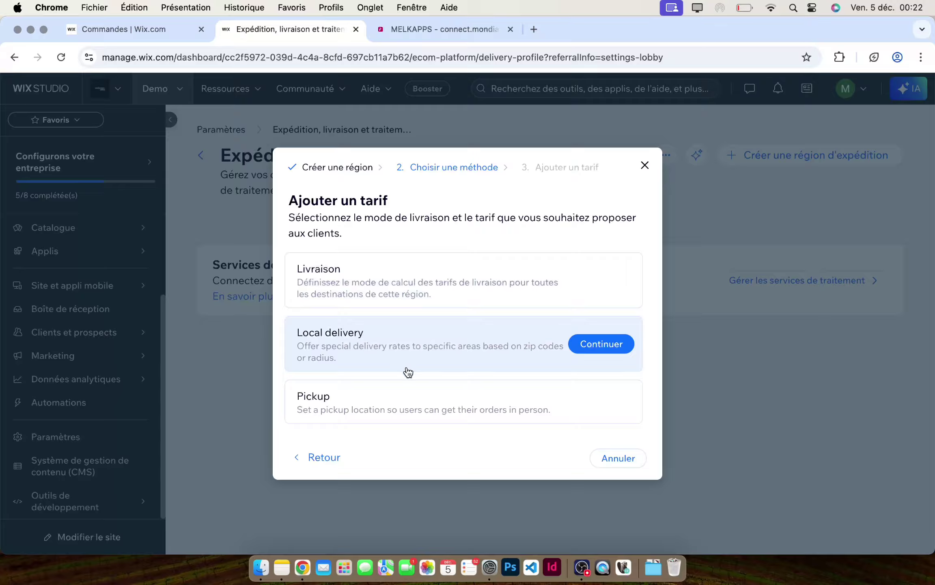
- Skip the rate dialog and switch on Mondial Relay Shipping Labels for the Europe region
click(618, 458)
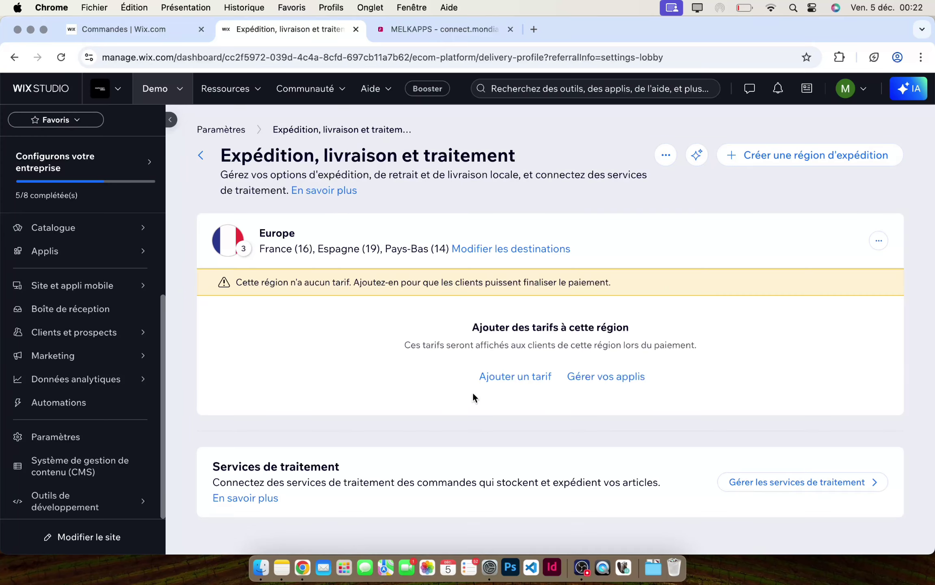
drag(256, 233, 449, 249)
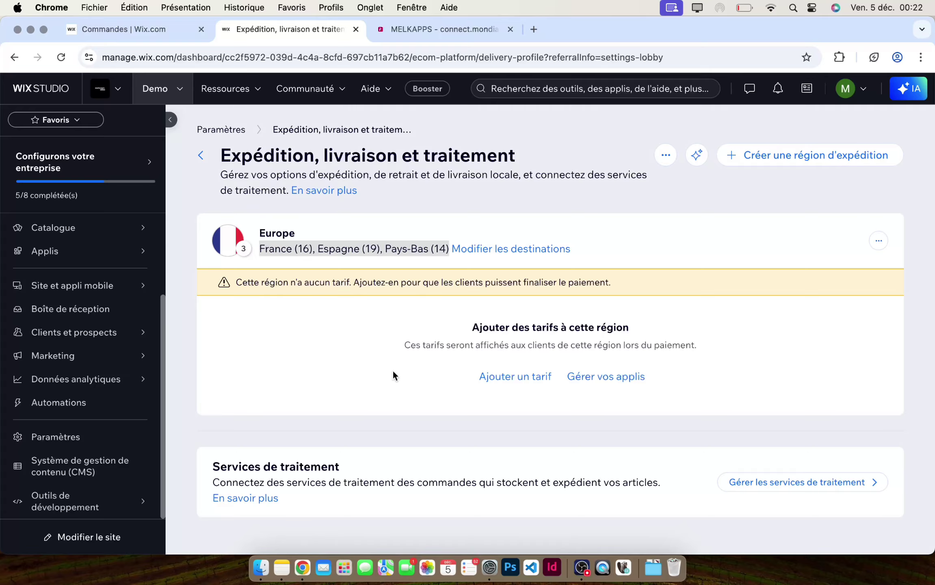
click(610, 381)
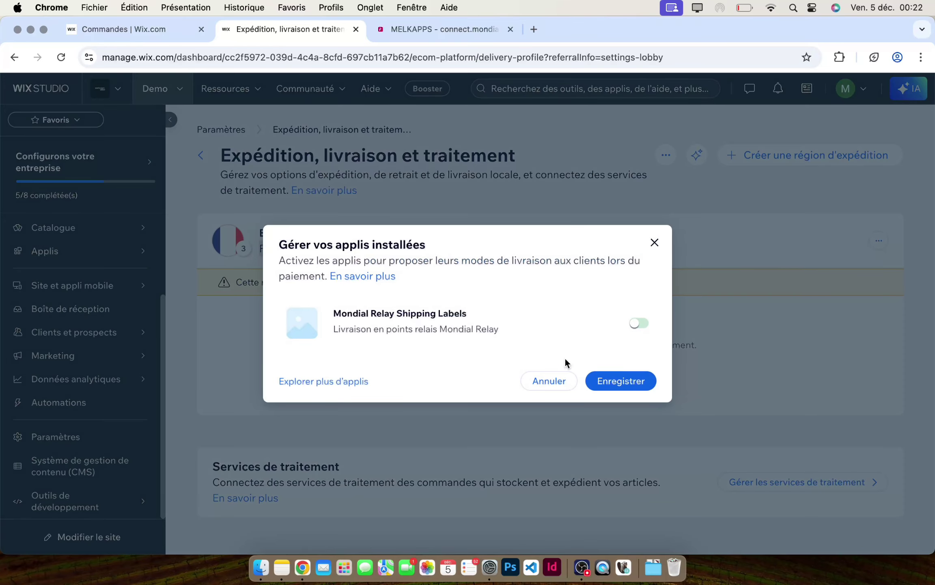
drag(332, 311, 464, 319)
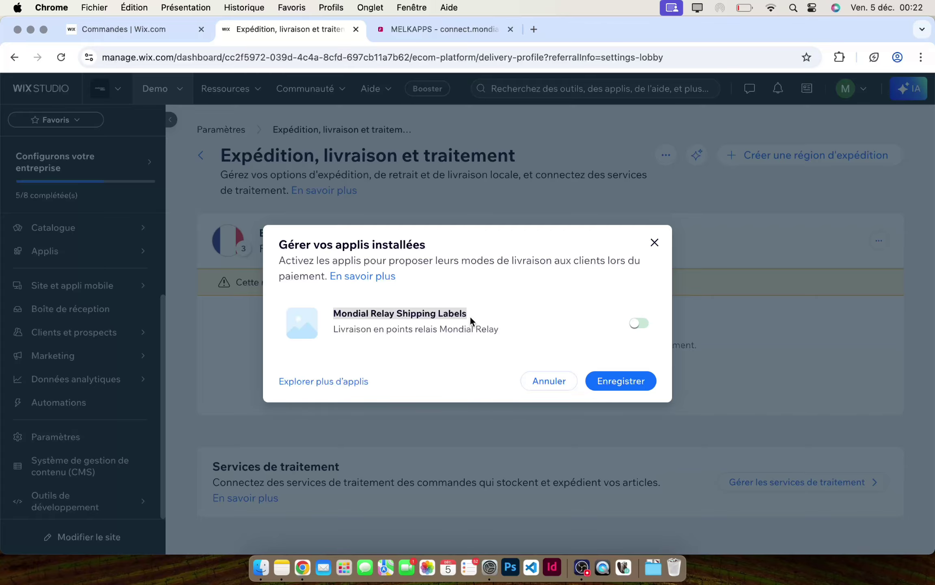
click(637, 327)
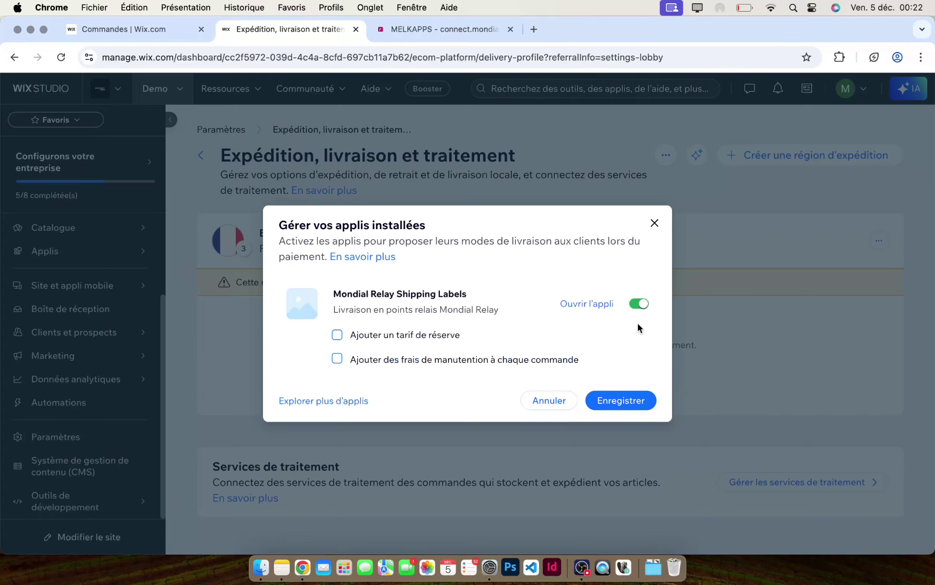
click(635, 399)
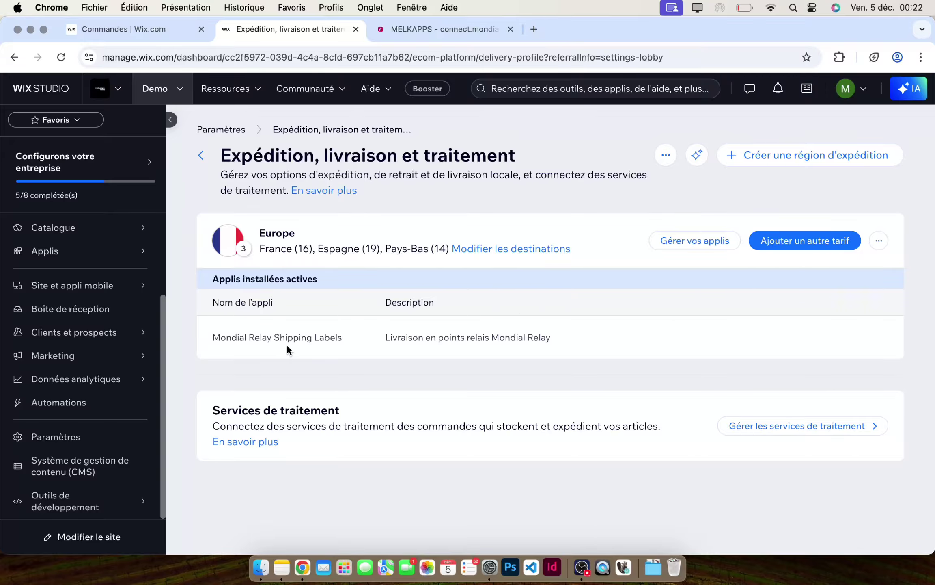
- Check the active Mondial Relay app row, then return to the dashboard Accueil page
drag(212, 336, 494, 337)
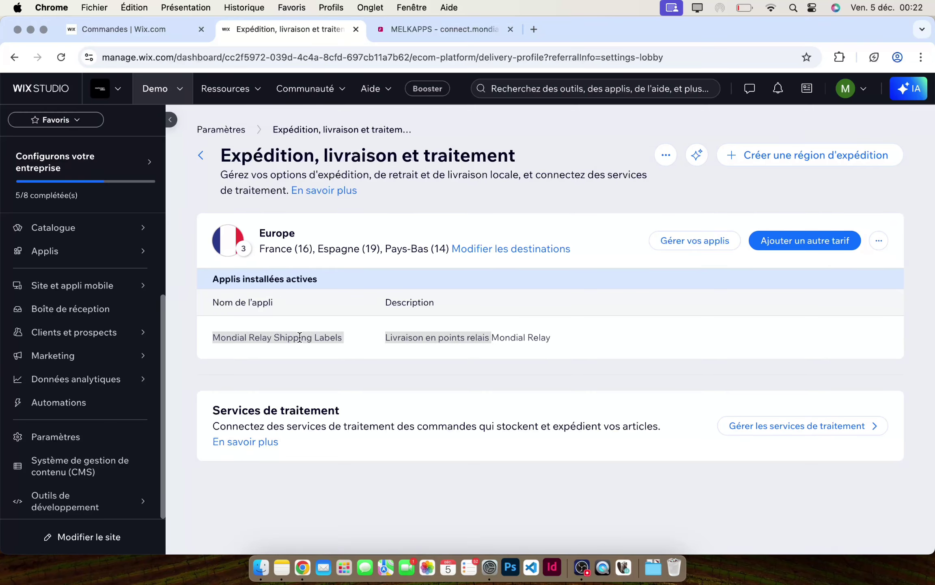
click(273, 335)
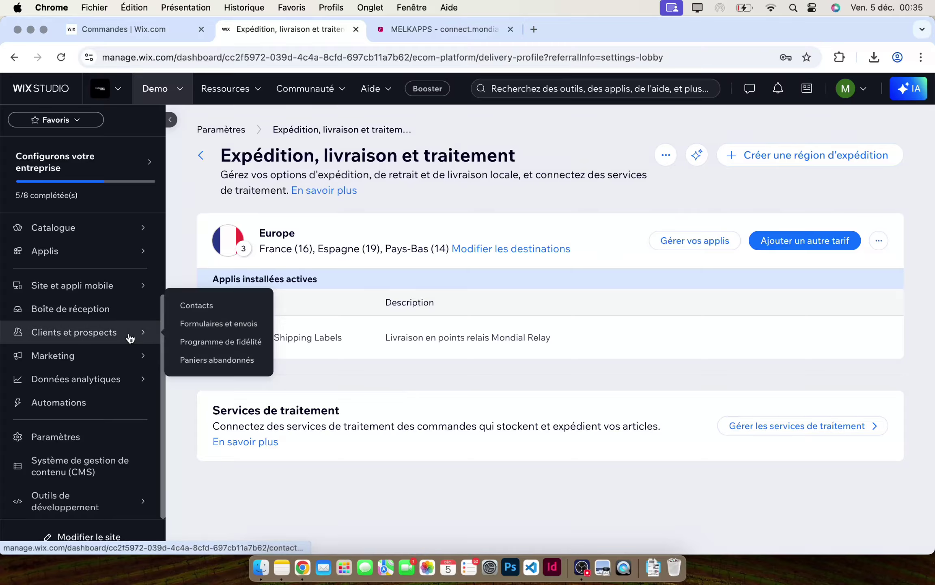
scroll(85, 350, up, 3)
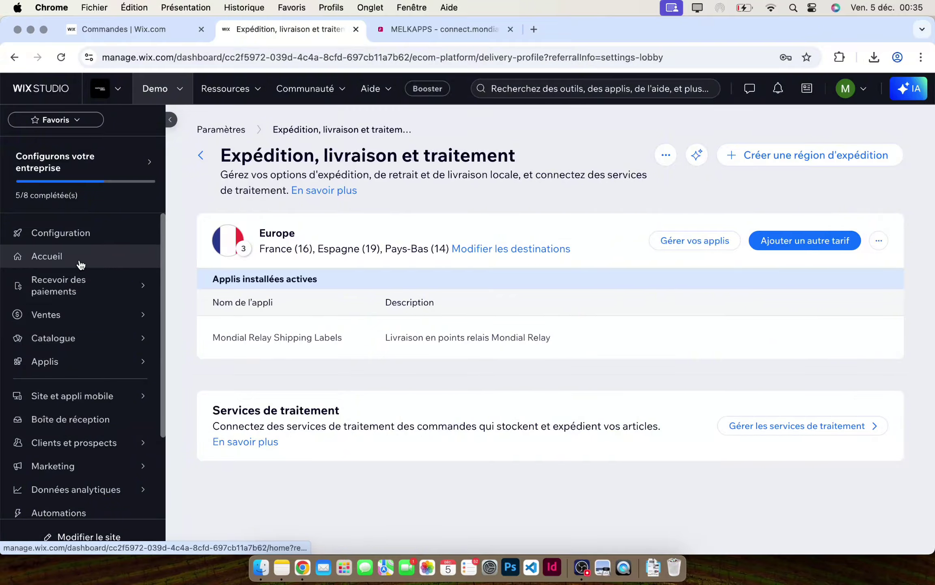
click(80, 258)
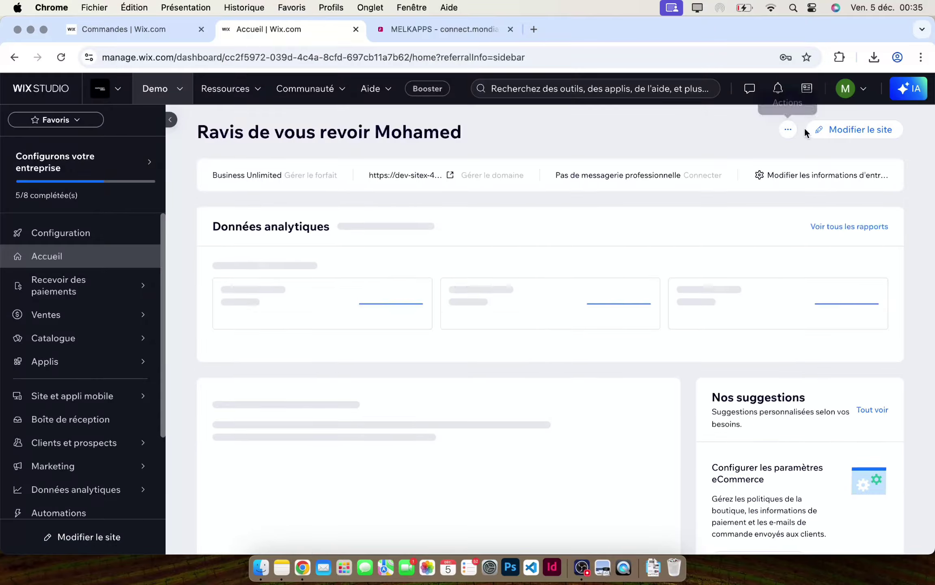
- Open the live site via Voir le site en ligne and go to the Minimalist Tote Bag page
click(788, 129)
click(770, 181)
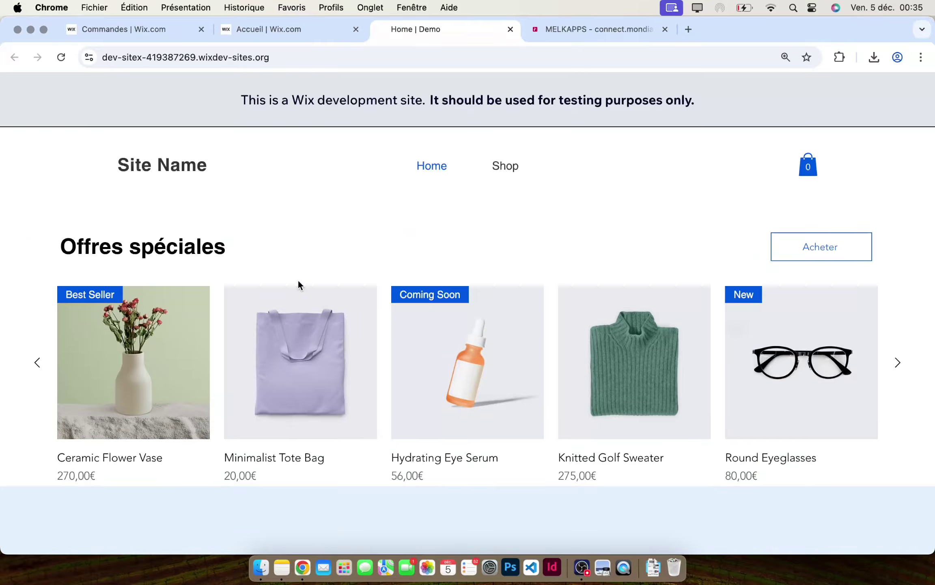
click(298, 335)
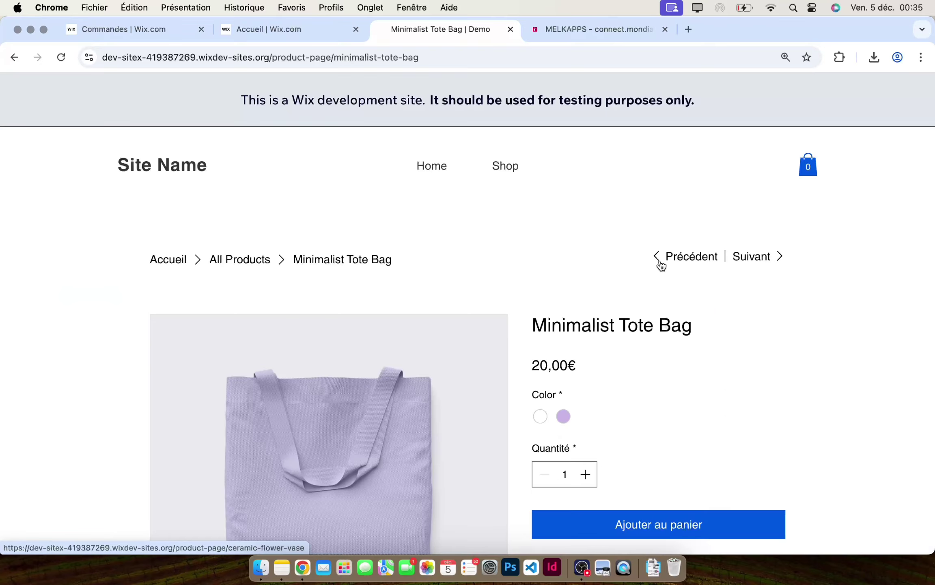
- Add a purple Minimalist Tote Bag to the cart and proceed to checkout
scroll(605, 235, down, 5)
scroll(606, 235, up, 1)
click(563, 218)
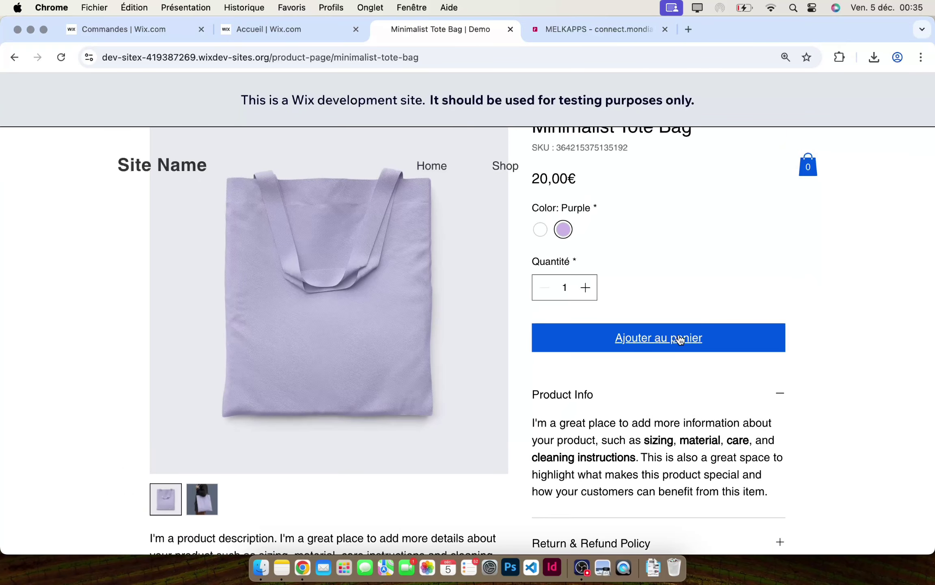
click(682, 339)
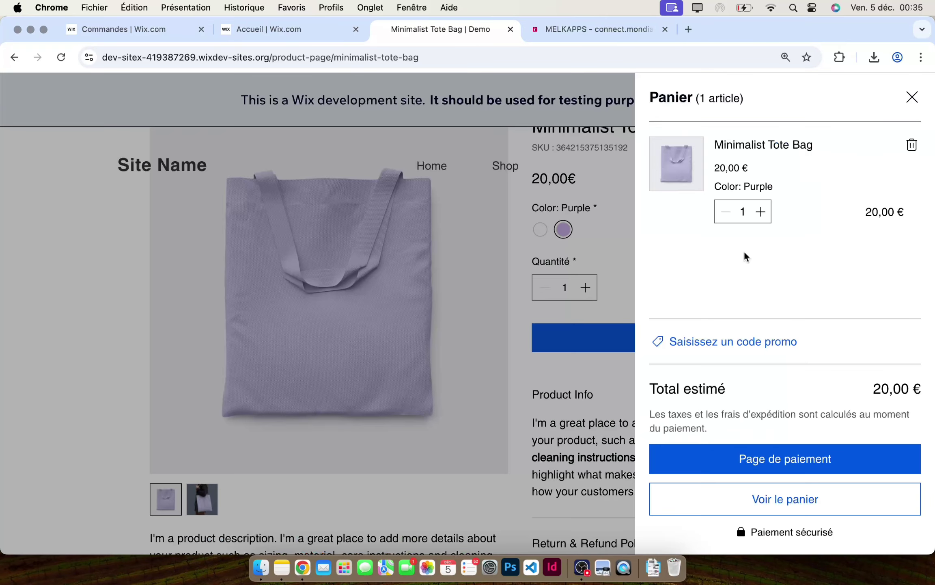
click(759, 460)
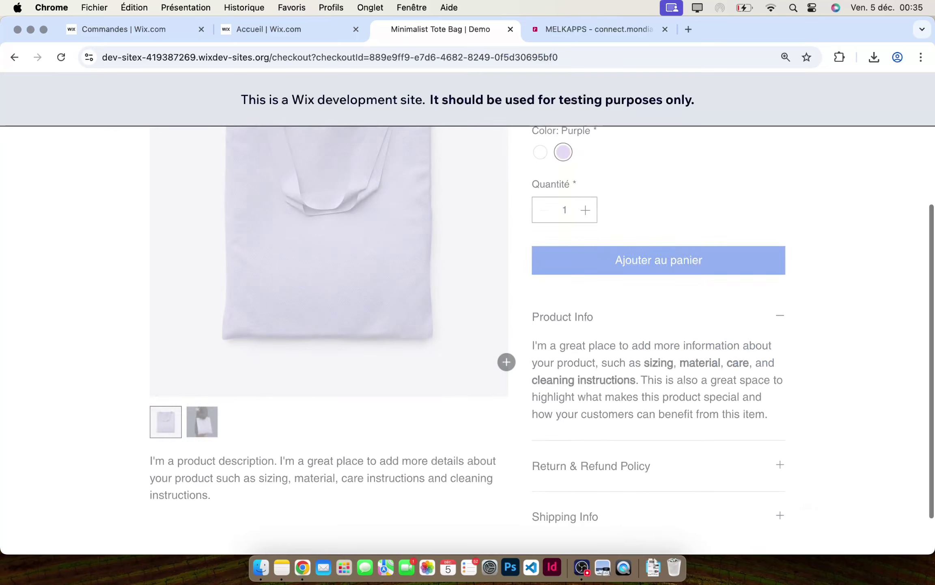
- Fill in the customer's e-mail, first name, last name and phone number
scroll(255, 266, down, 3)
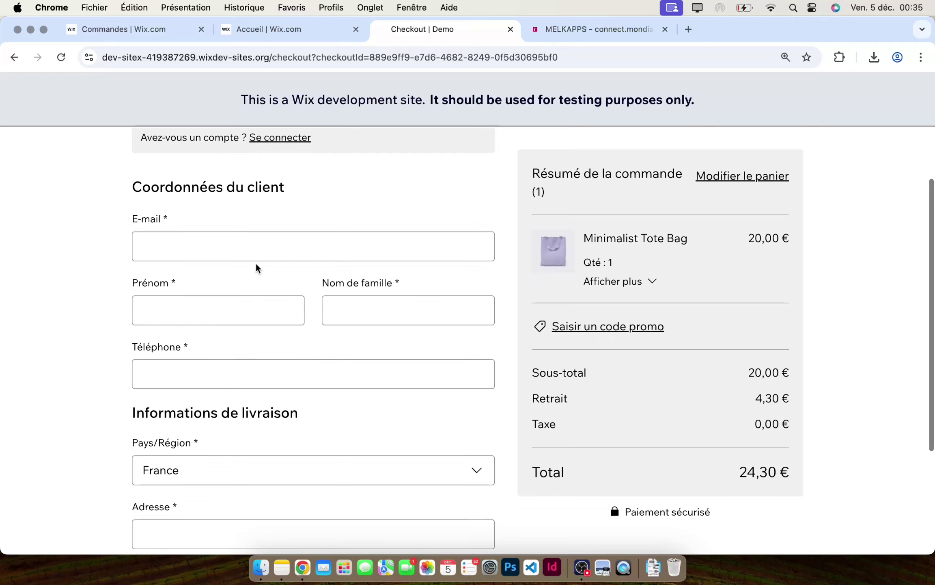
click(244, 254)
click(247, 280)
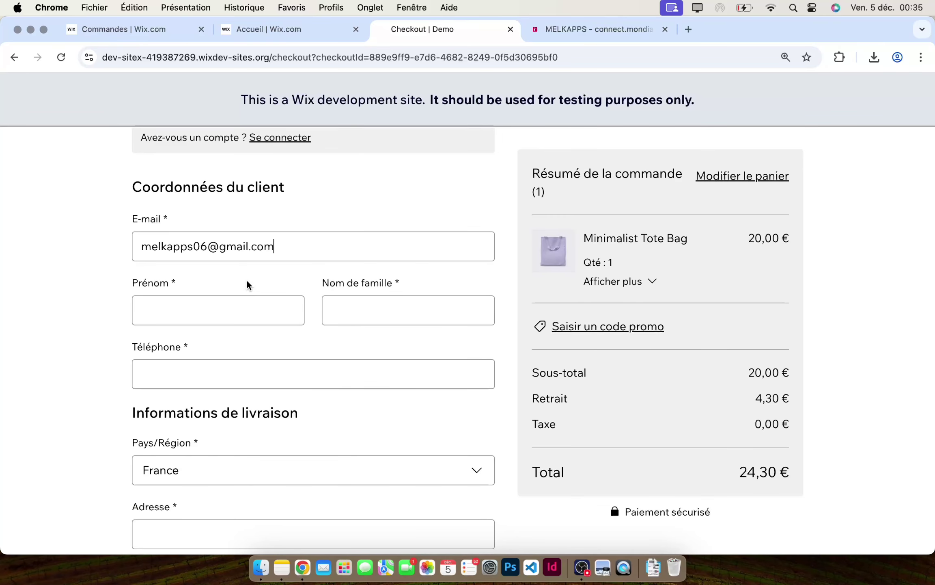
click(241, 307)
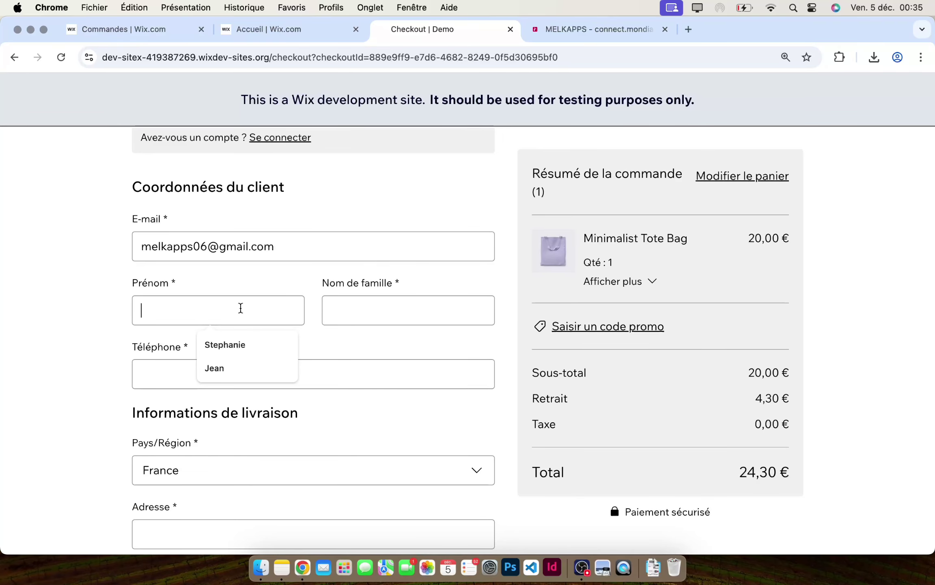
text(Claude)
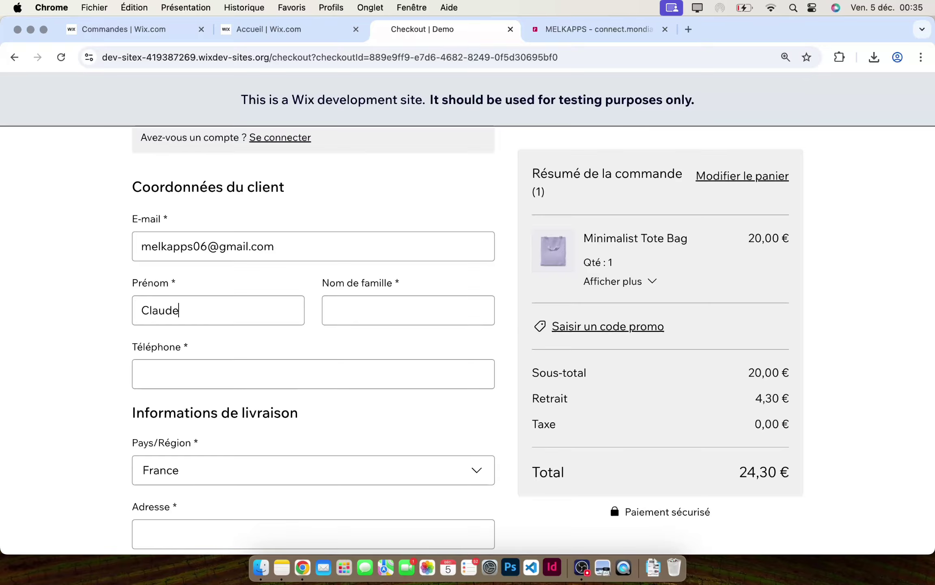
key(Tab)
text(Francois)
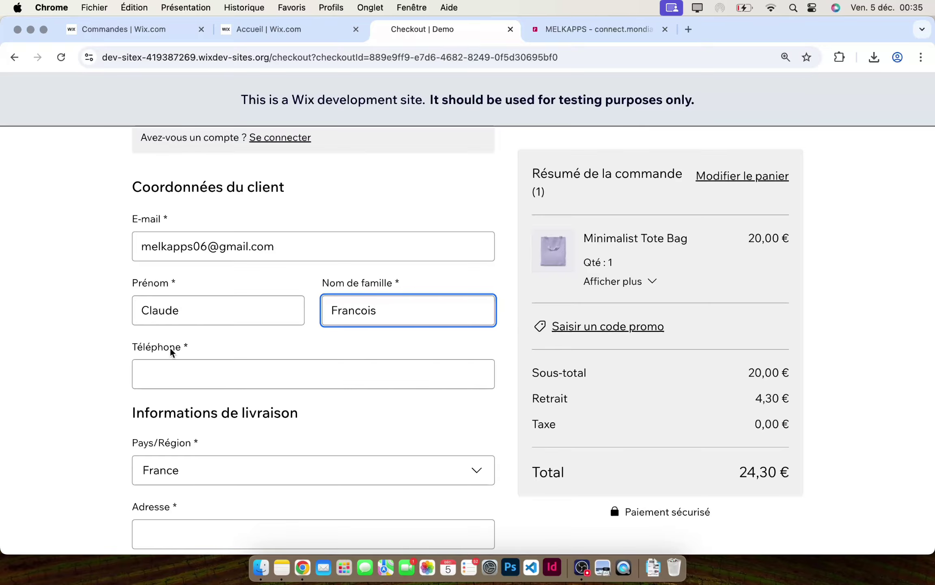
click(179, 384)
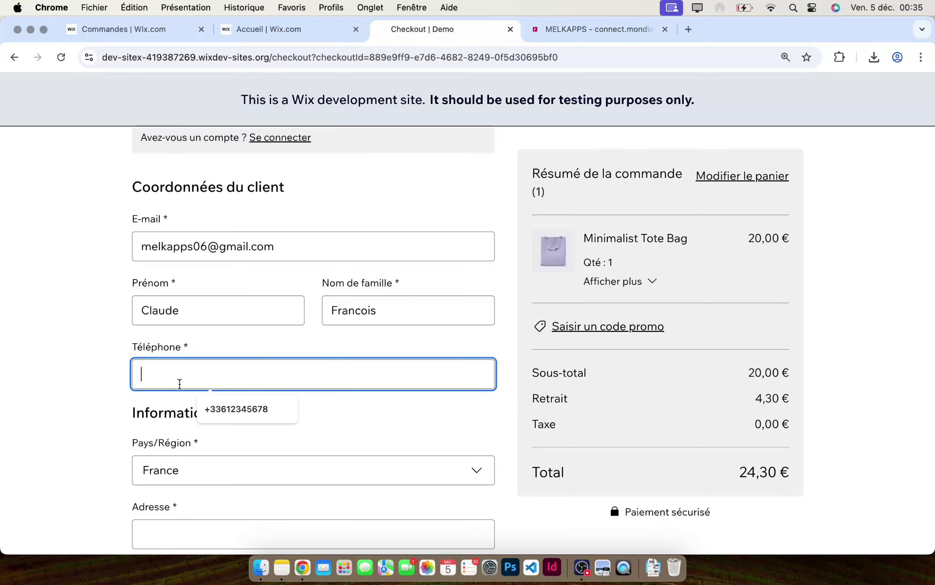
click(237, 410)
- Keep France as the country and enter the street address from the suggestion list
scroll(279, 353, down, 3)
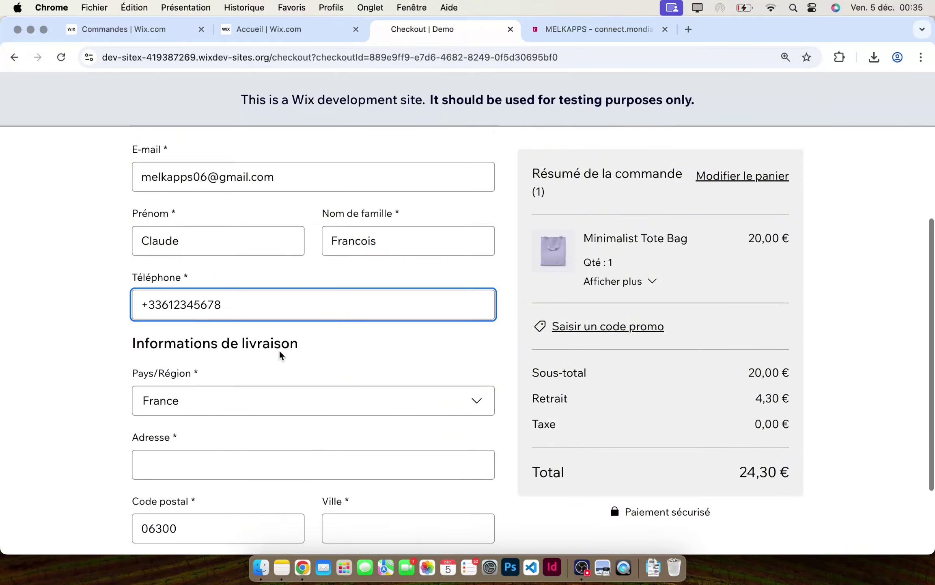
scroll(280, 350, down, 3)
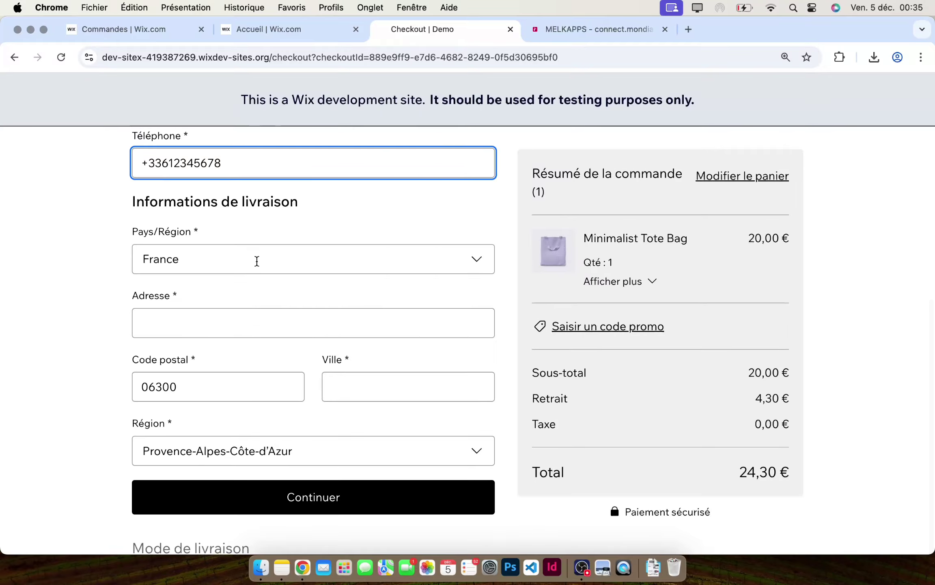
click(257, 261)
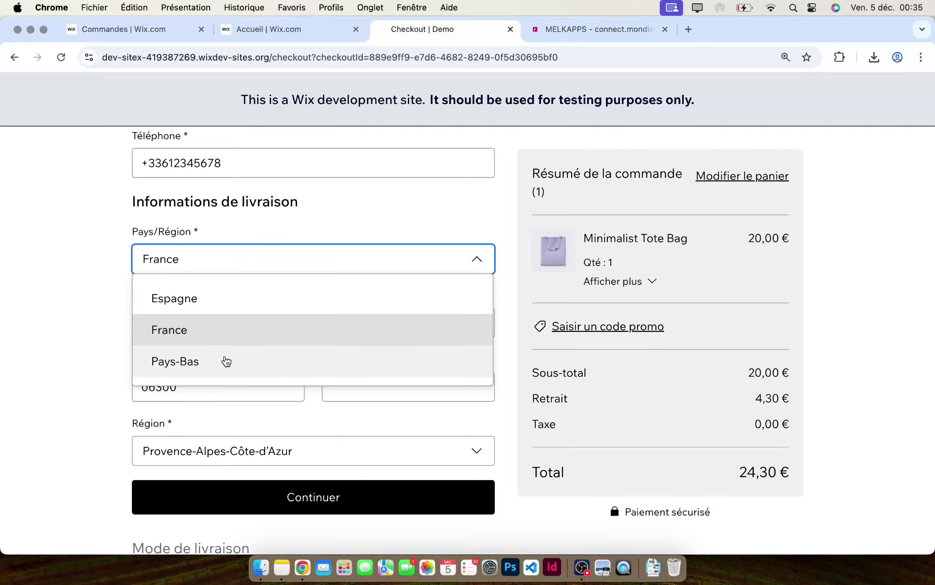
click(226, 329)
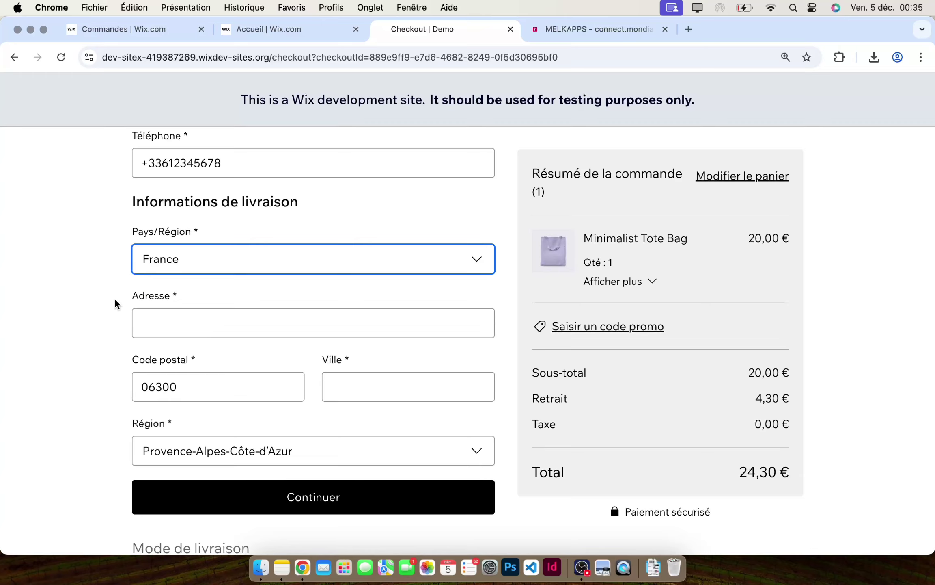
click(166, 322)
text(3 rue)
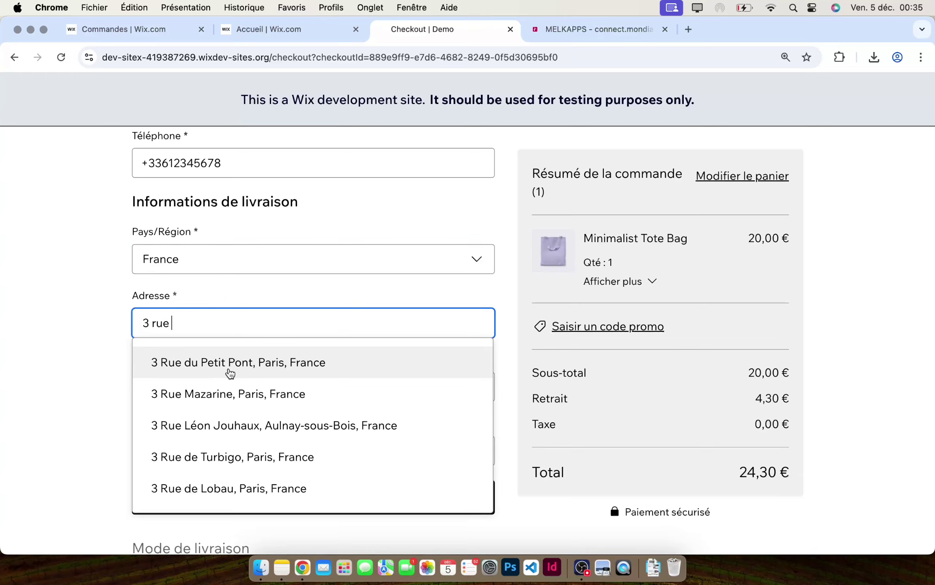
click(228, 368)
scroll(106, 349, down, 2)
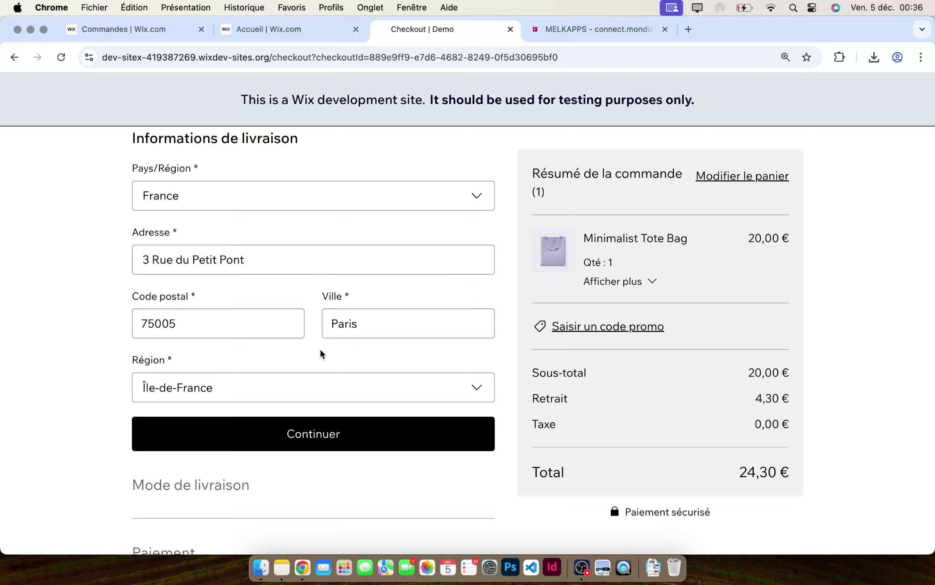
- Submit the customer and delivery details and review the summarised address
click(314, 433)
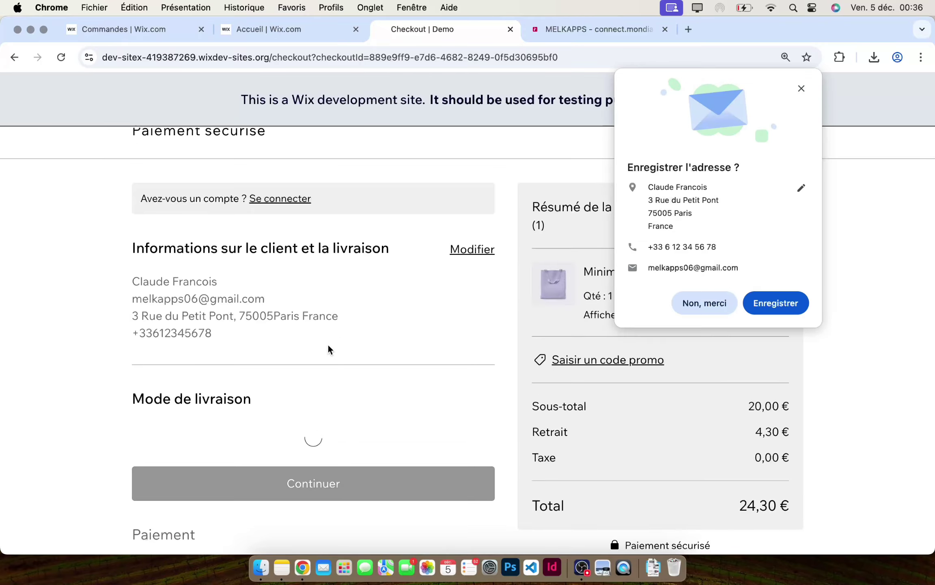
scroll(293, 382, up, 5)
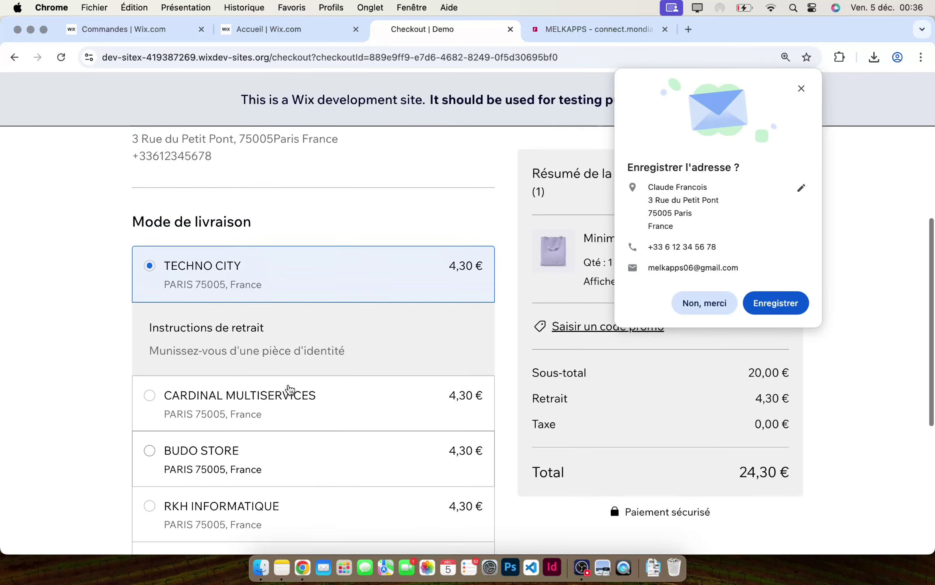
scroll(297, 299, down, 3)
scroll(298, 293, down, 10)
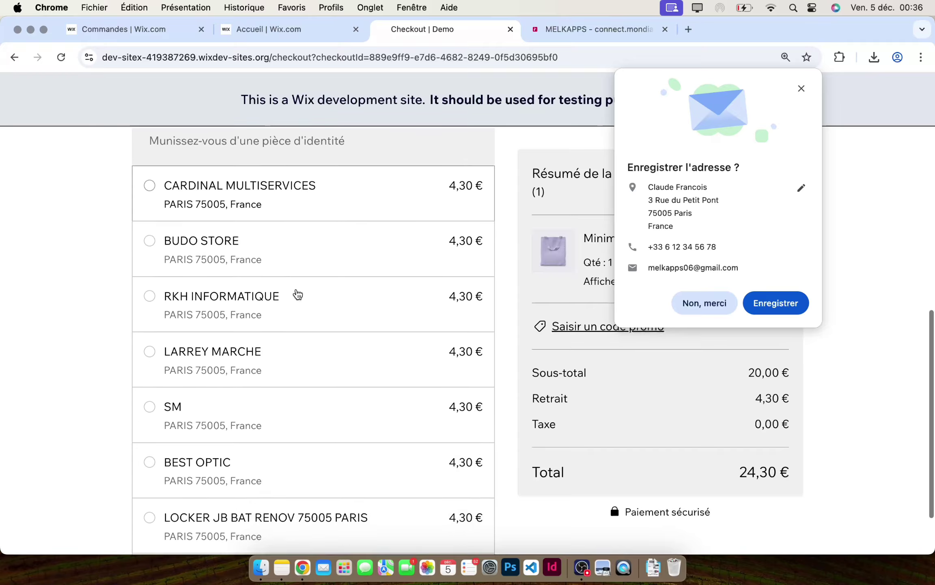
scroll(298, 293, up, 14)
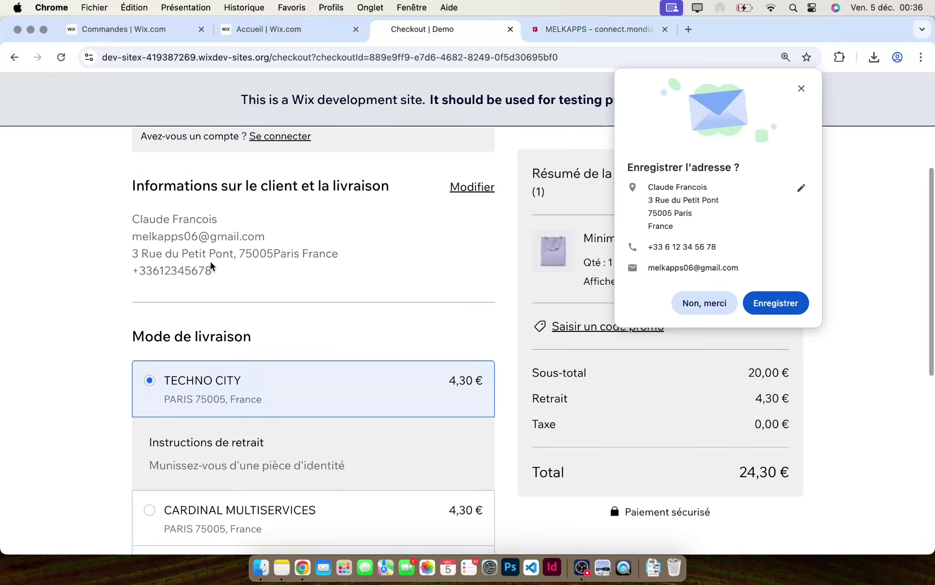
drag(133, 257, 340, 256)
scroll(329, 304, down, 6)
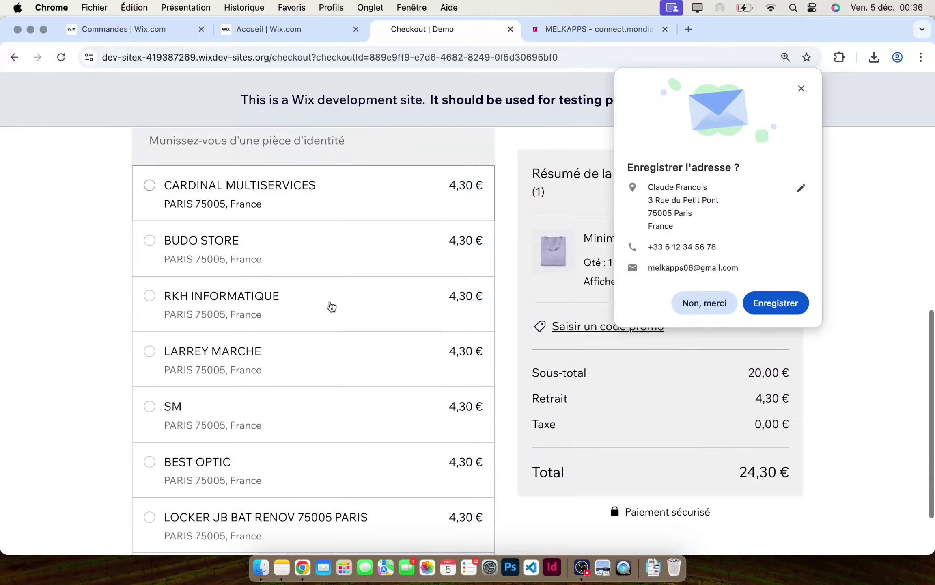
- Choose LARREY MARCHE as the pickup point, decline saving the address, and continue to payment
click(235, 351)
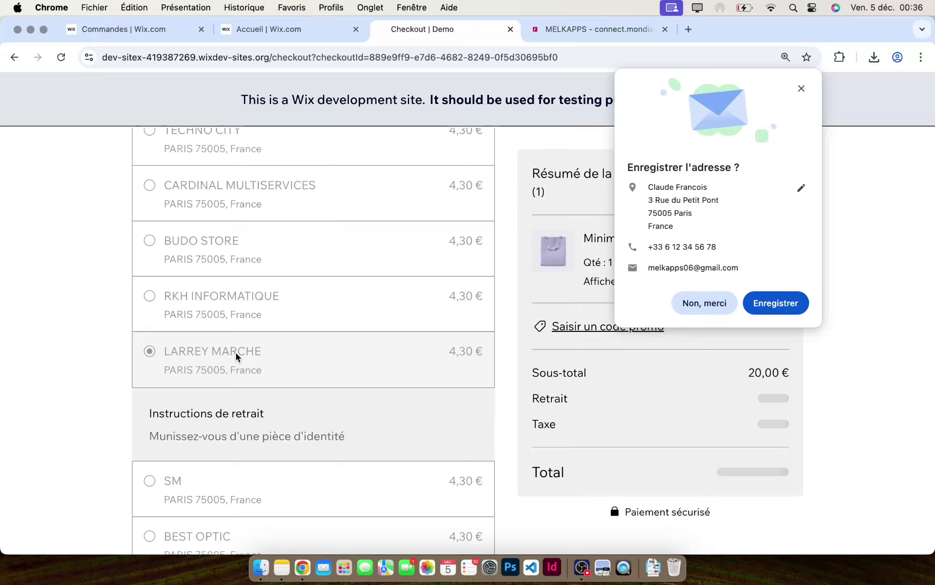
click(703, 304)
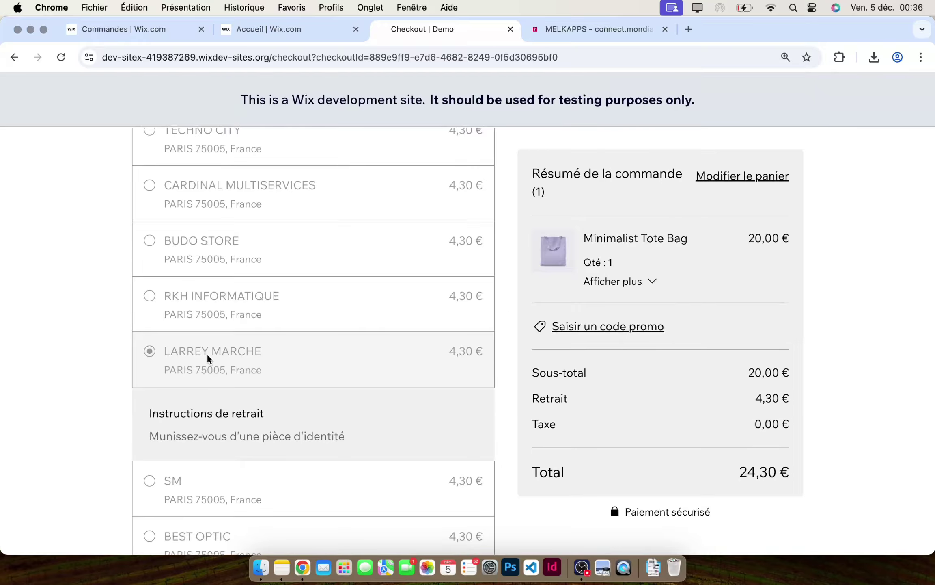
scroll(207, 353, down, 1)
scroll(193, 337, down, 6)
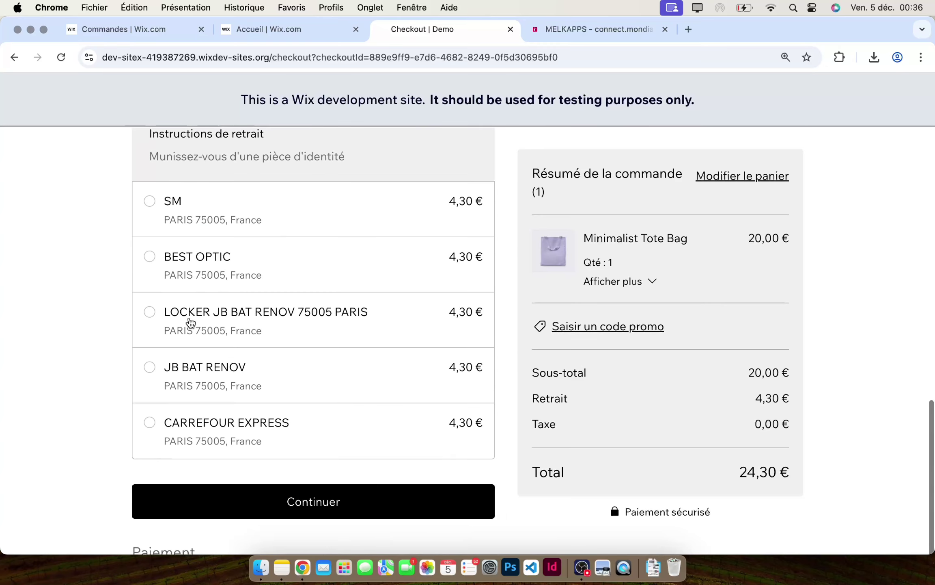
click(311, 502)
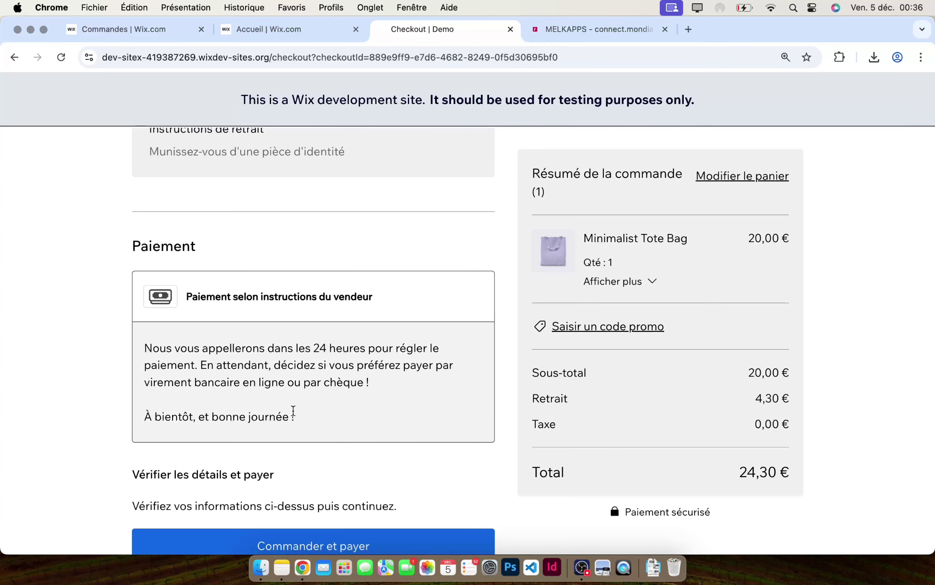
- Submit the order for one purple Minimalist Tote Bag with 4,30€ relay pickup
click(334, 538)
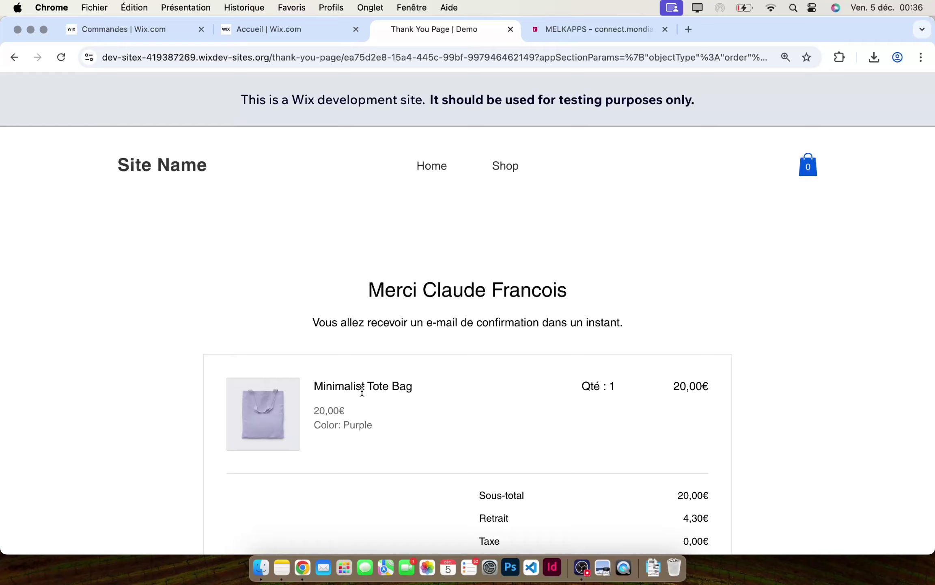
- Refresh the Wix orders list so the new order #10058 appears
click(166, 31)
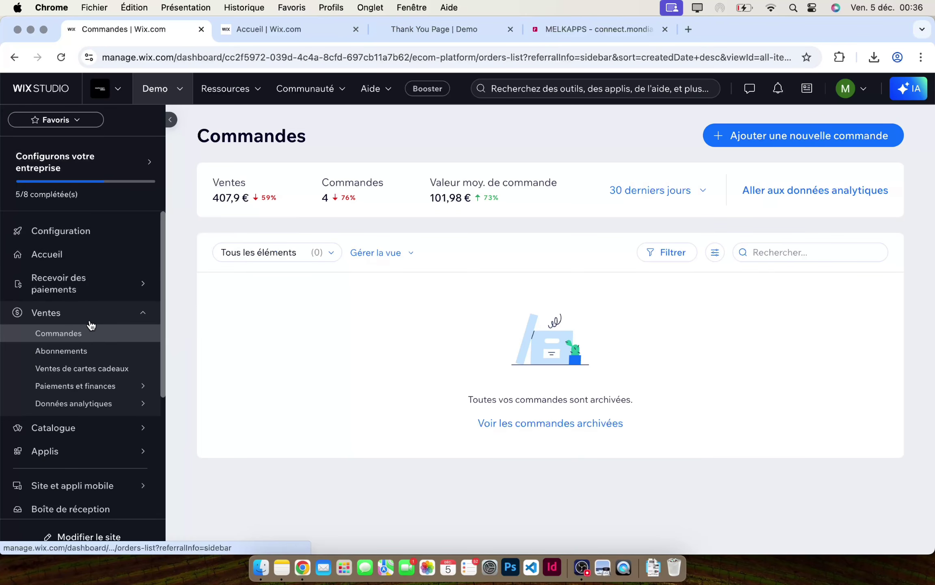
click(77, 336)
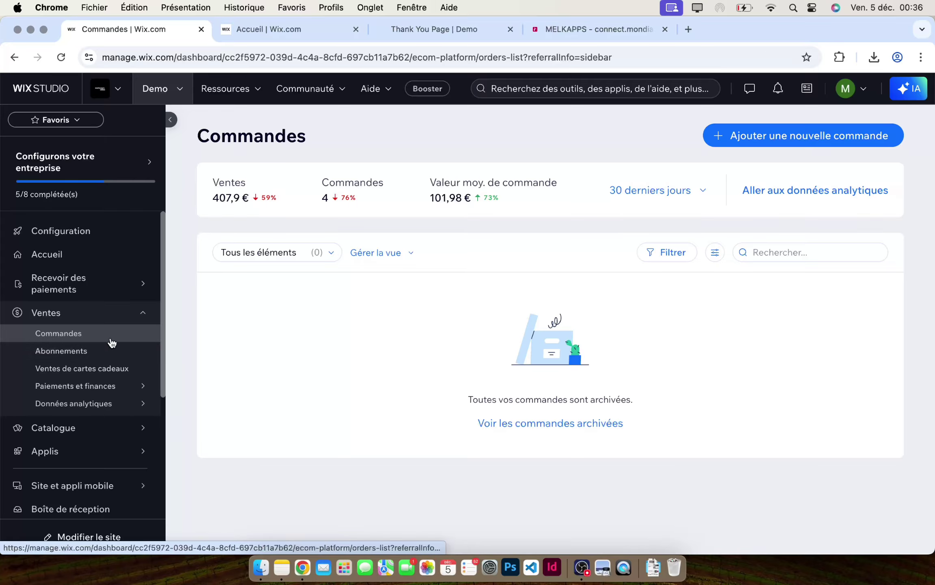
click(97, 351)
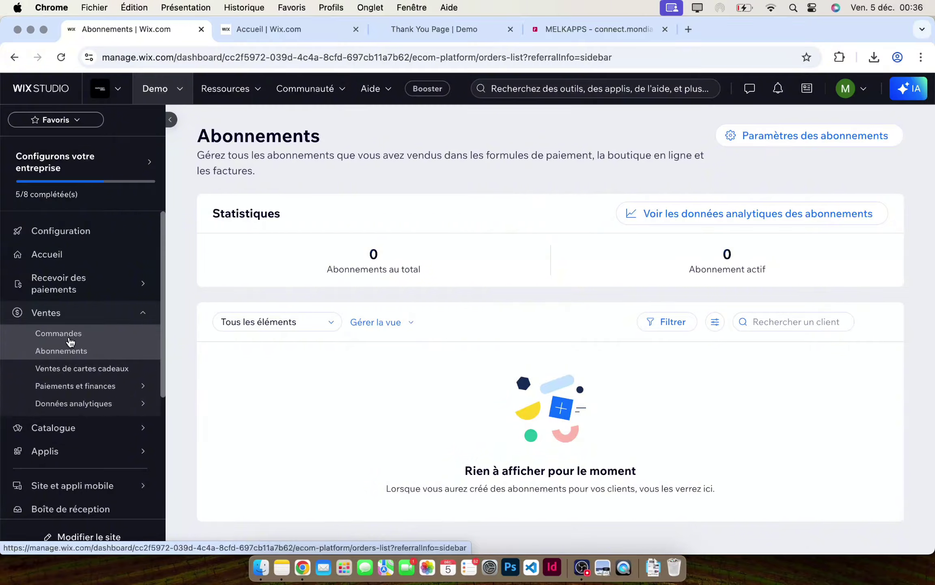
click(71, 337)
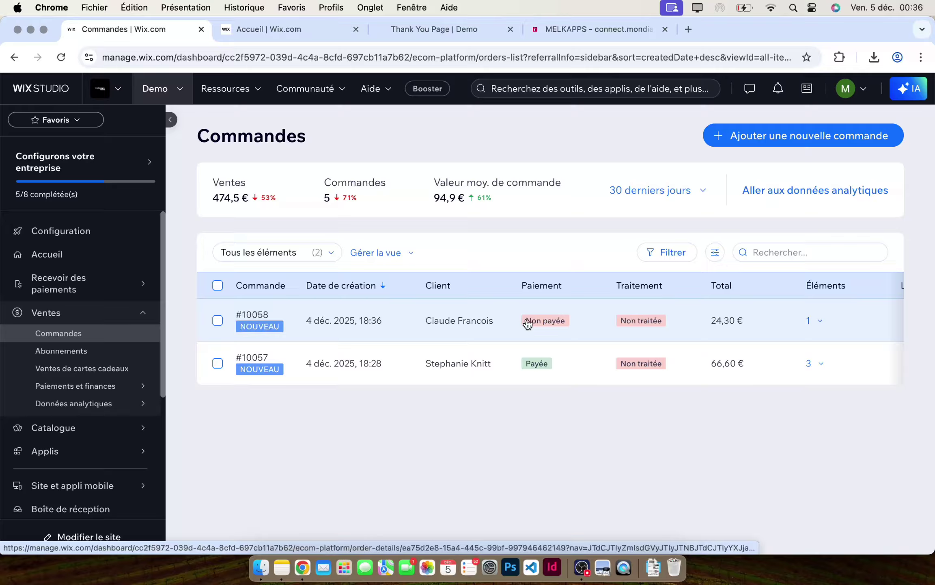
- Mark order #10058 (24,30 €) as paid through Plus d'actions
click(218, 320)
click(862, 259)
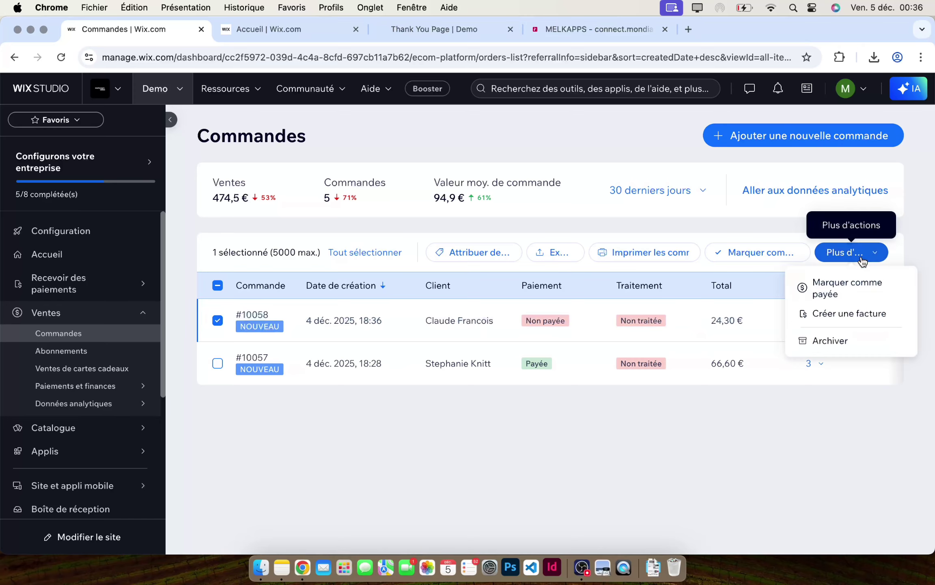
click(855, 291)
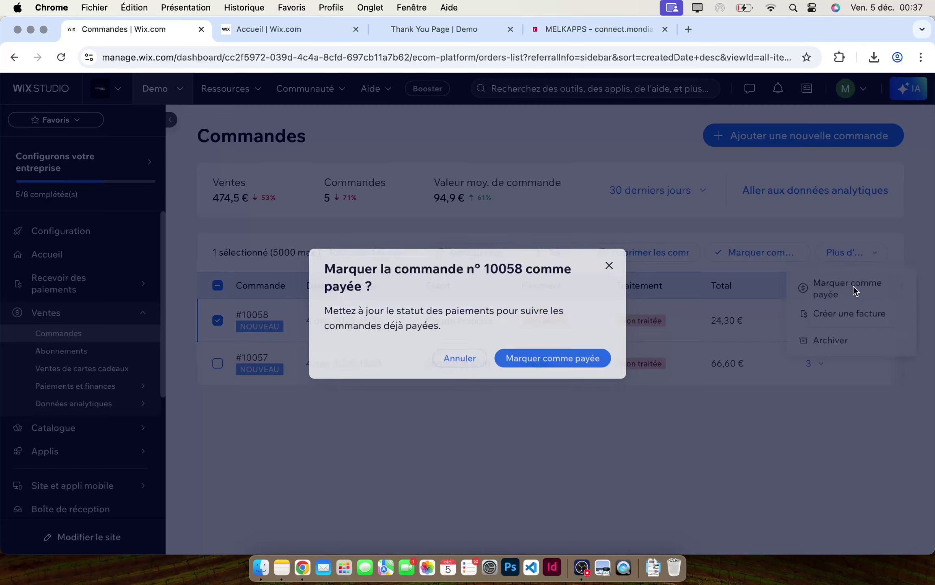
click(539, 359)
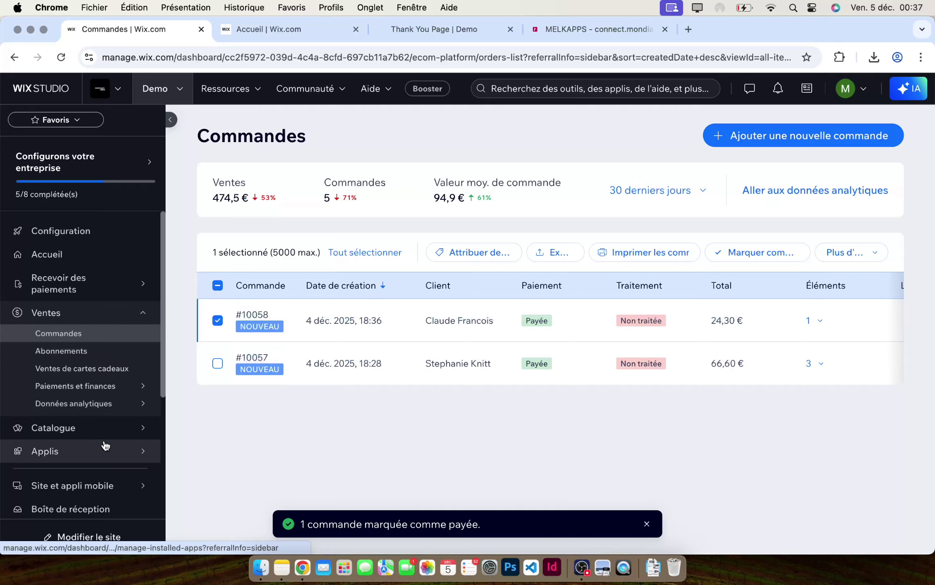
- Go to the Mondial Relay Shipping app's label dashboard
click(102, 454)
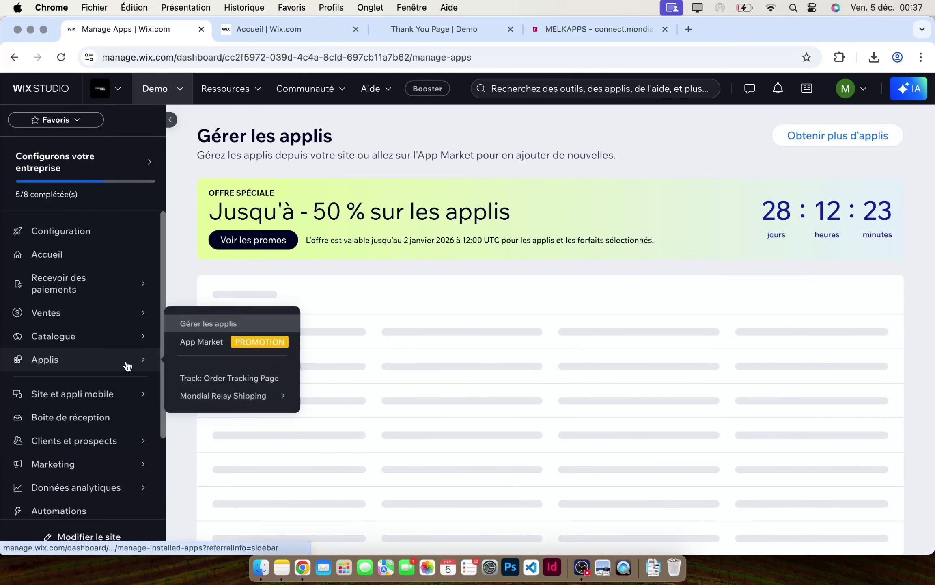
click(128, 366)
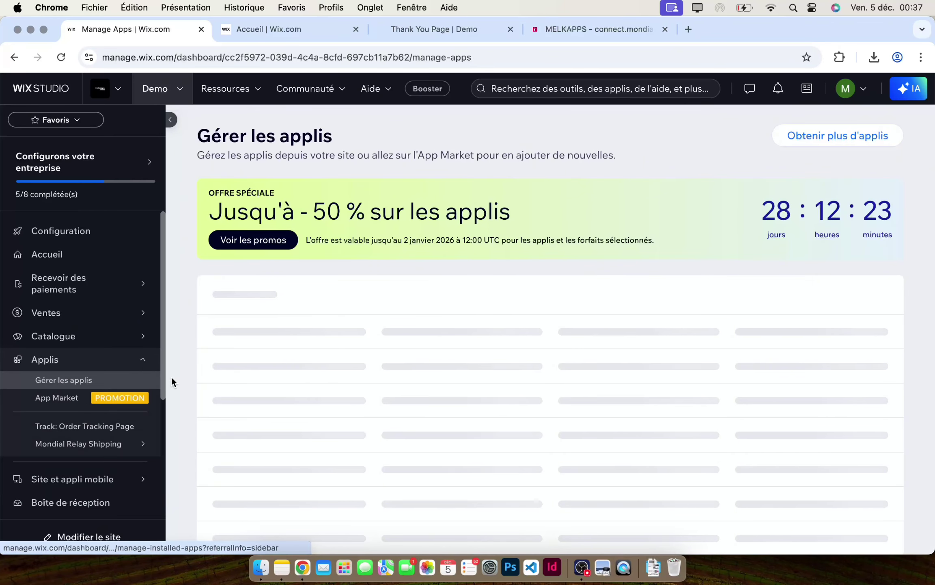
click(73, 448)
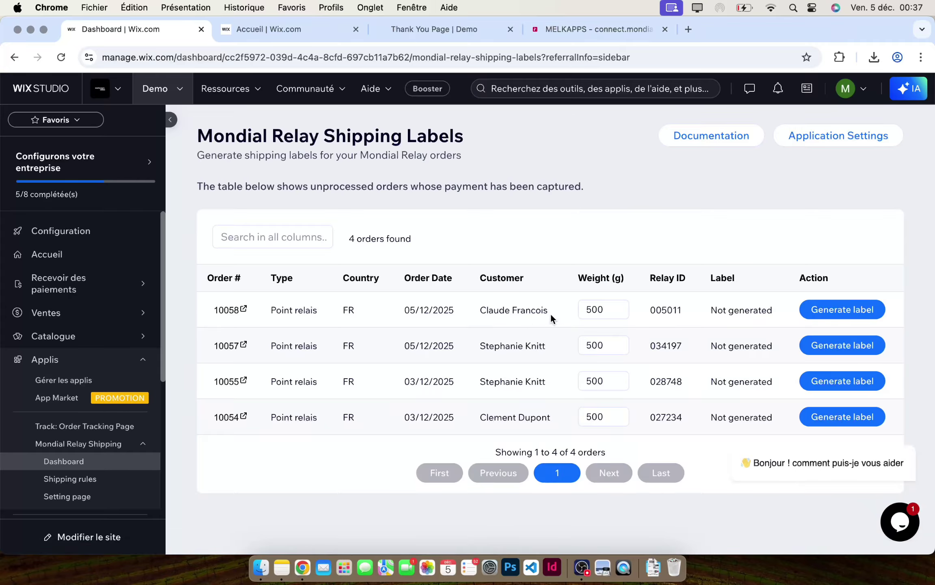
- Keep the 500 g weight for order 10058 and generate its label
drag(551, 315, 471, 311)
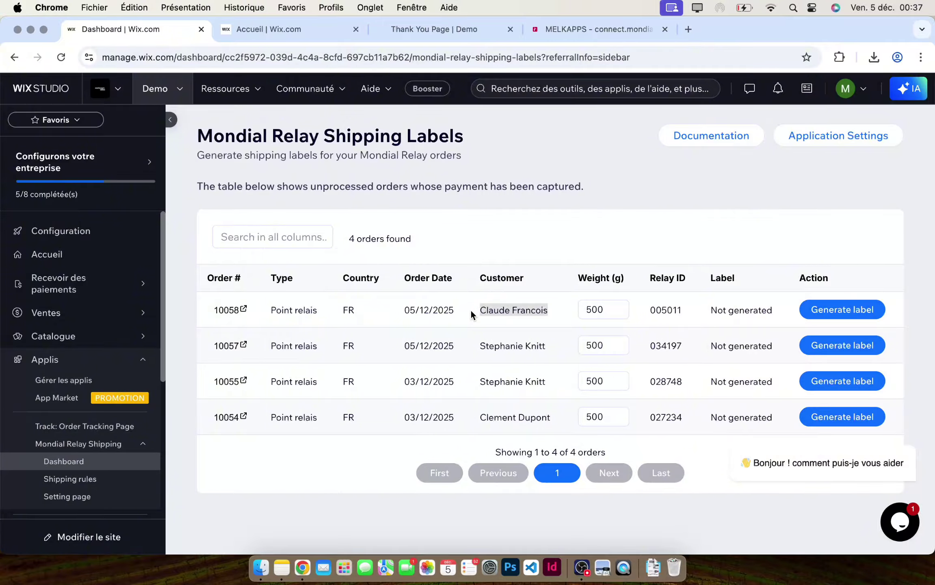
double_click(606, 311)
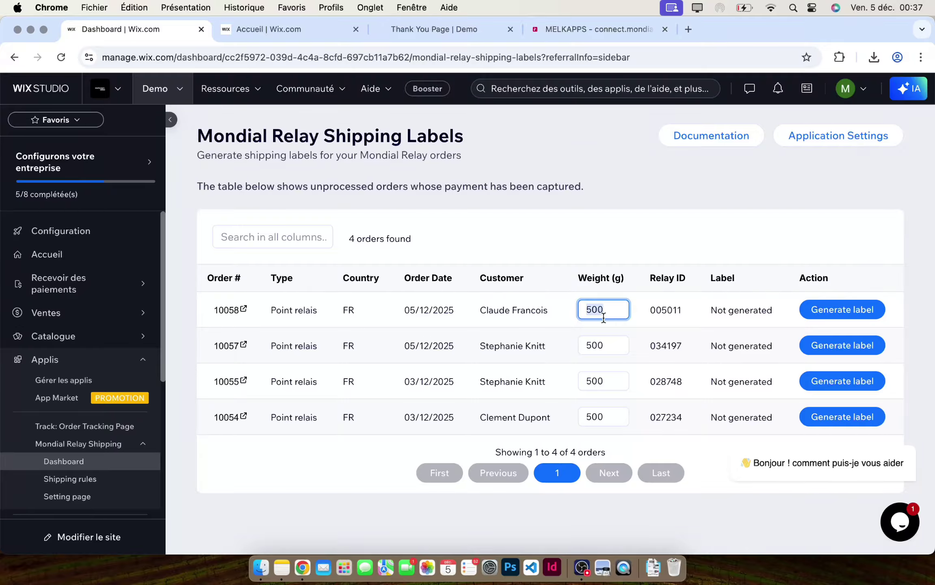
click(563, 317)
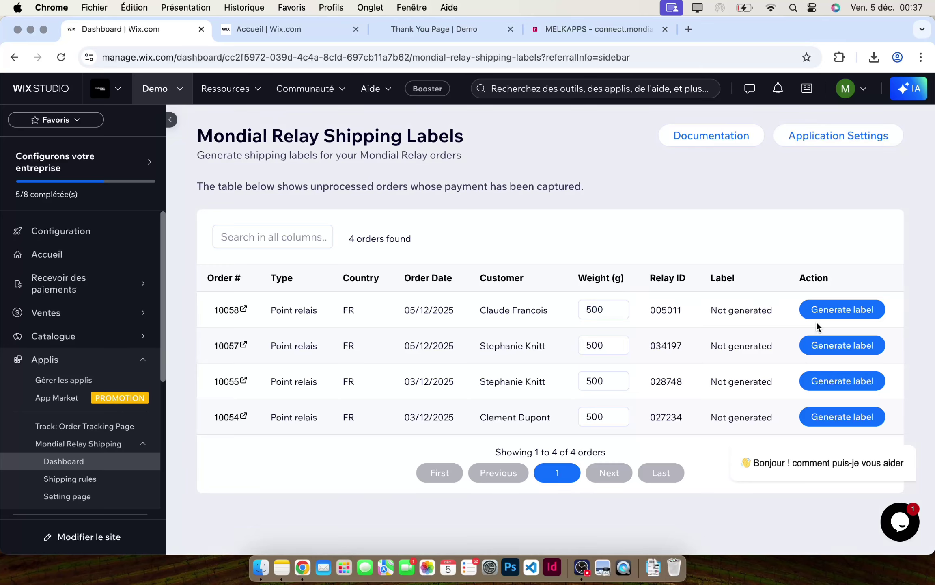
click(844, 312)
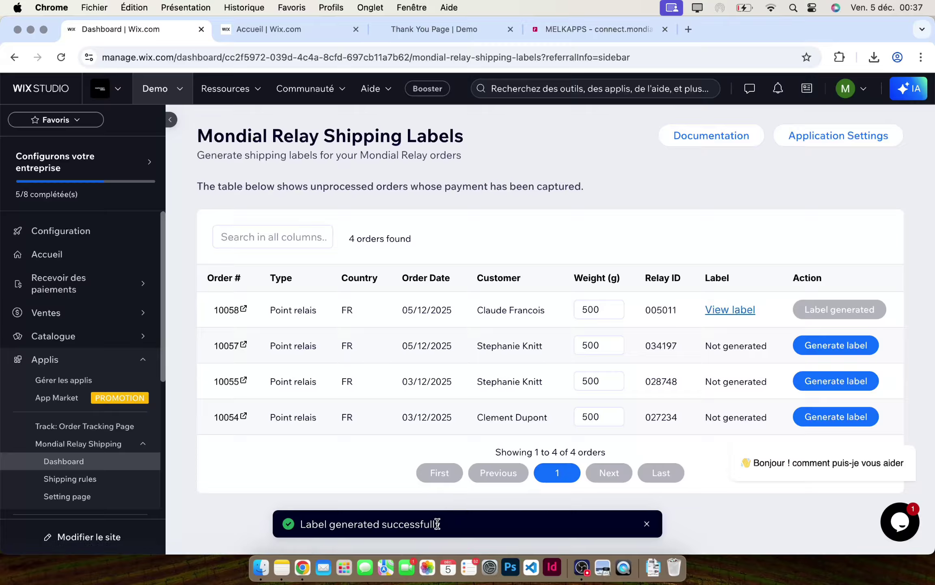
- Open the label PDF for order 10058 and check its sandbox caption and sender details
click(743, 312)
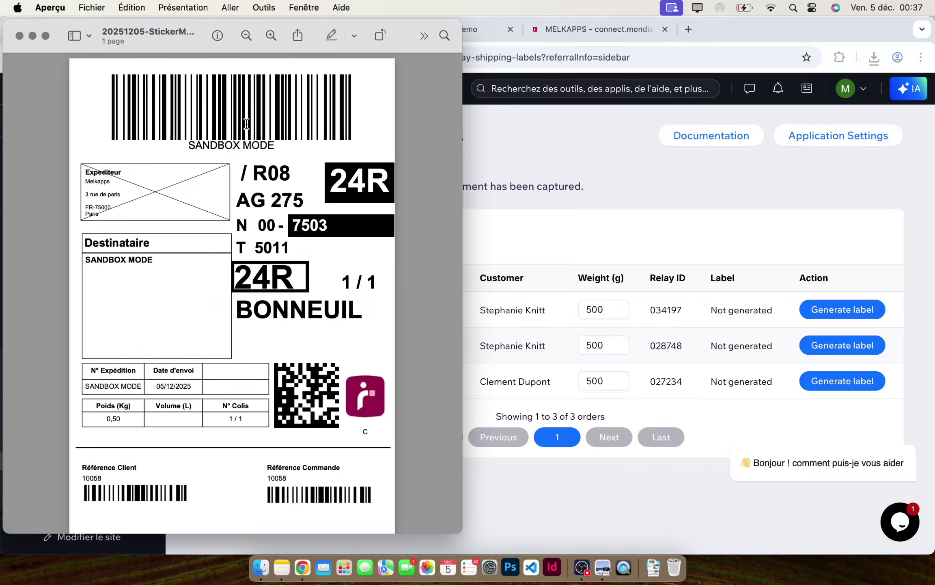
drag(189, 145, 78, 200)
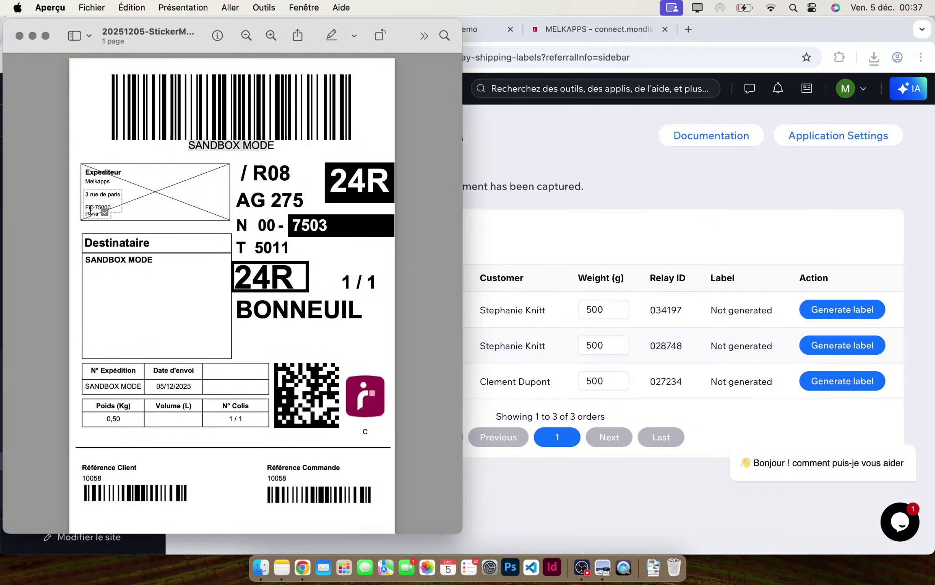
click(84, 182)
scroll(81, 174, up, 10)
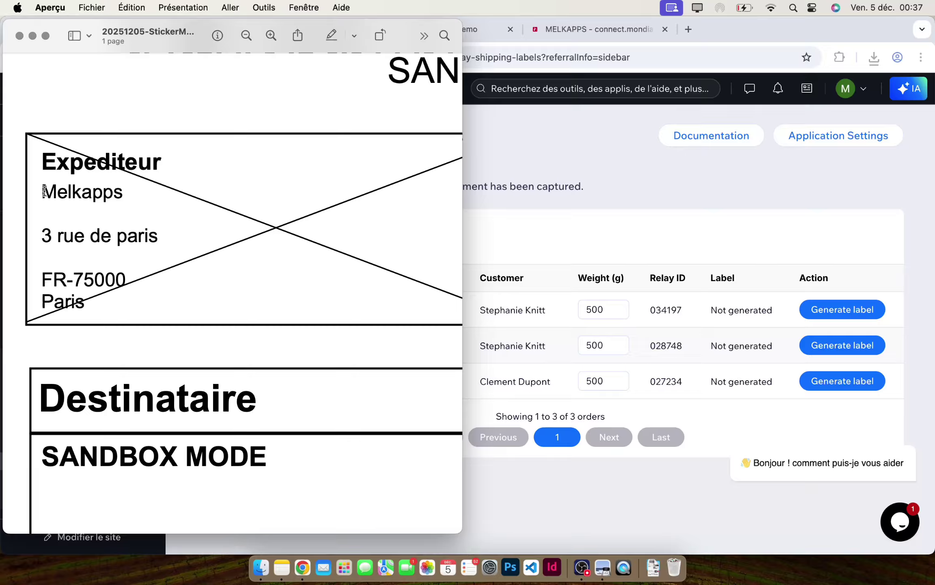
drag(42, 190, 124, 193)
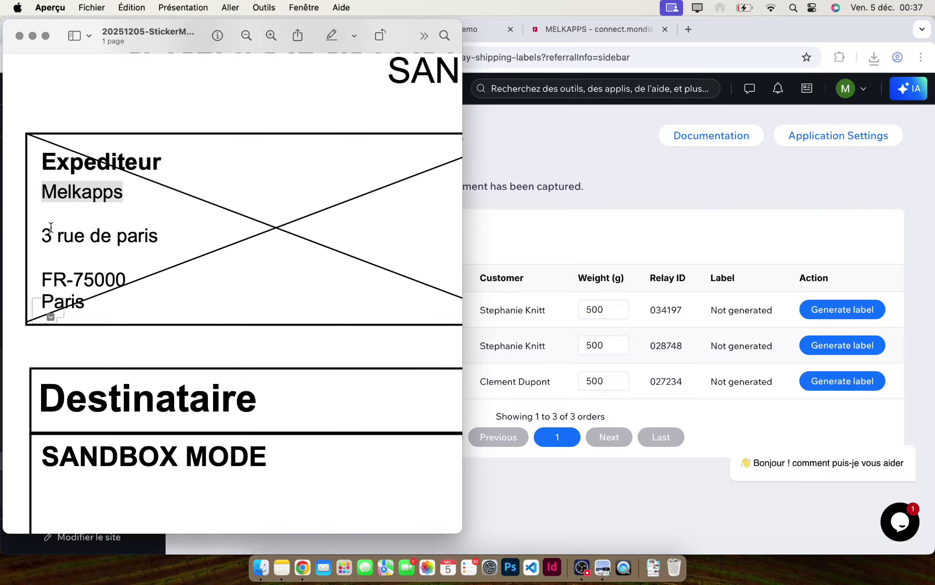
drag(42, 234, 181, 235)
drag(42, 279, 129, 284)
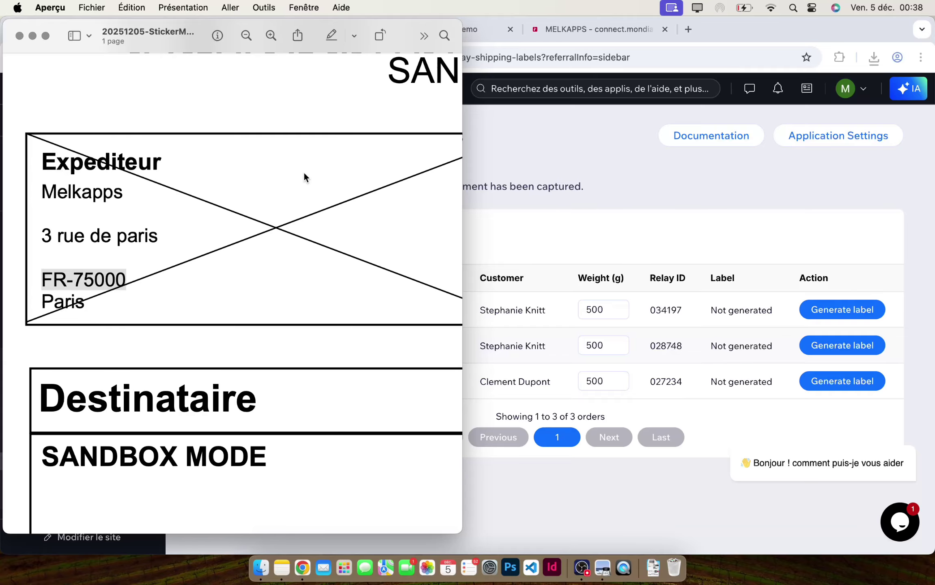
- Verify the order reference 10058 on the label, then close the PDF
scroll(282, 184, down, 5)
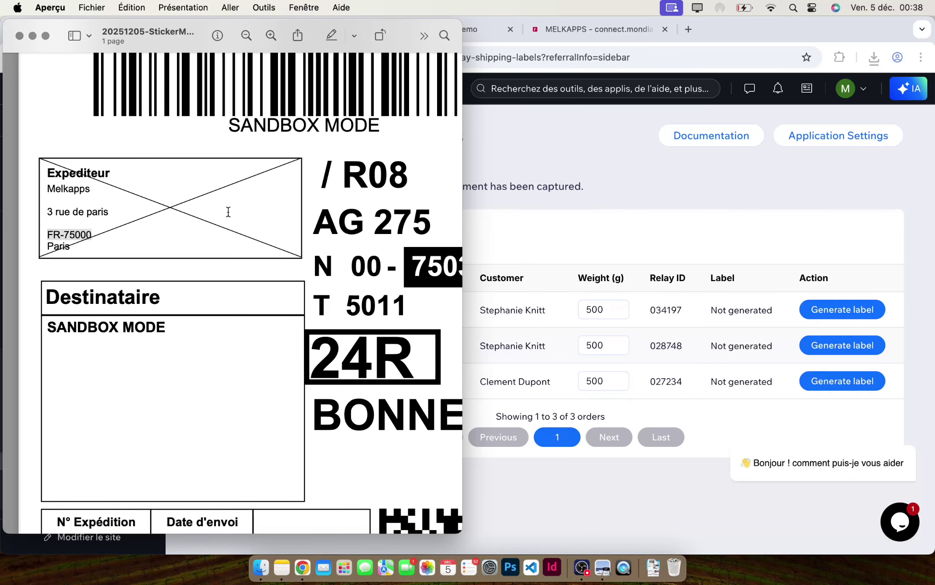
scroll(228, 212, down, 3)
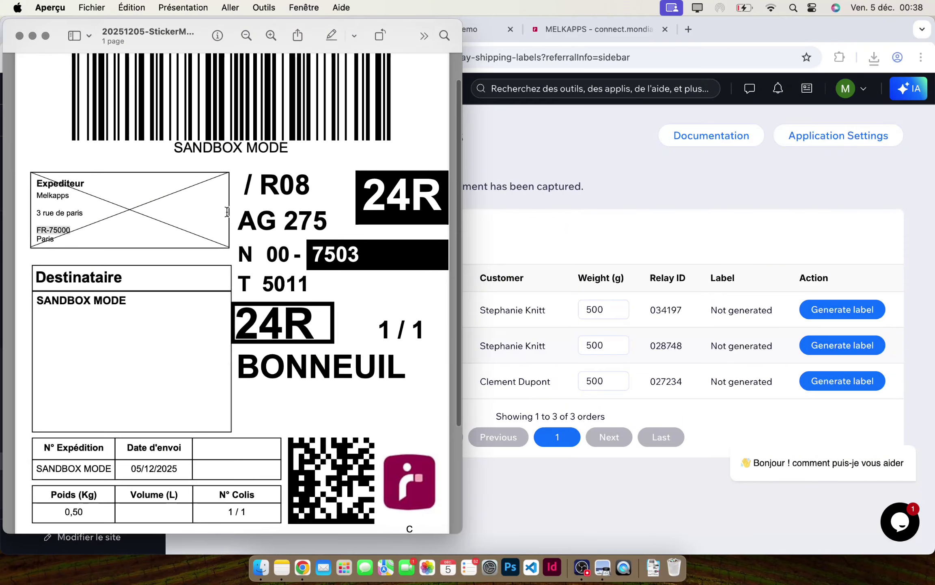
scroll(227, 211, down, 4)
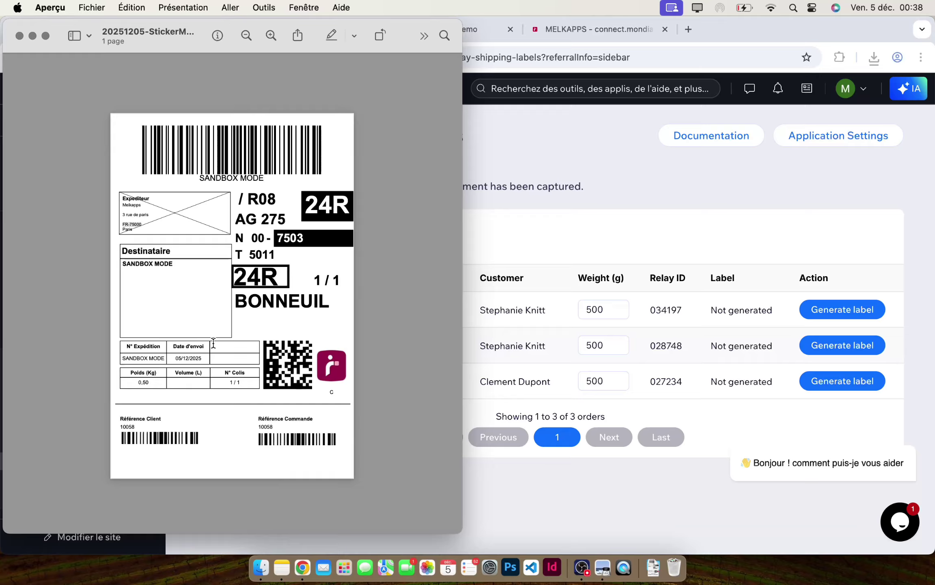
key(super+l)
scroll(271, 424, up, 10)
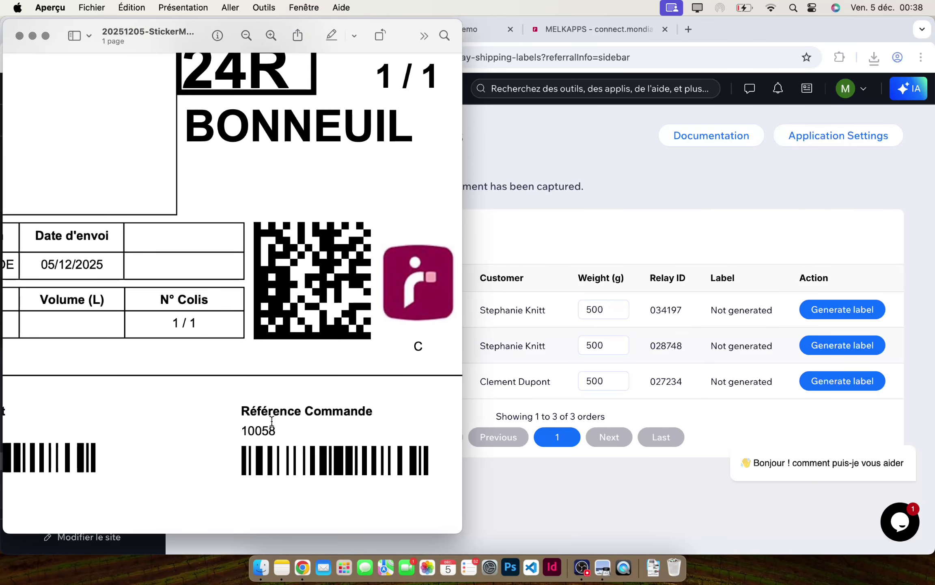
scroll(272, 424, up, 3)
double_click(255, 445)
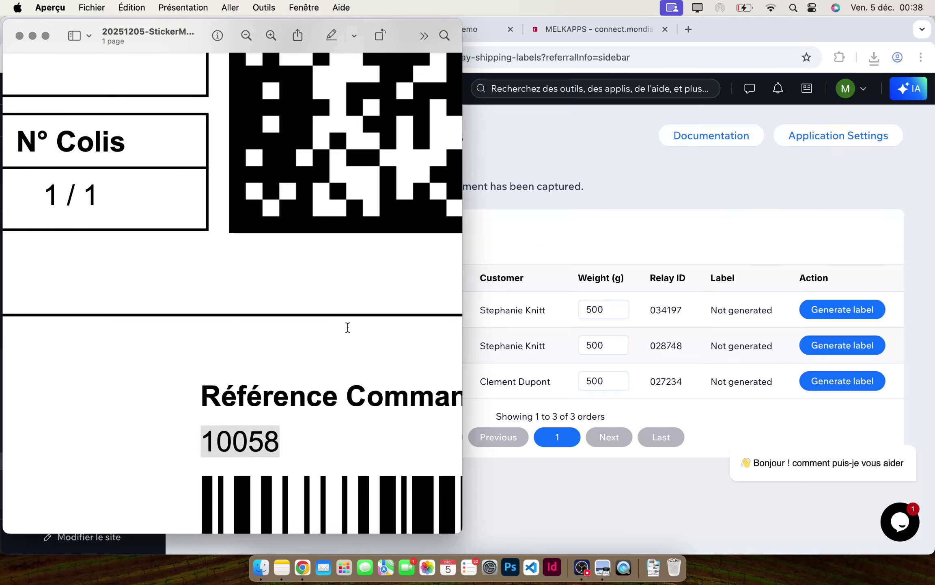
scroll(349, 314, down, 10)
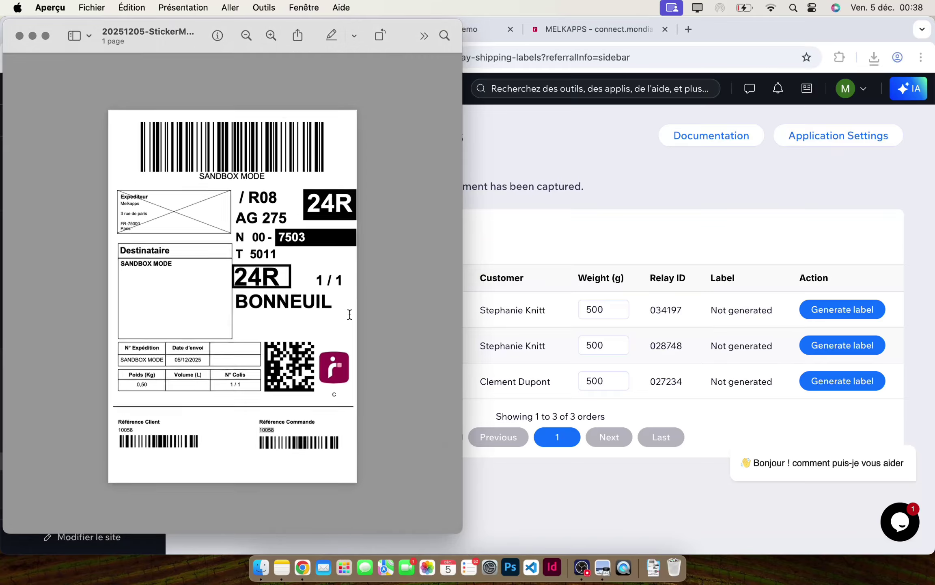
click(20, 36)
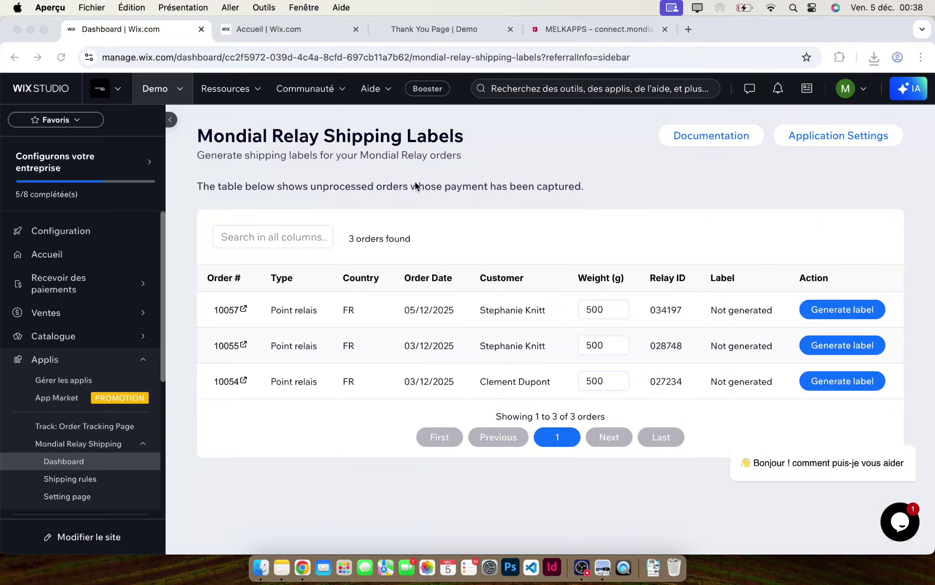